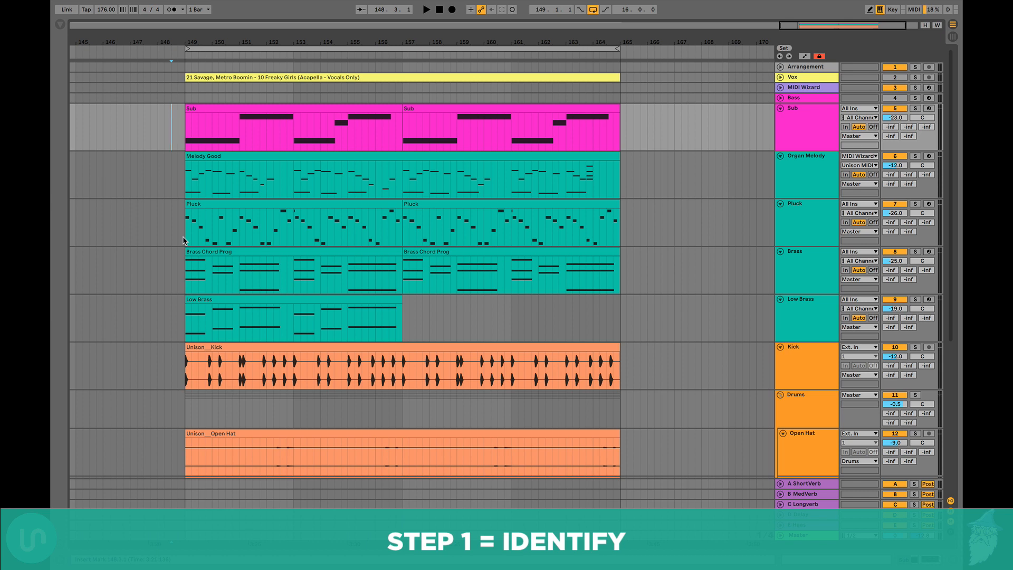
Review the structure of the Freaky Girls reference track by marking its sections from the intro to the outro
scroll(183, 241, "left", 1)
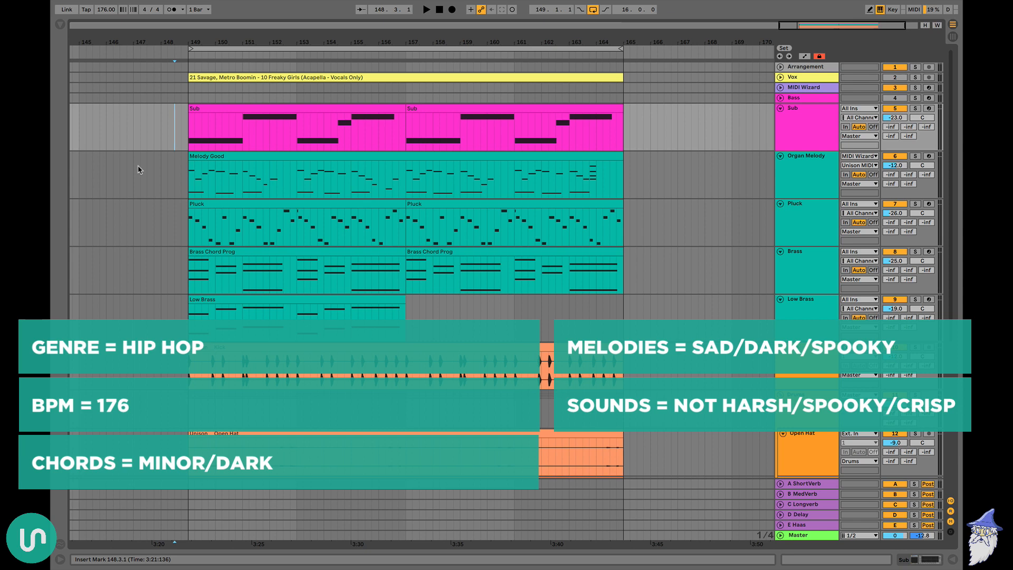
scroll(139, 169, "down", 10)
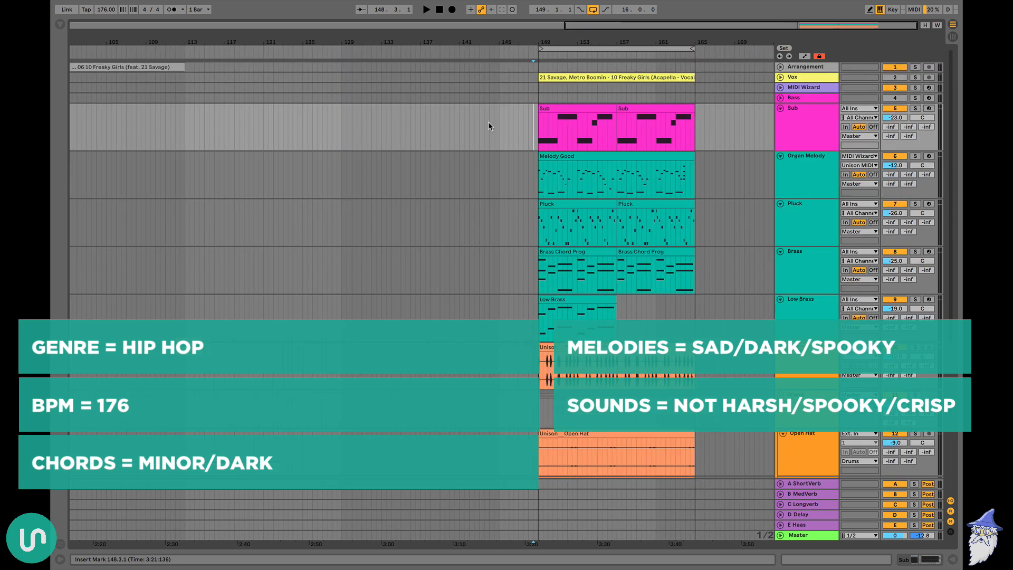
scroll(491, 127, "left", 10)
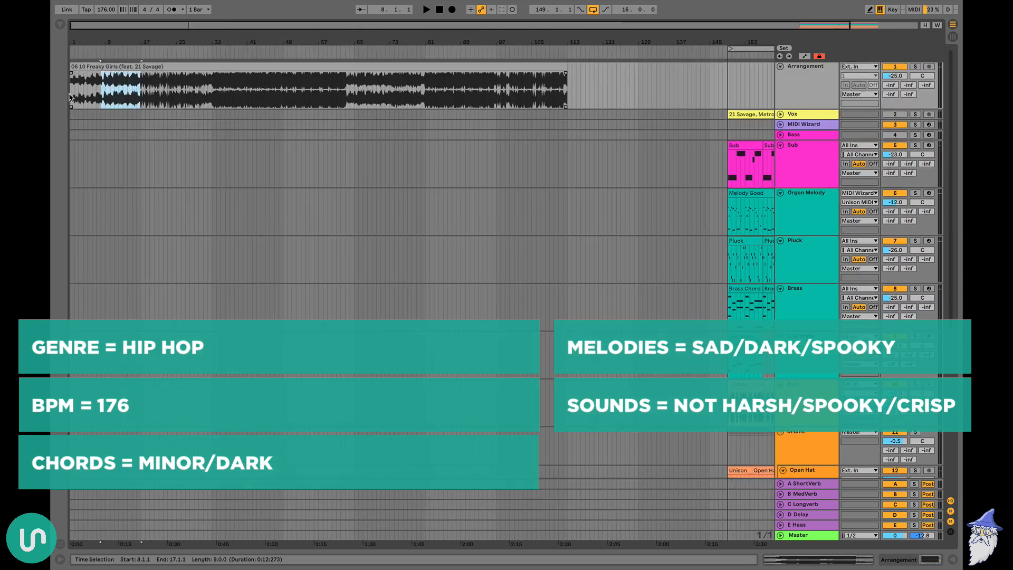
left_click_drag(70, 97, 568, 105)
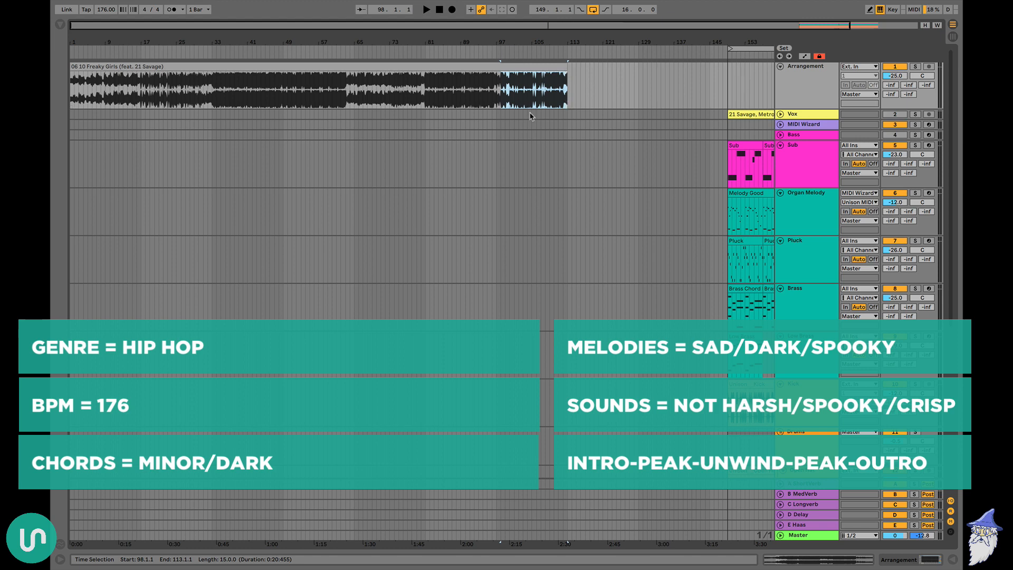
scroll(530, 116, "right", 3)
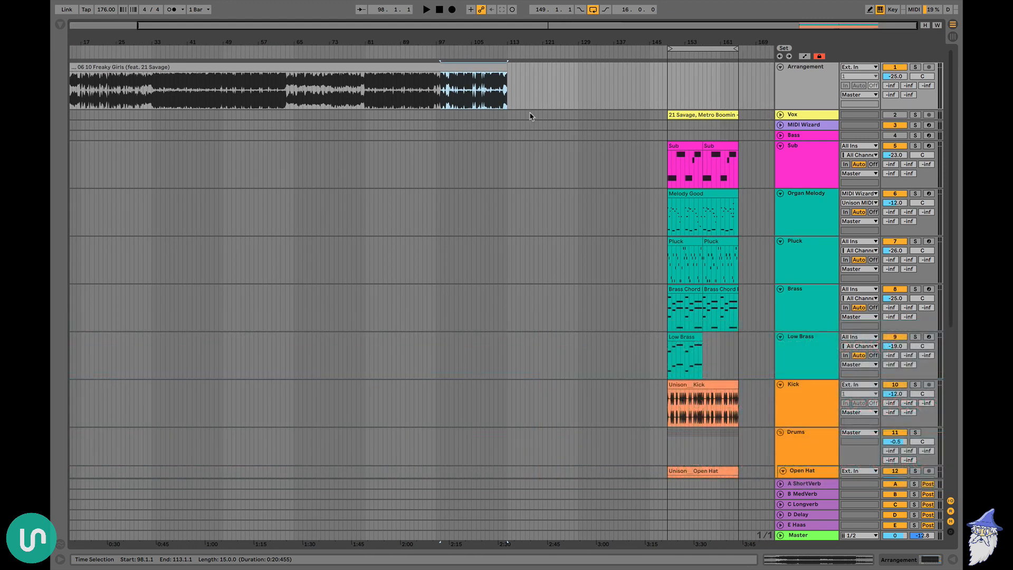
Mark bars 33 to 49 and bars 61 to 66 of the reference track and compare them with the loop's layers
left_click_drag(150, 101, 223, 105)
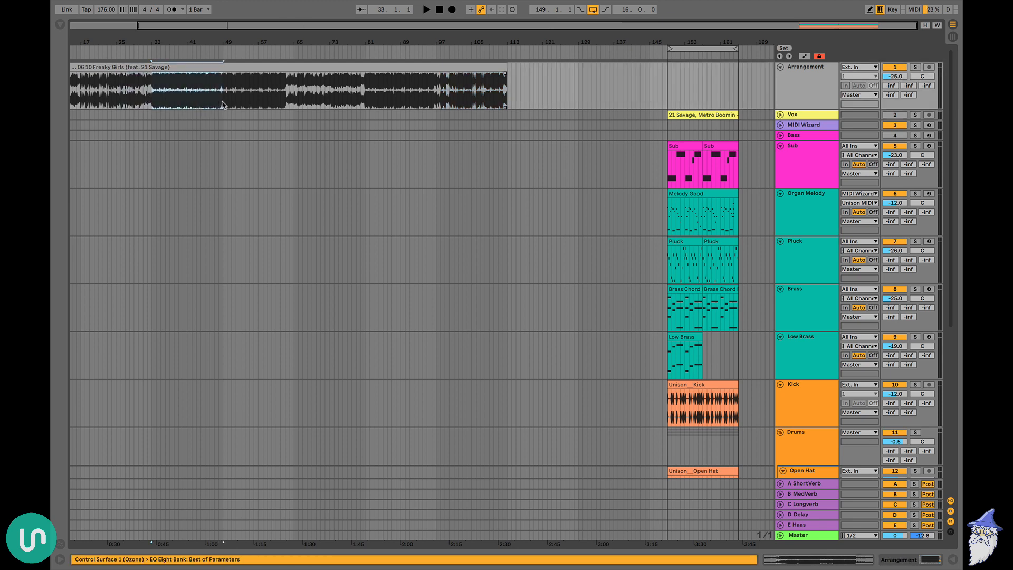
scroll(689, 182, "down", 10)
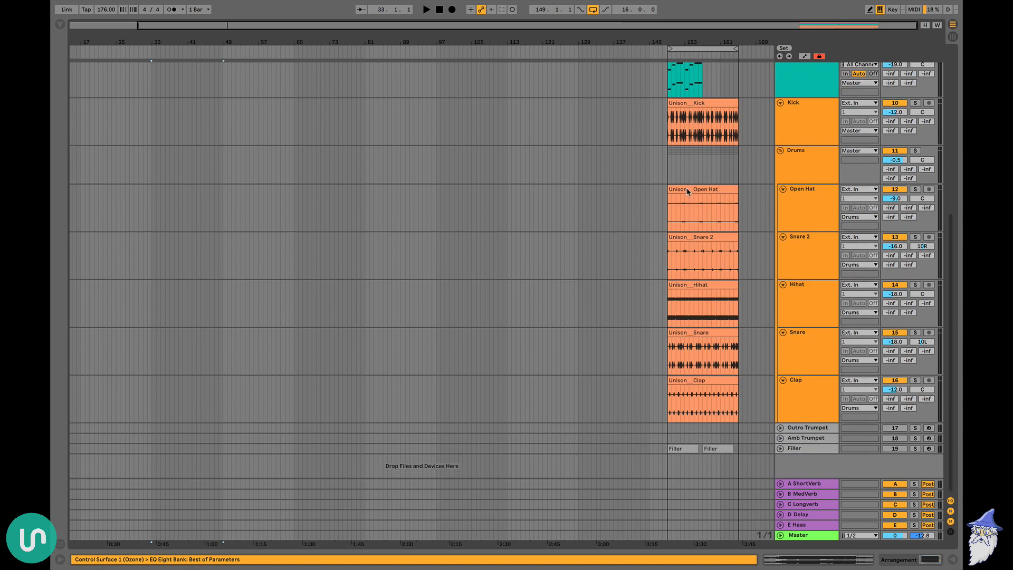
scroll(696, 317, "up", 10)
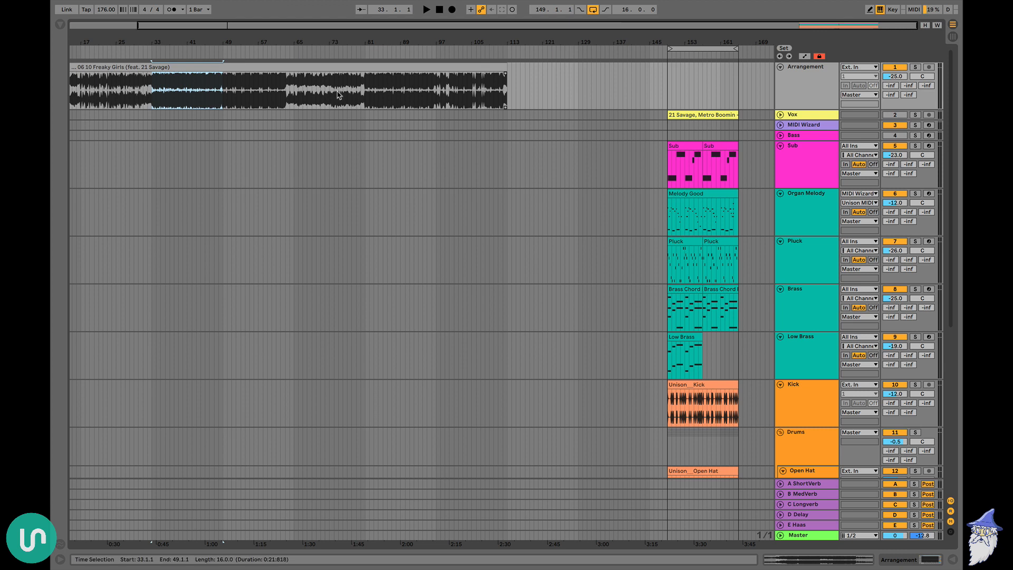
left_click_drag(276, 103, 297, 107)
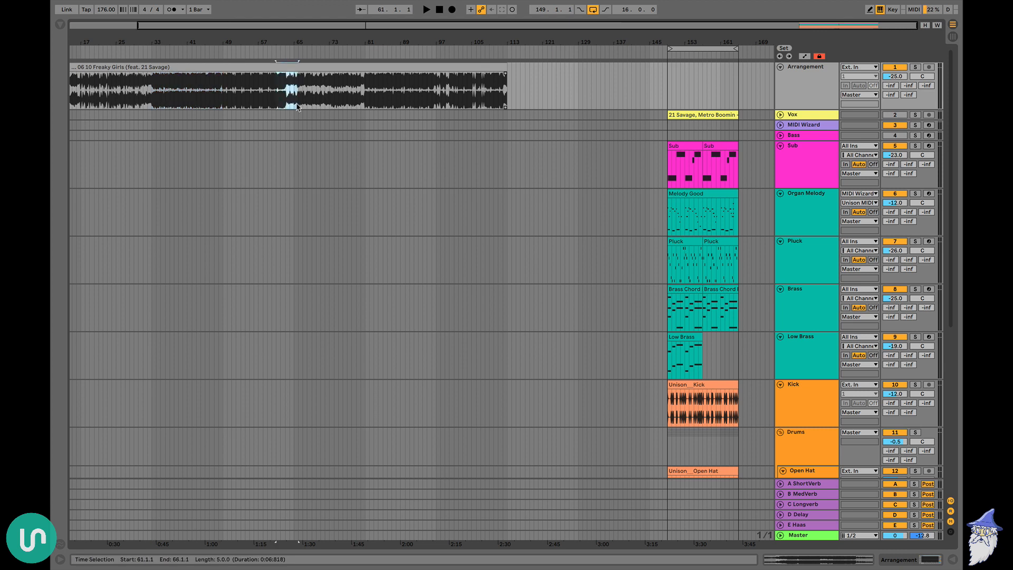
left_click(298, 107)
Select the first Brass Chord Prog clip, solo the Brass and Low Brass tracks, and play them from bar 149
left_click_drag(736, 42, 736, 100)
scroll(496, 264, "right", 2)
left_click(446, 289)
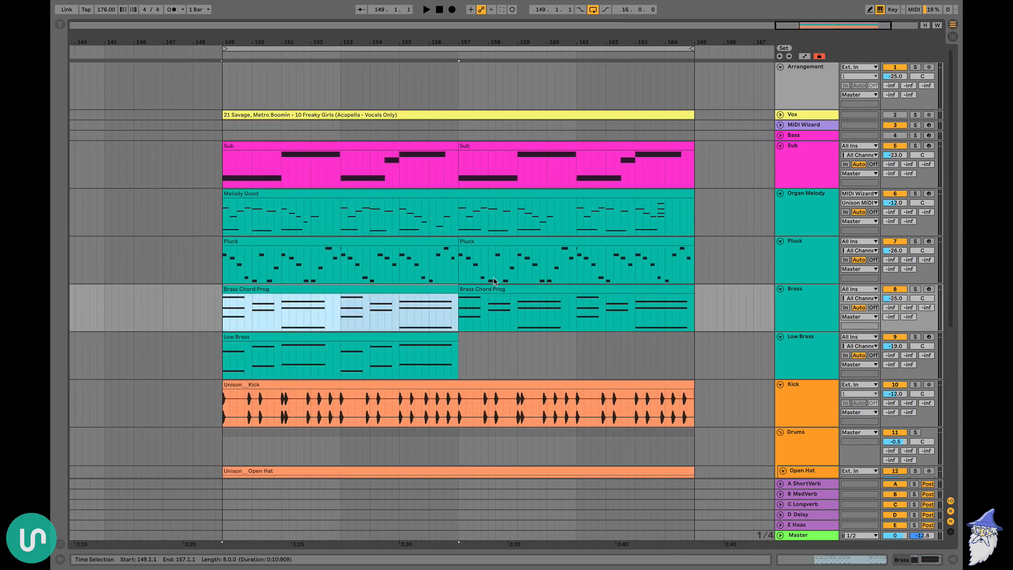
scroll(493, 285, "down", 3)
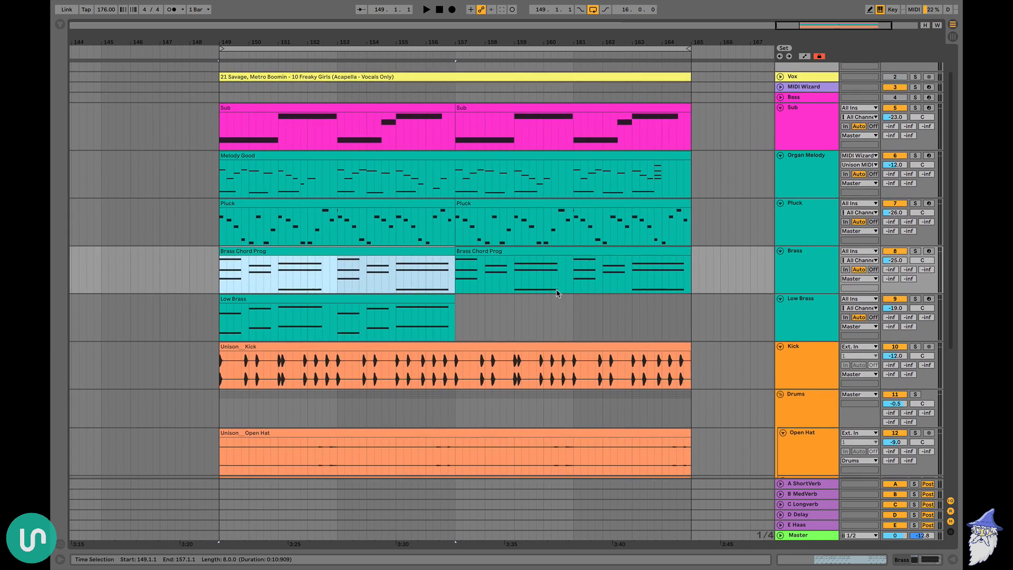
left_click(916, 252)
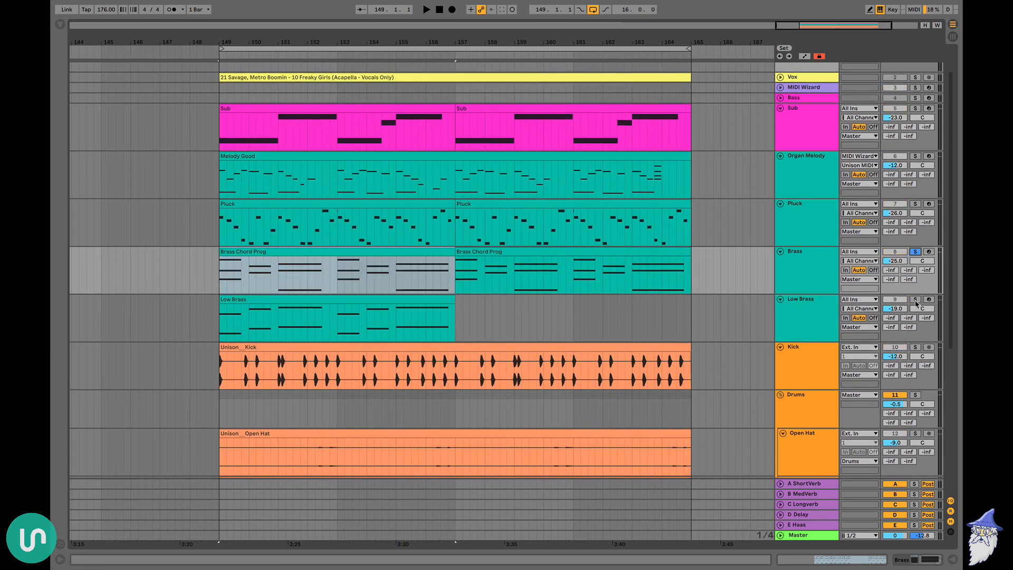
key("space")
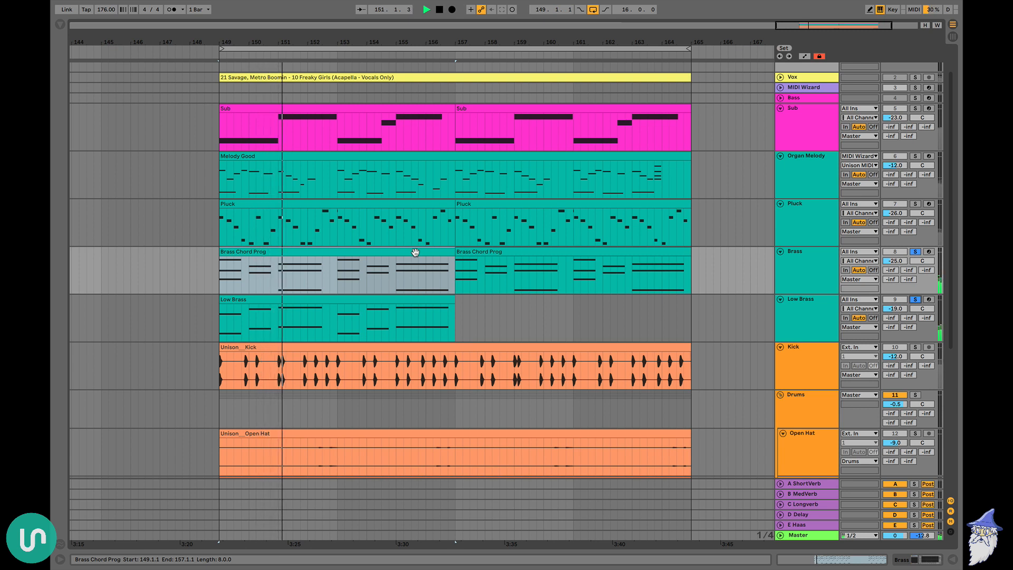
key("space")
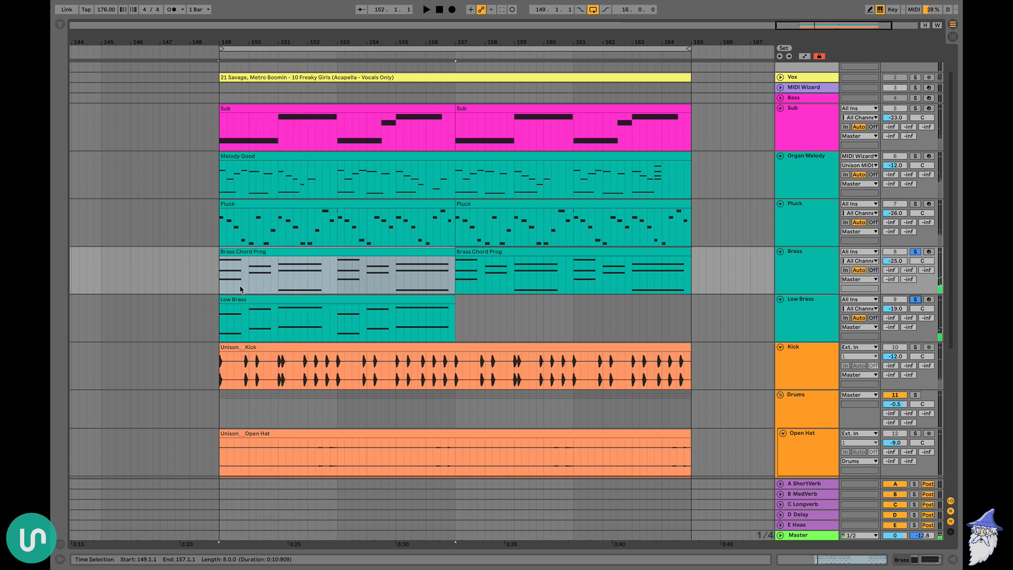
Solo the Sub track as well and inspect the D2 and F#2 chord notes in the first Brass Chord Prog clip
double_click(425, 266)
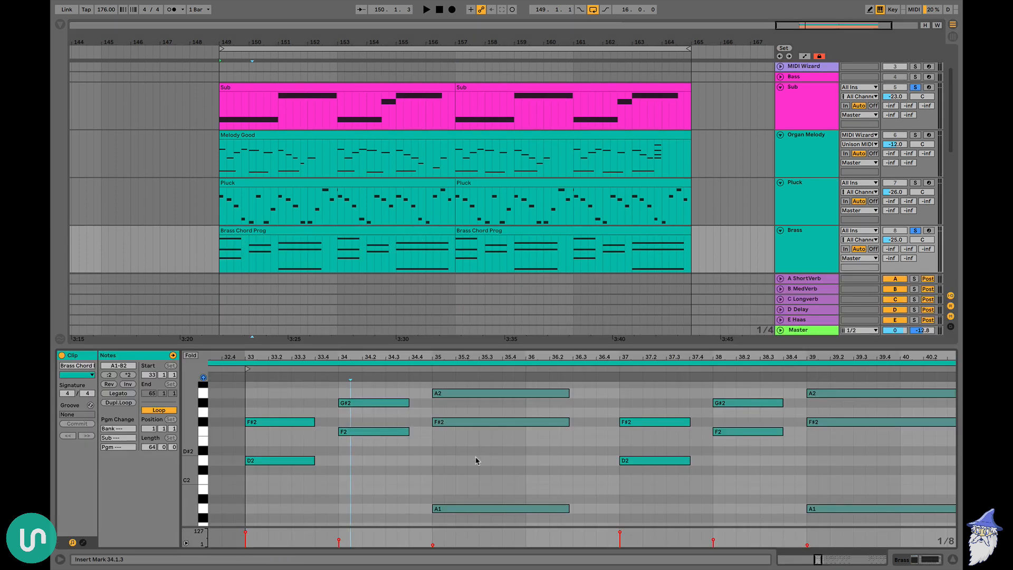
left_click(269, 463)
left_click(481, 427)
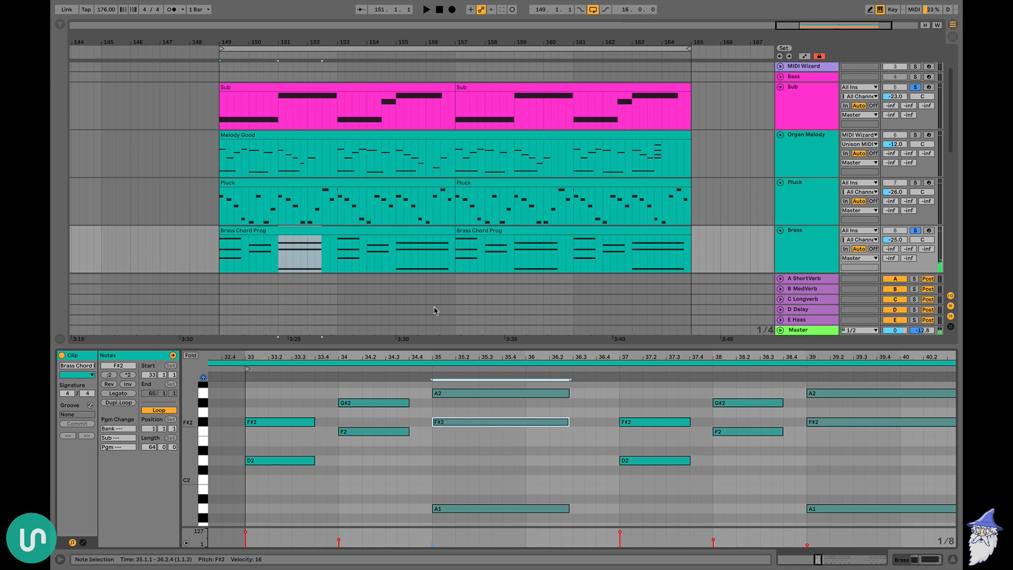
Inspect the notes of the first Sub clip and play the sub bass together with both brass tracks from bar 149
left_click_drag(221, 109, 458, 108)
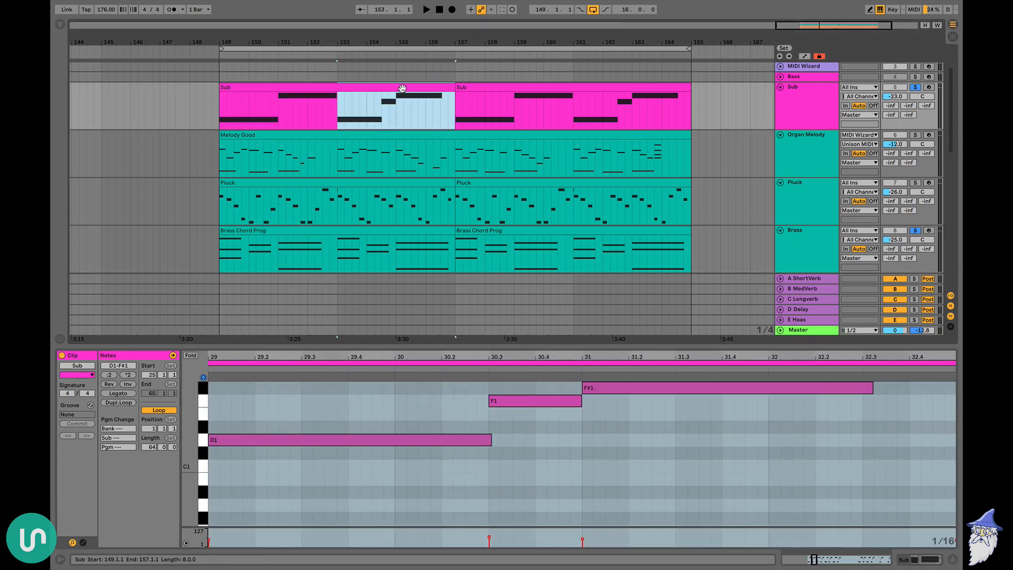
key("ctrl+alt+l")
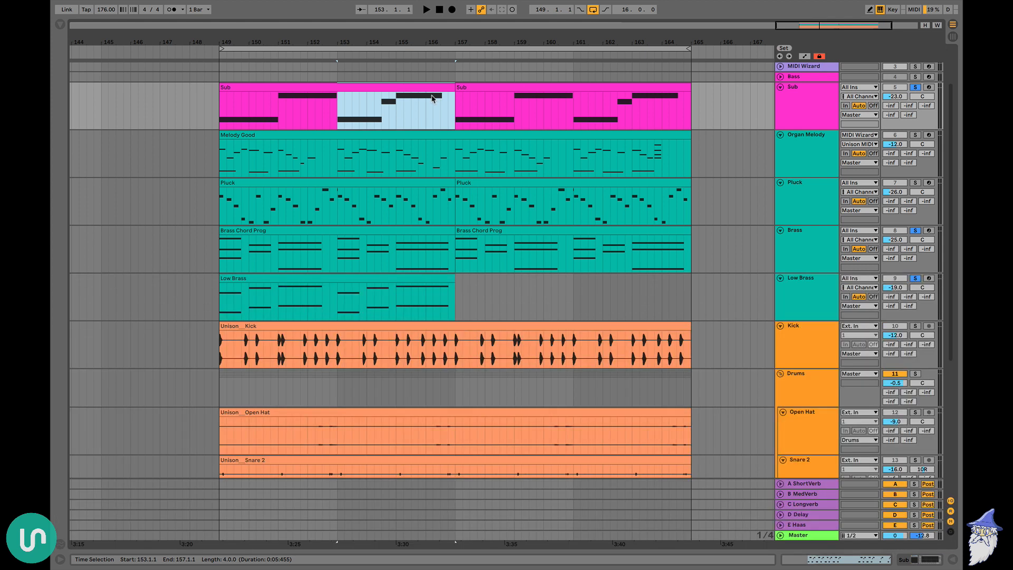
left_click(418, 87)
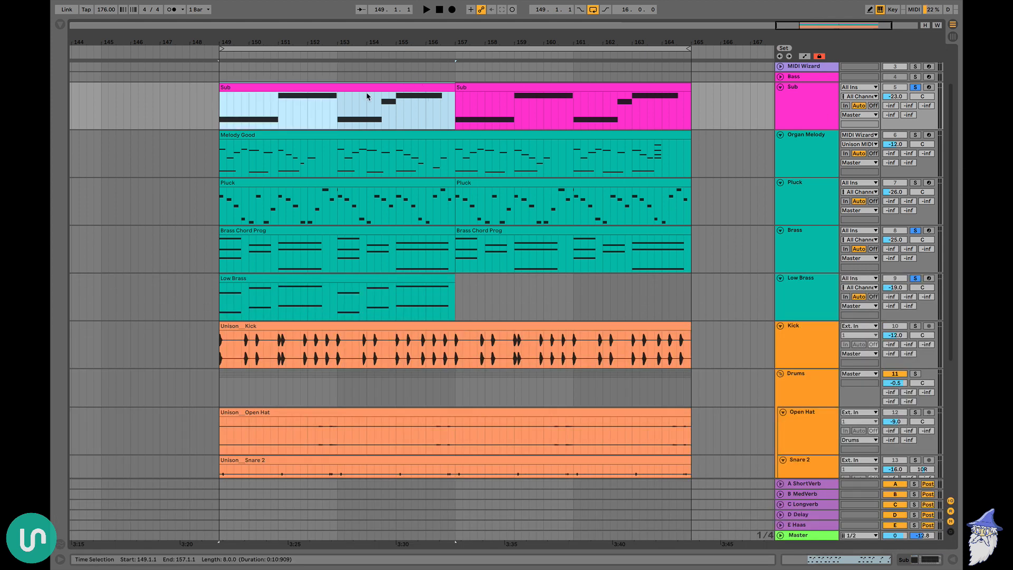
key("space")
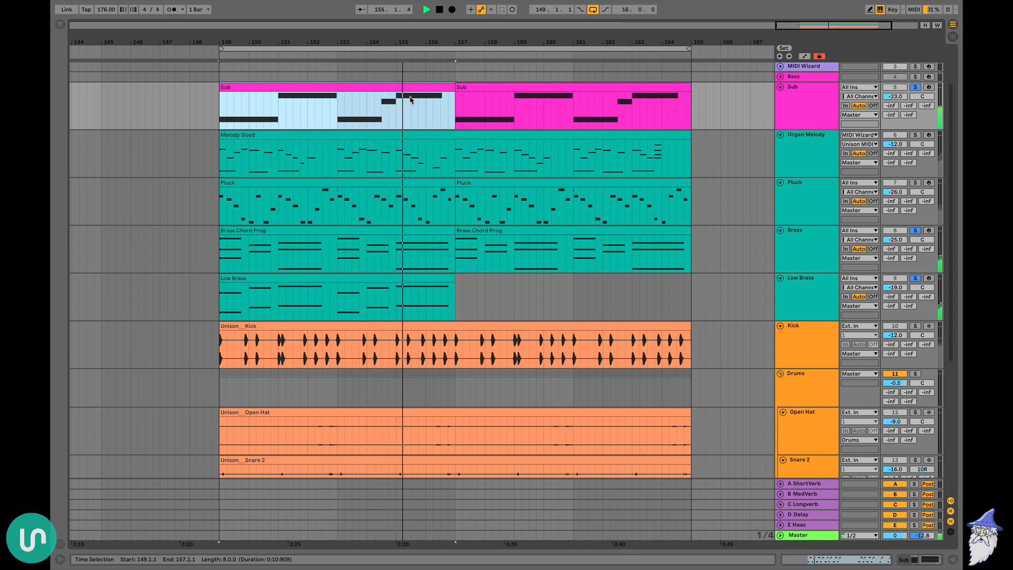
key("space")
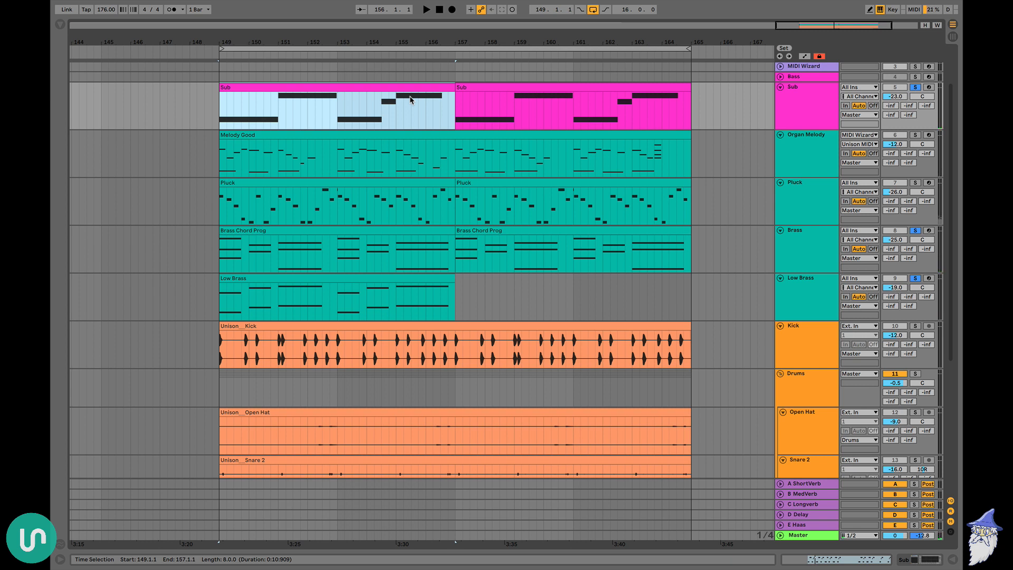
Add the Organ Melody track to the soloed tracks, select its Melody Good clip, and play the loop from bar 149
left_click(915, 135)
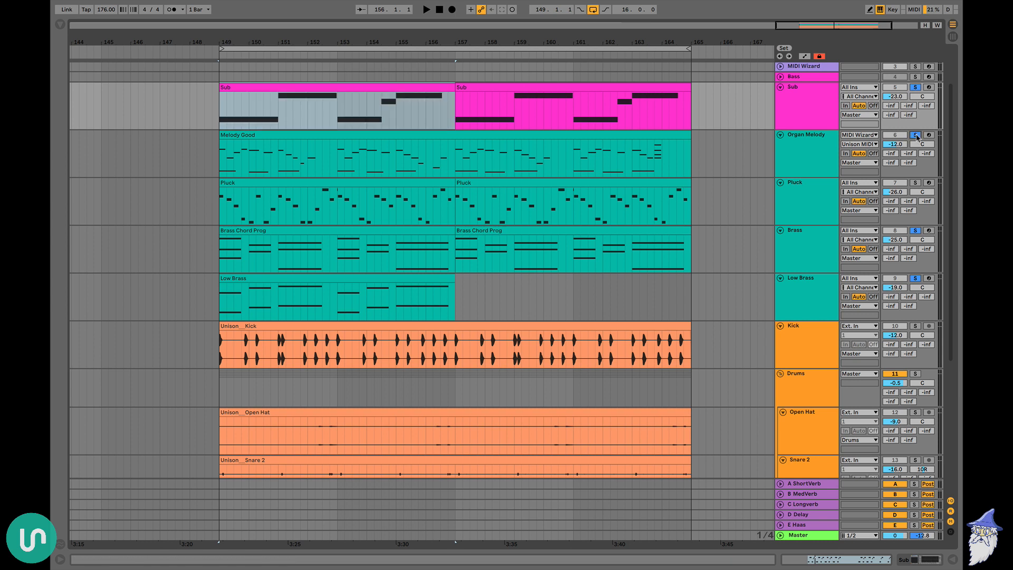
left_click(362, 137)
key("space")
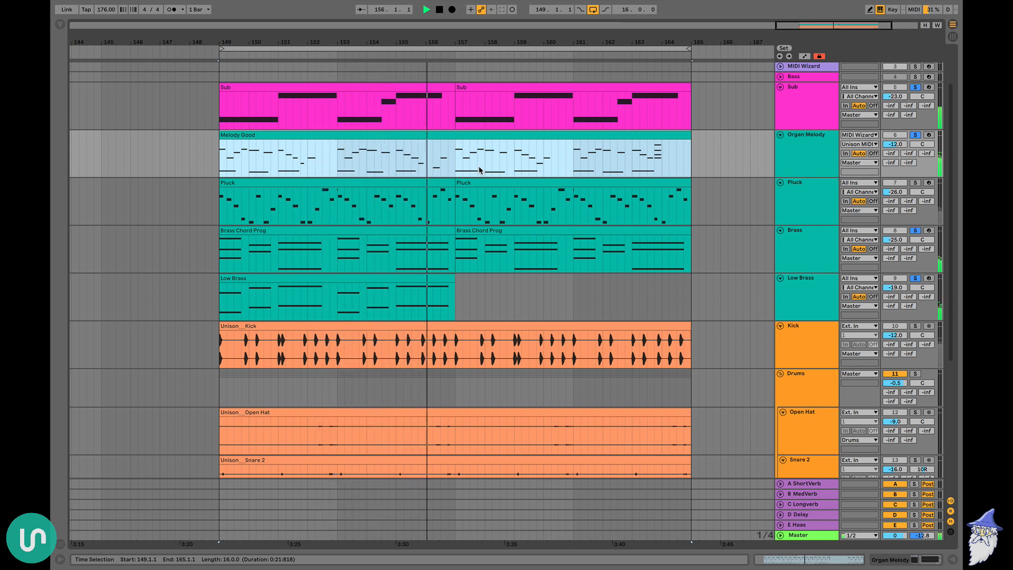
key("space")
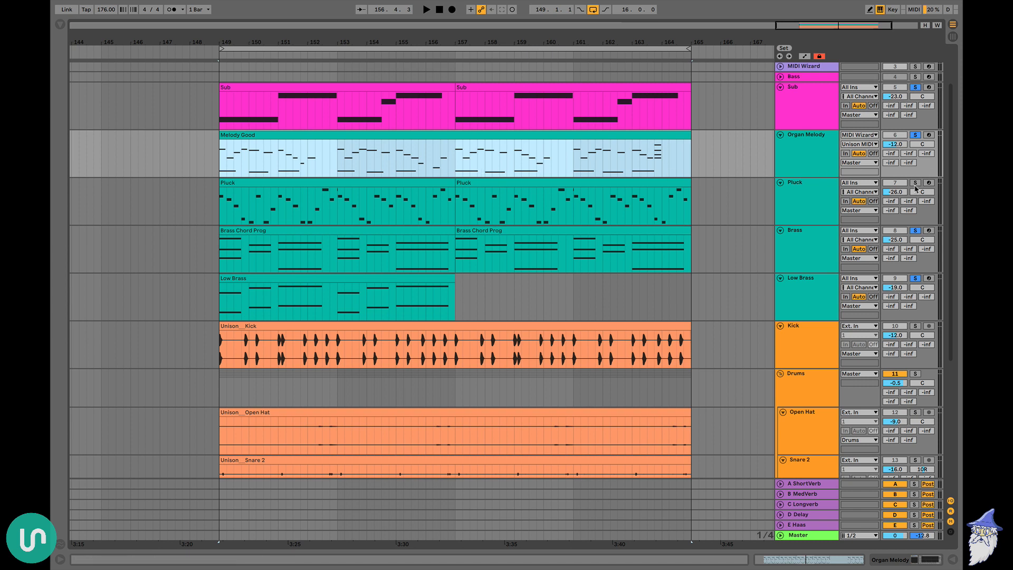
Add the Pluck track to the soloed tracks and play it with the bass, brass and organ melody
left_click(915, 183)
key("space")
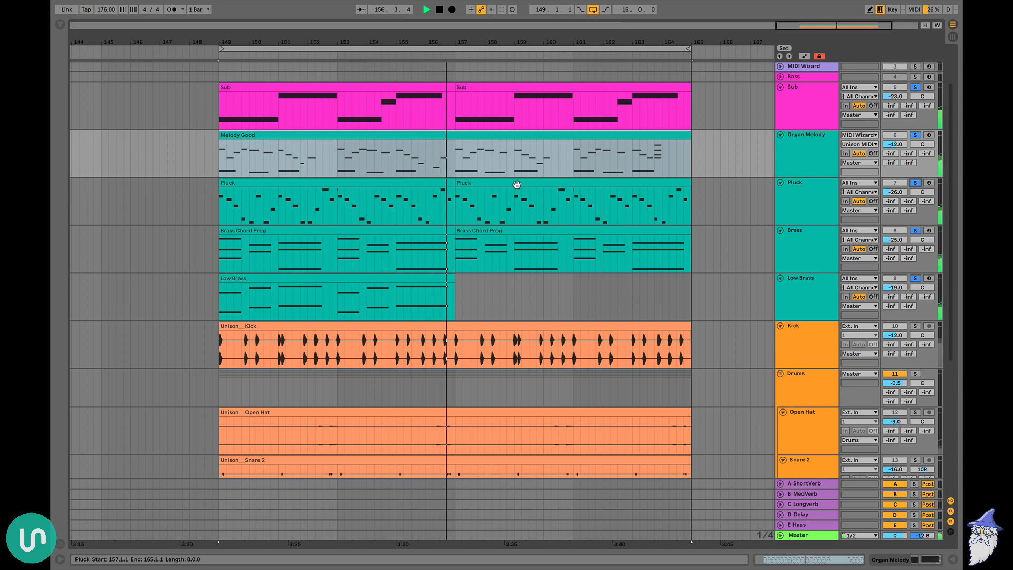
key("space")
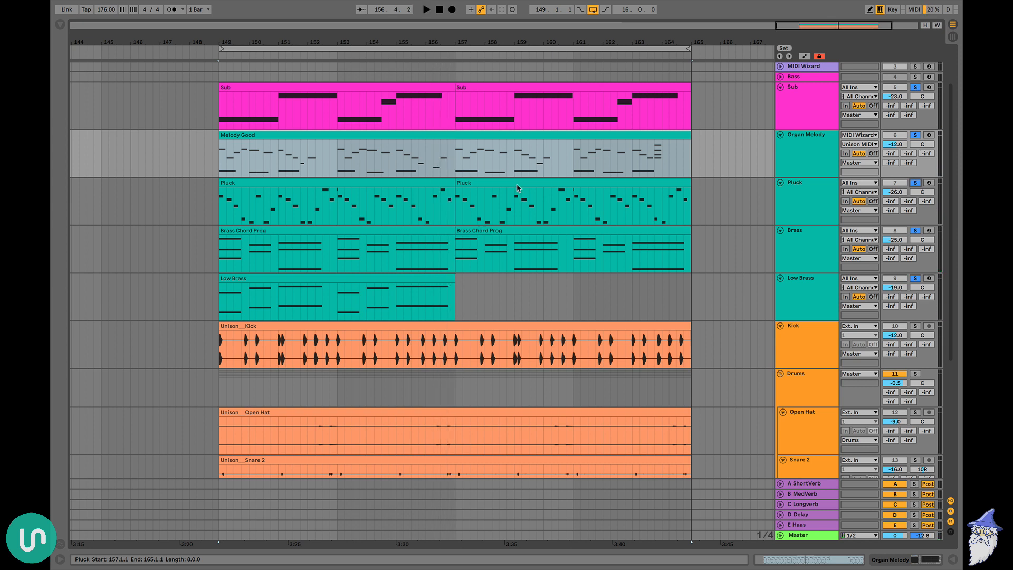
Add the Kick, Clap and Snare tracks to the soloed tracks and play the loop from bar 149
scroll(464, 227, "down", 5)
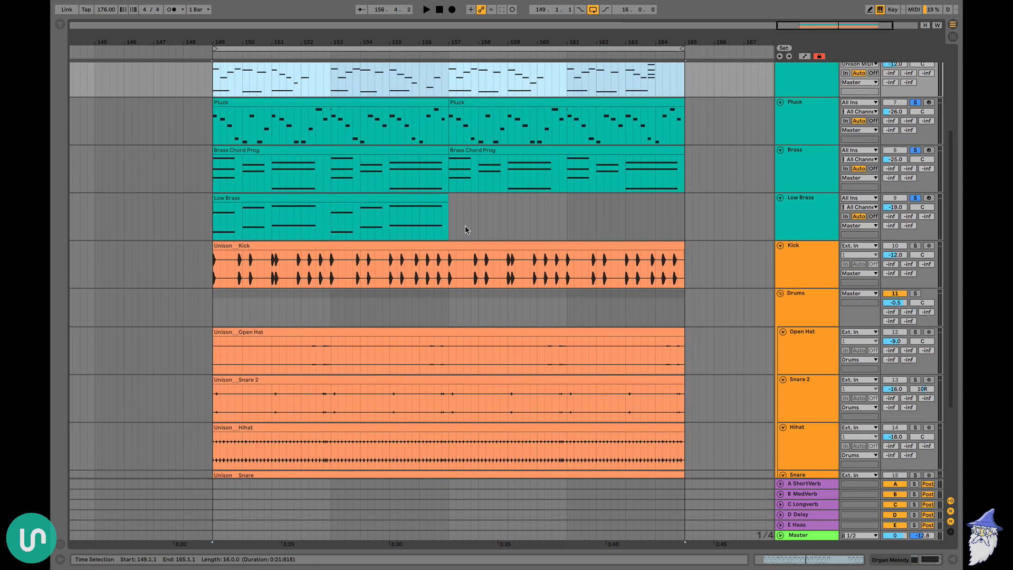
scroll(464, 229, "up", 4)
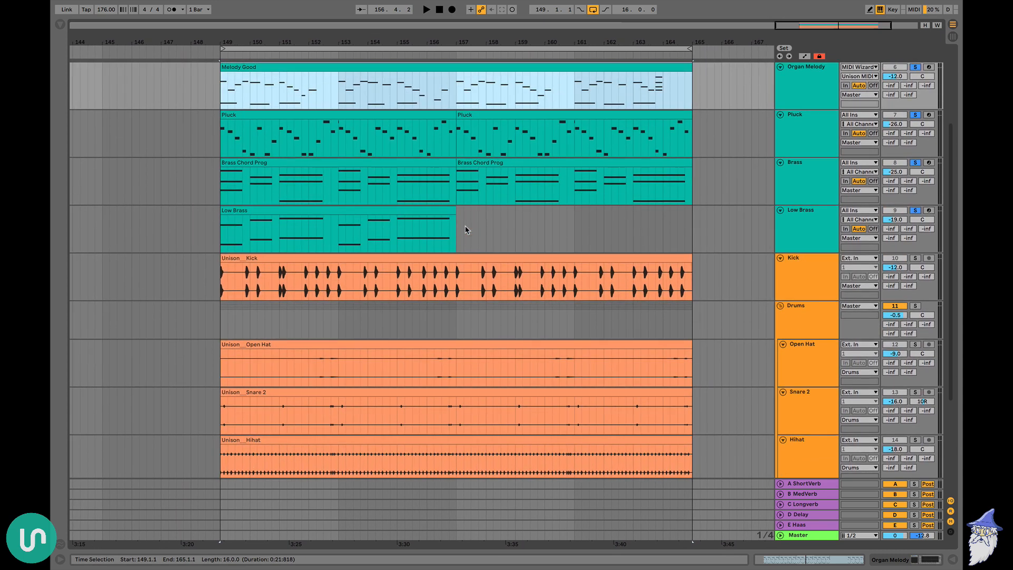
scroll(464, 227, "down", 5)
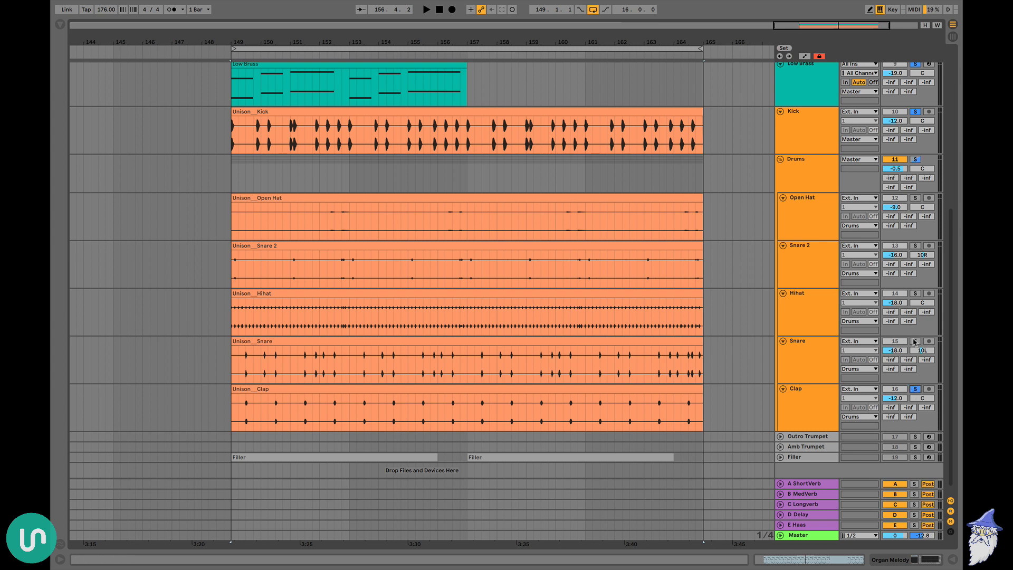
key("space")
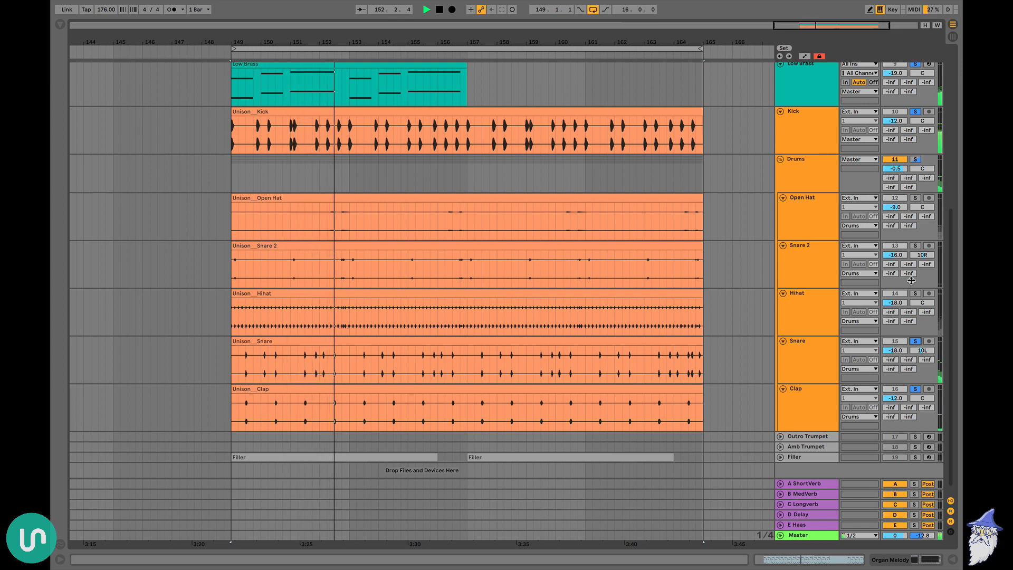
key("space")
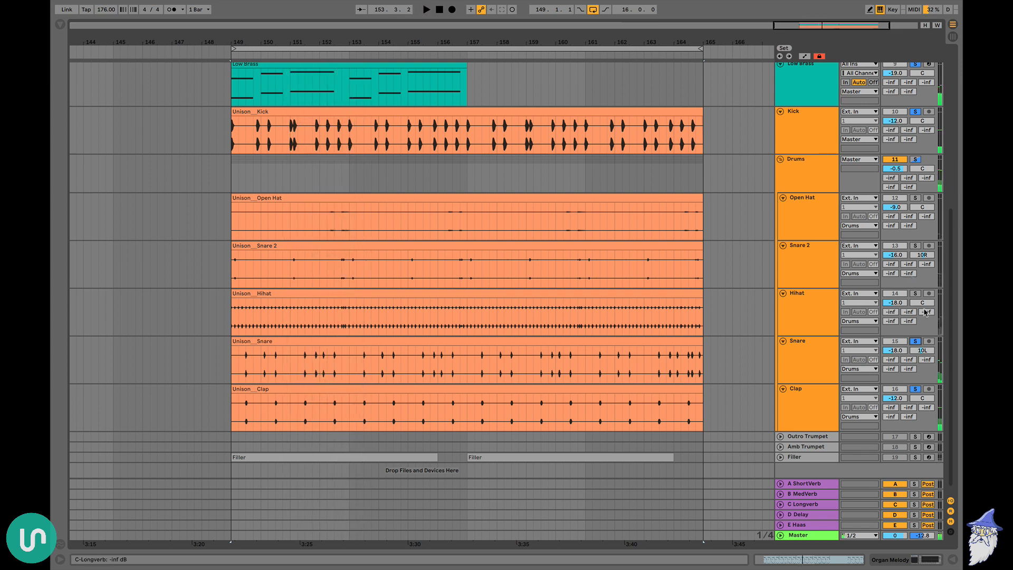
Add the Hihat, Snare 2 and Open Hat tracks to the soloed tracks, playing the loop to hear the fuller drums
key("space")
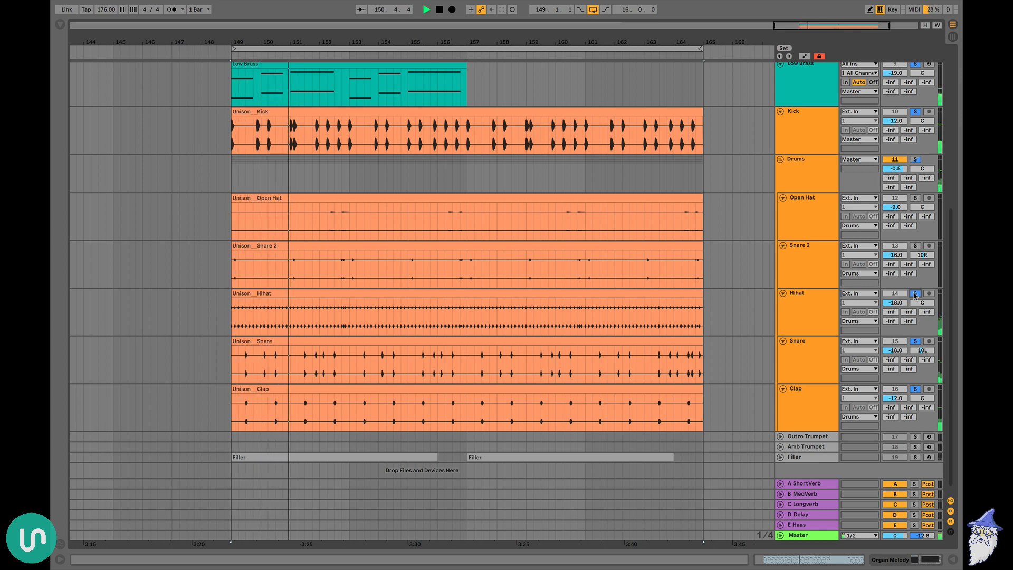
key("space")
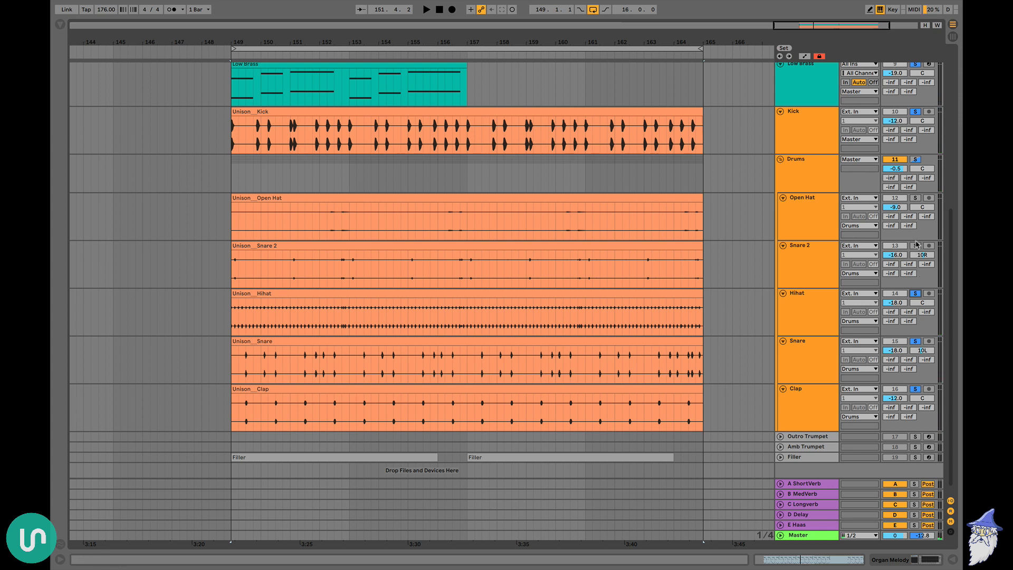
key("space")
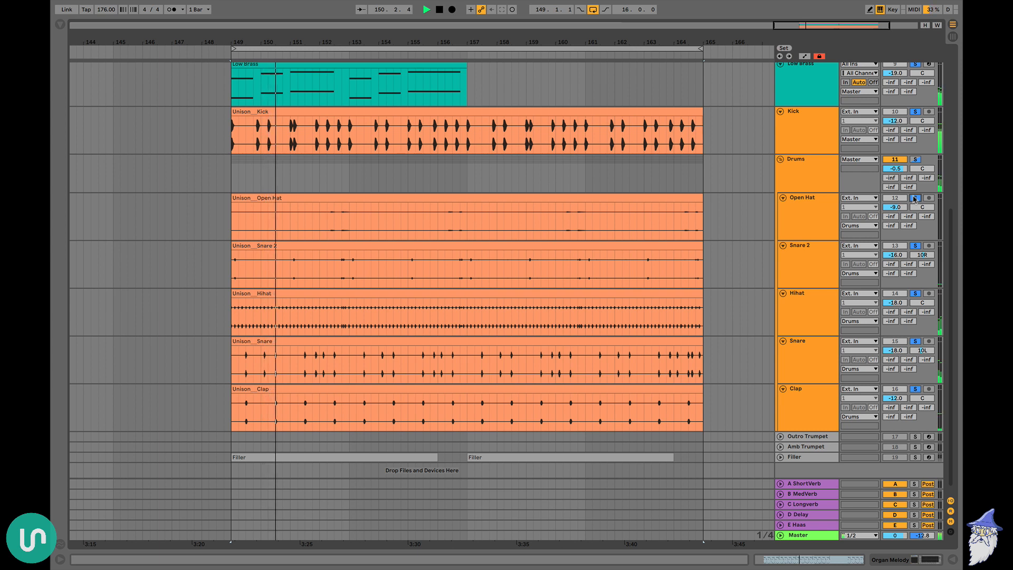
left_click(575, 229)
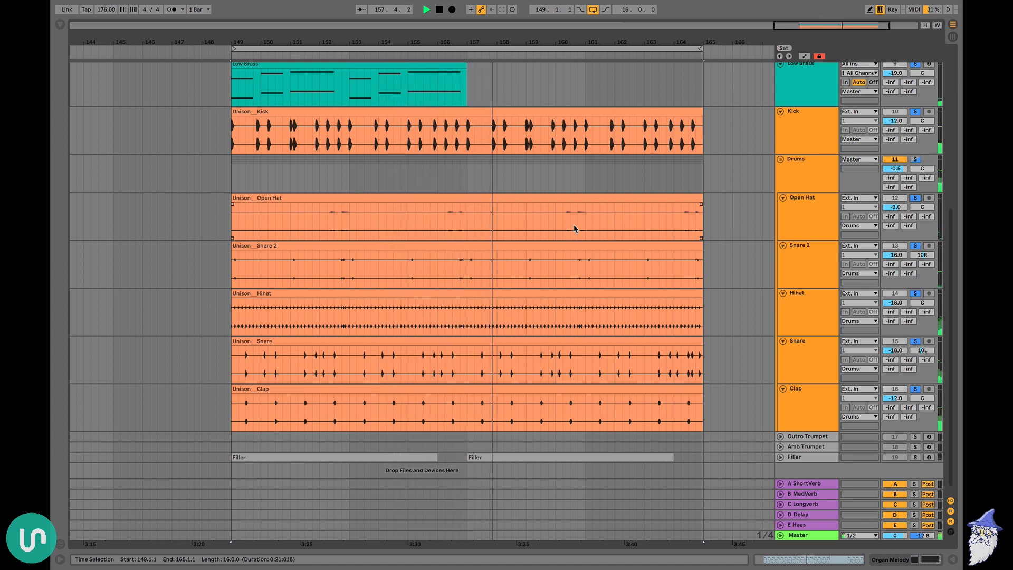
Examine the loop's layers one by one by selecting the Kick, Melody Good, Pluck, Brass Chord Prog and Sub clips
scroll(693, 275, "up", 5)
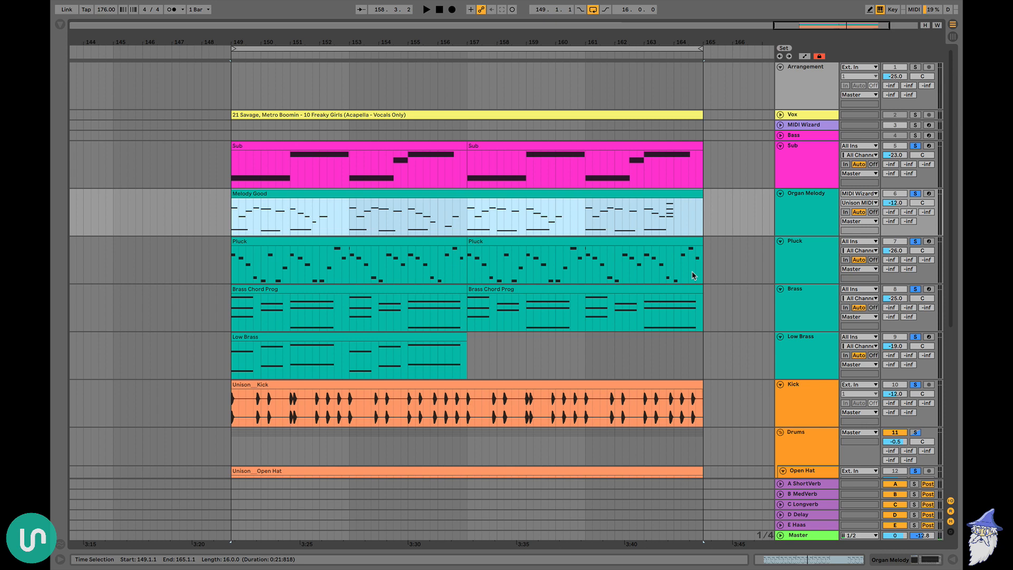
scroll(693, 275, "down", 5)
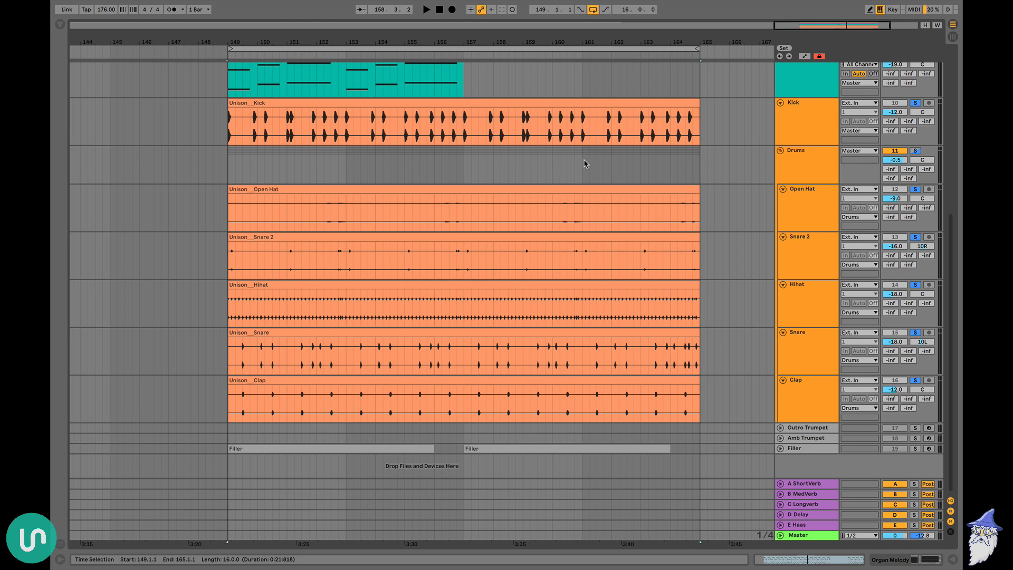
left_click(572, 142)
scroll(594, 177, "up", 5)
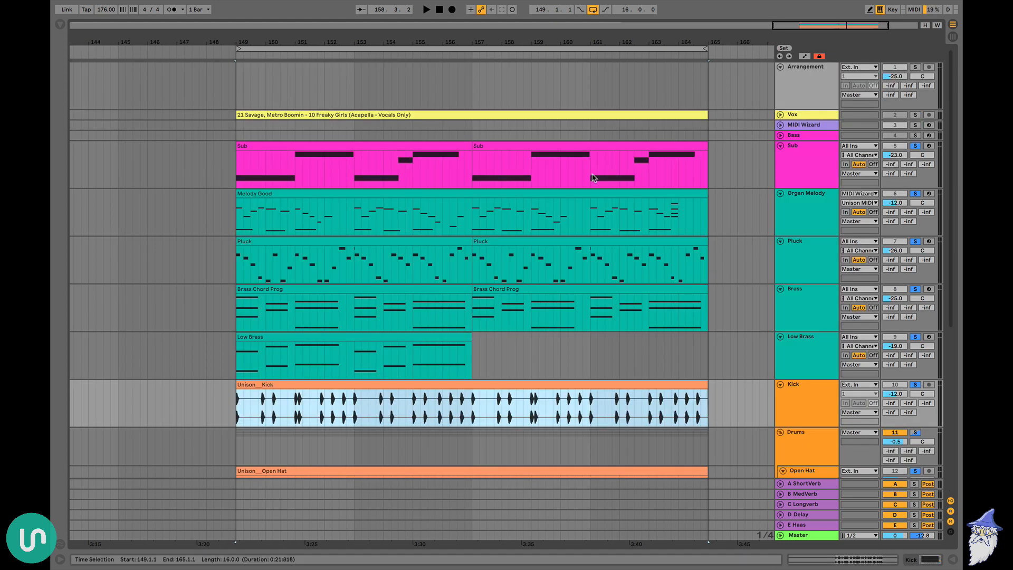
left_click(442, 195)
left_click(434, 249)
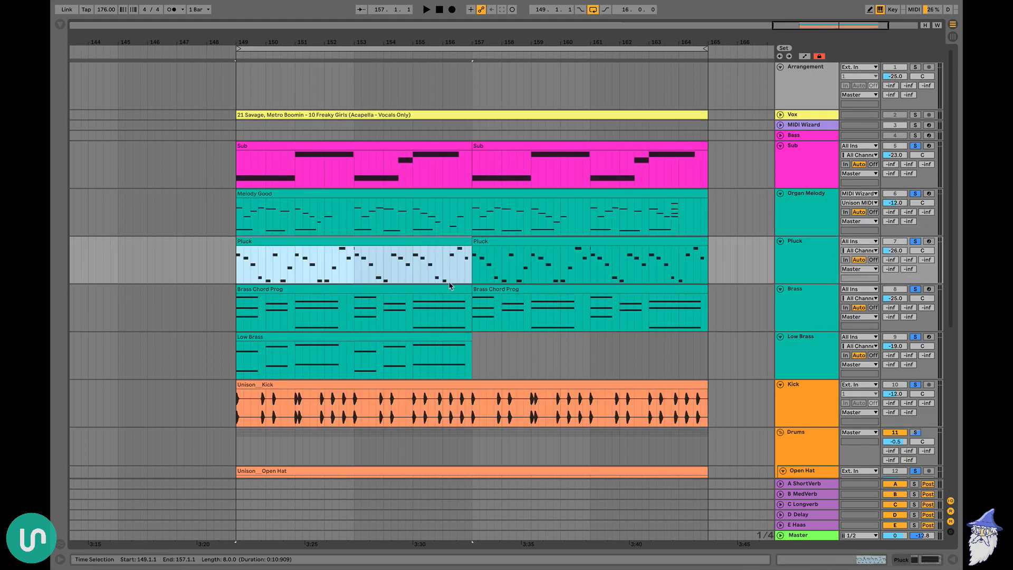
left_click(446, 289)
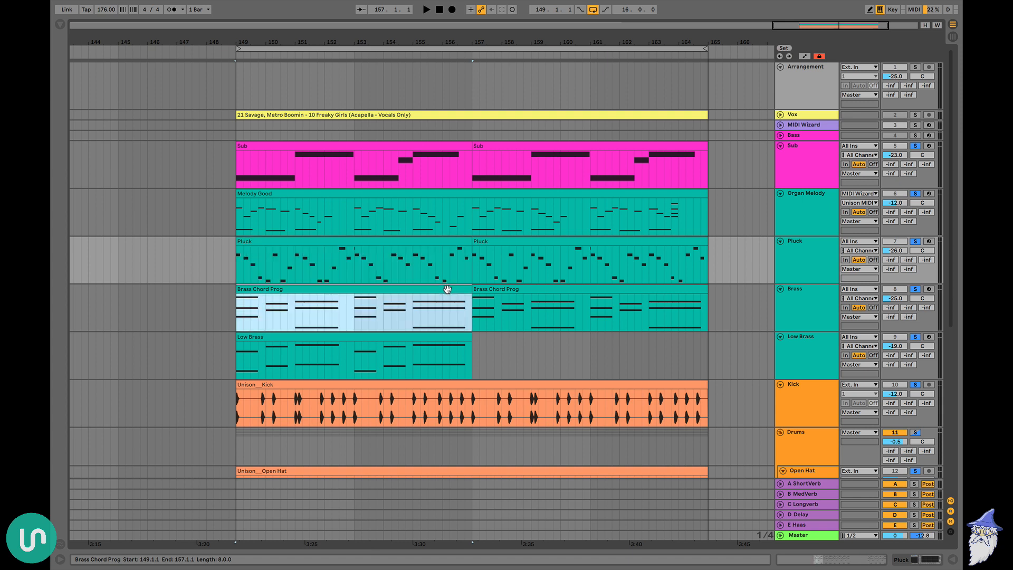
left_click(442, 149)
left_click(501, 148)
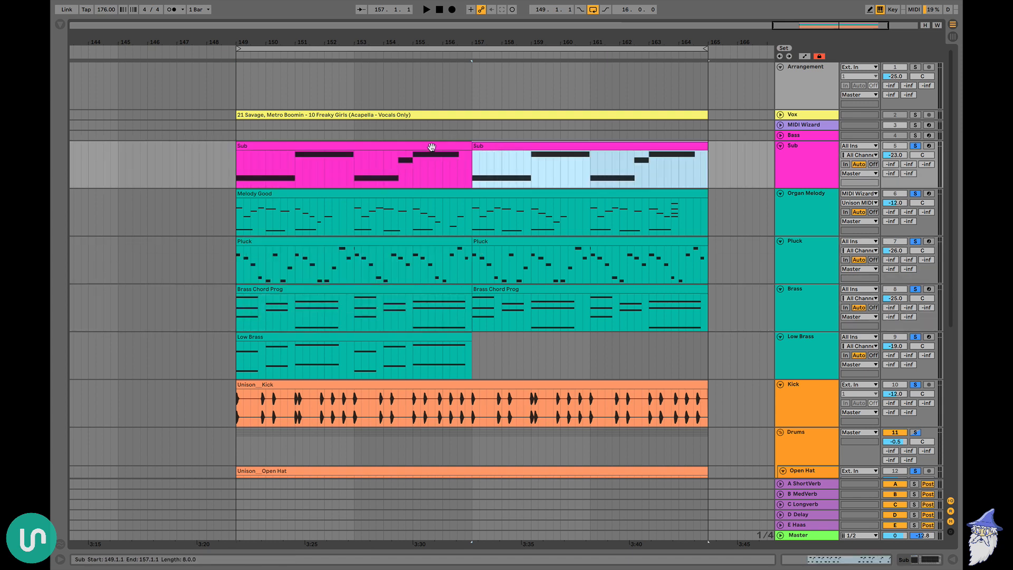
left_click(432, 148)
left_click_drag(236, 165, 474, 165)
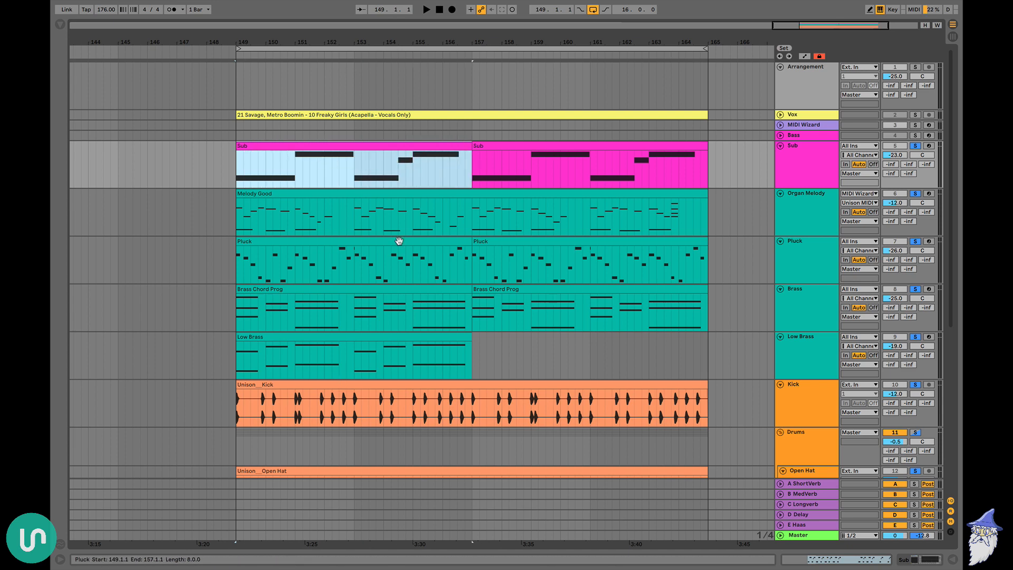
Examine the drum layers of the loop, selecting the Hihat, Snare 2 and Clap clips in turn
scroll(400, 240, "down", 5)
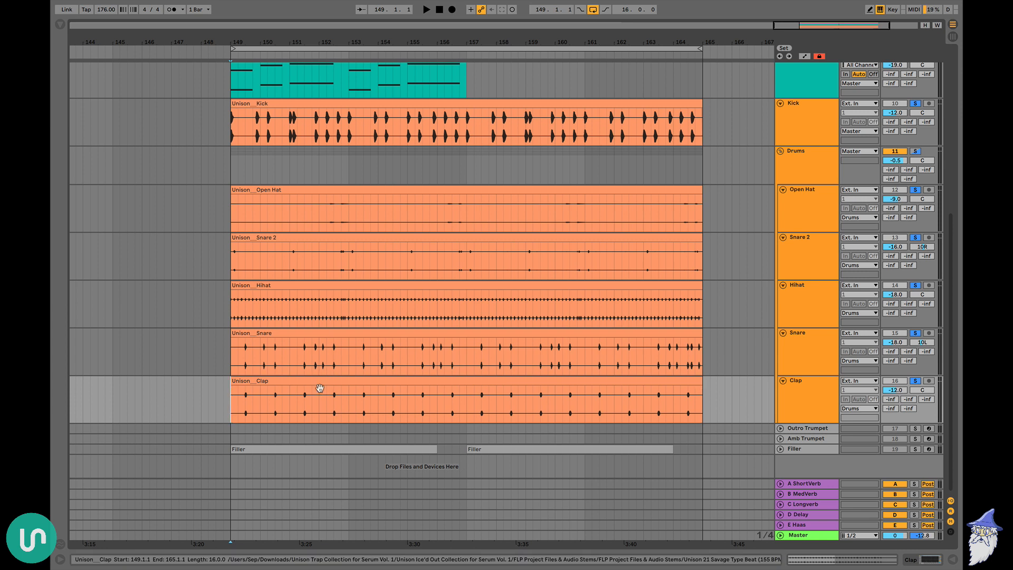
left_click(314, 283)
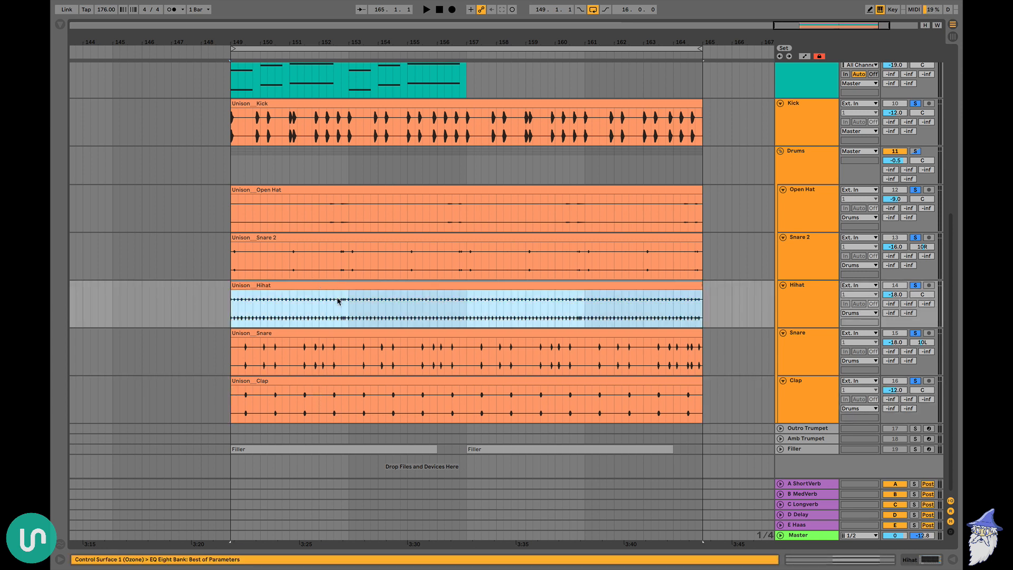
left_click(315, 242)
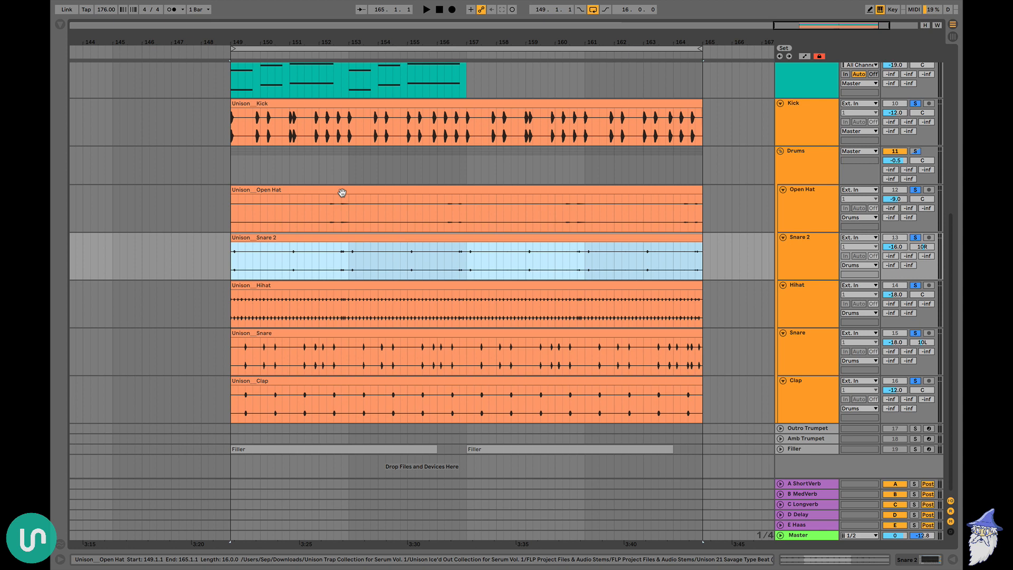
left_click(516, 384)
Copy all loop clips from the Sub through Clap tracks at bars 149–165 to bar 33, and duplicate them once at bar 49
scroll(516, 382, "up", 5)
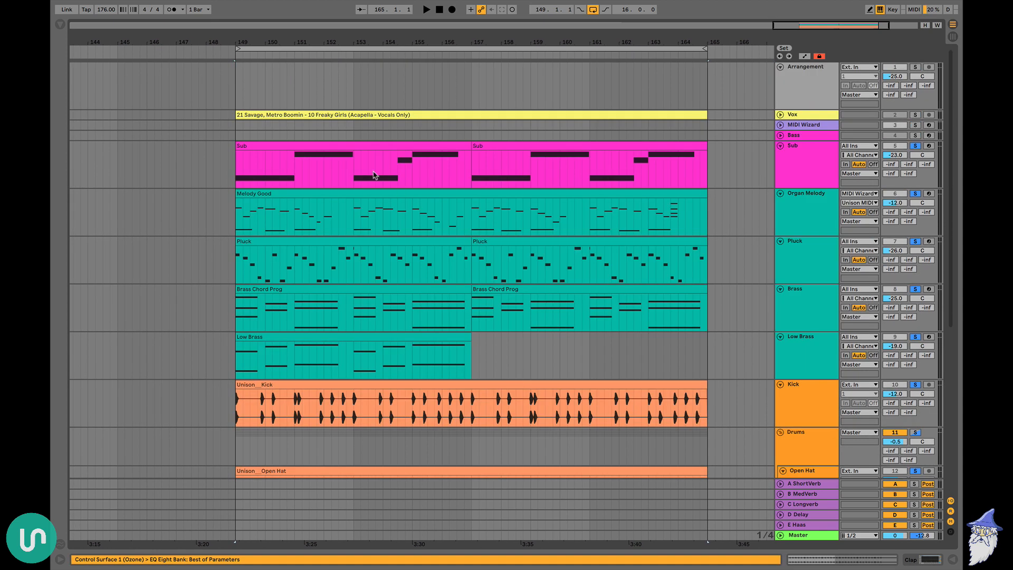
key("ctrl+a")
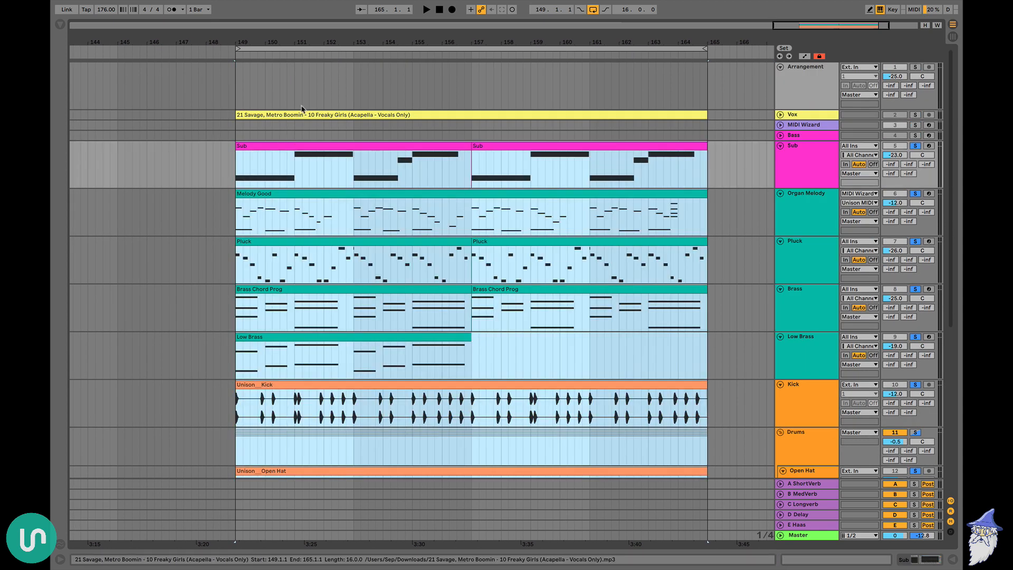
double_click(341, 41)
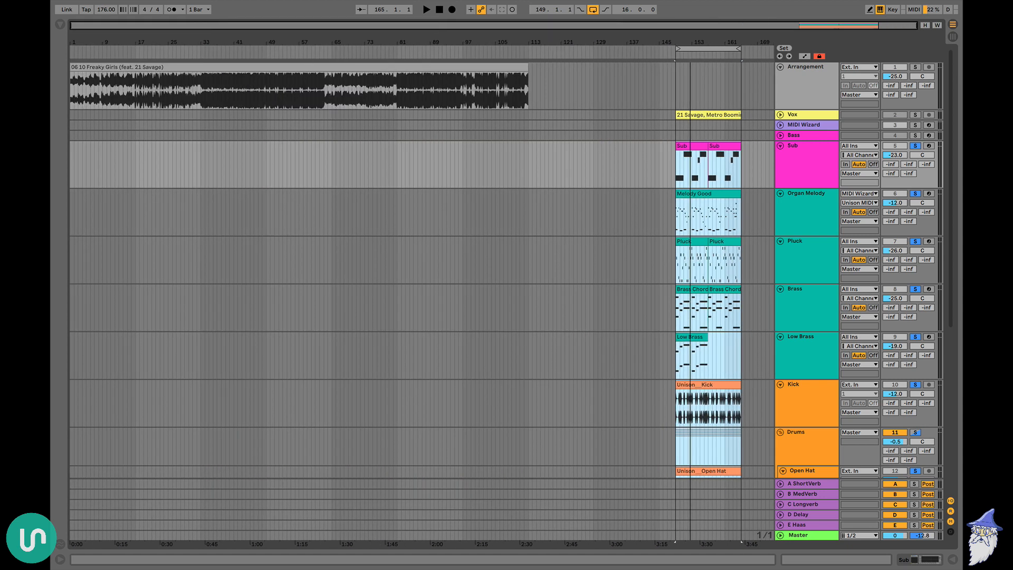
scroll(738, 165, "down", 5)
scroll(738, 164, "up", 5)
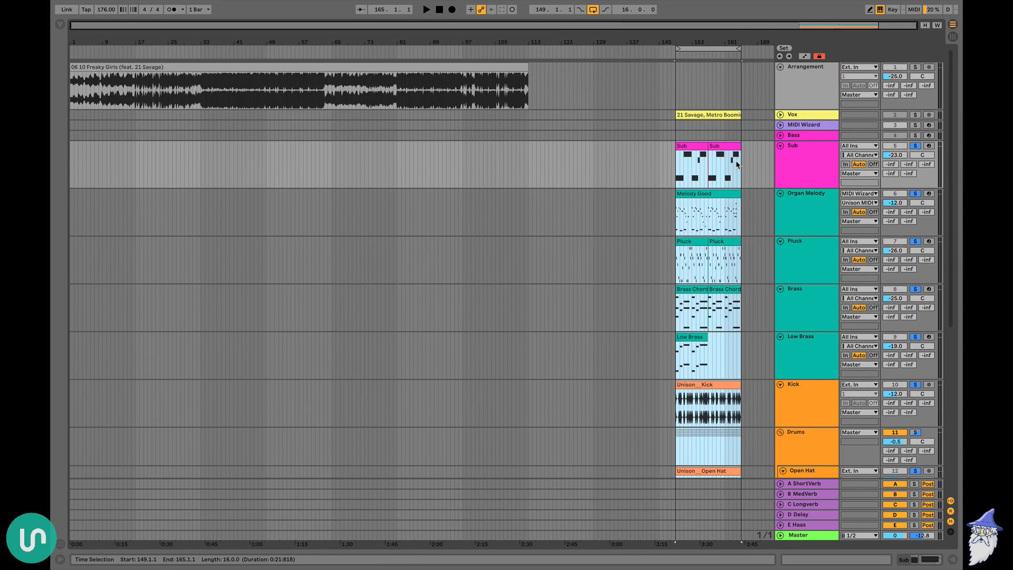
left_click_drag(205, 44, 206, 55)
scroll(275, 100, "left", 2)
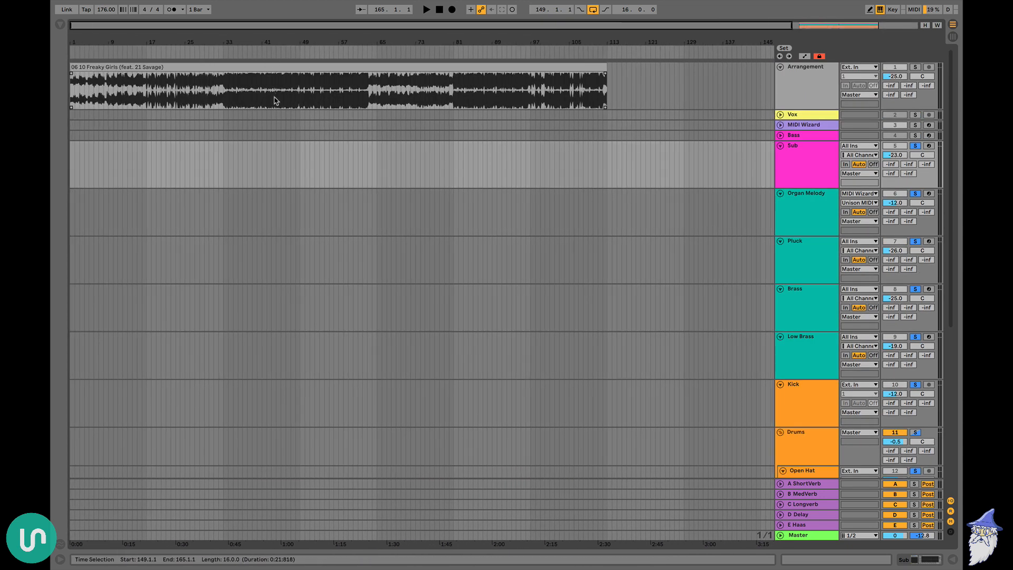
left_click(220, 150)
key("ctrl+v")
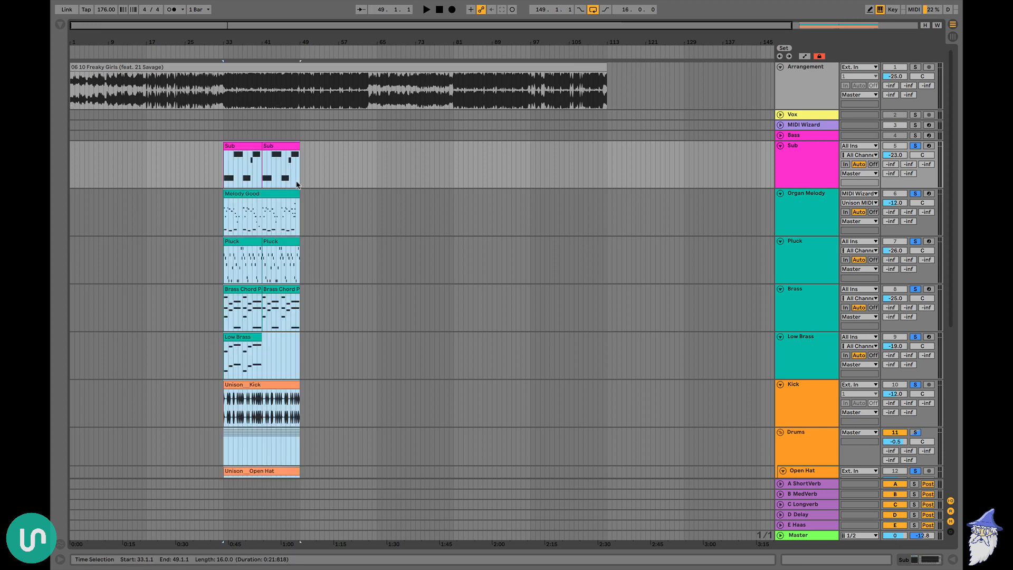
key("ctrl+d")
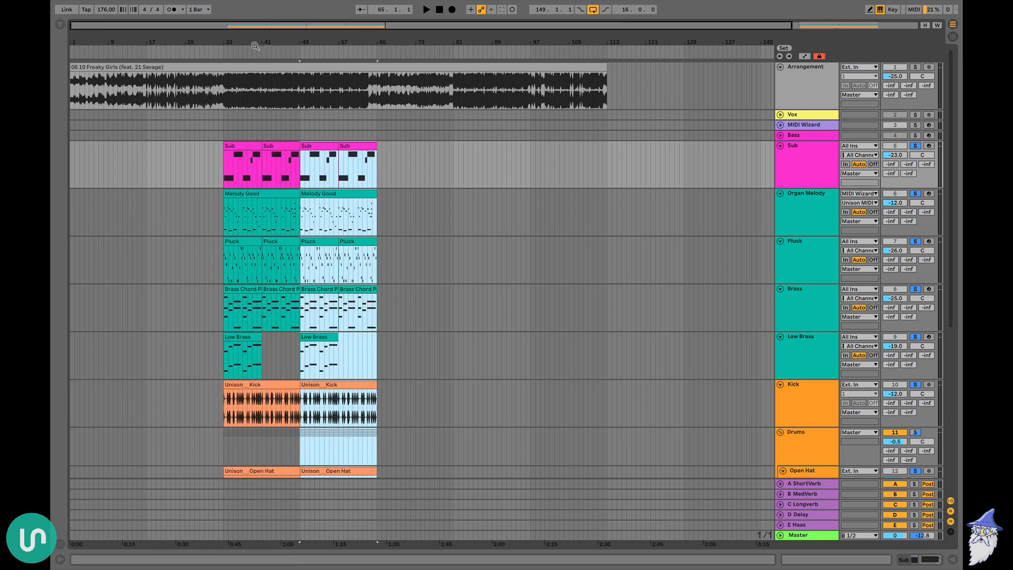
Copy the Melody Good clip to bars 1 and 17 of the Organ Melody track
left_click_drag(255, 45, 254, 116)
scroll(254, 117, "right", 1)
left_click(272, 145)
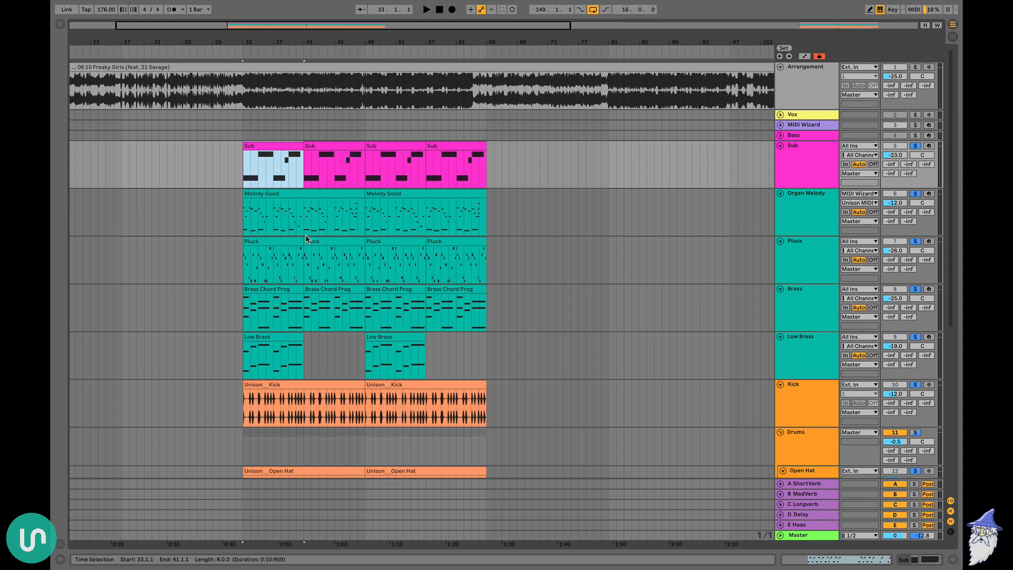
scroll(304, 238, "down", 3)
scroll(338, 221, "up", 3)
scroll(370, 200, "left", 2)
scroll(420, 176, "down", 1)
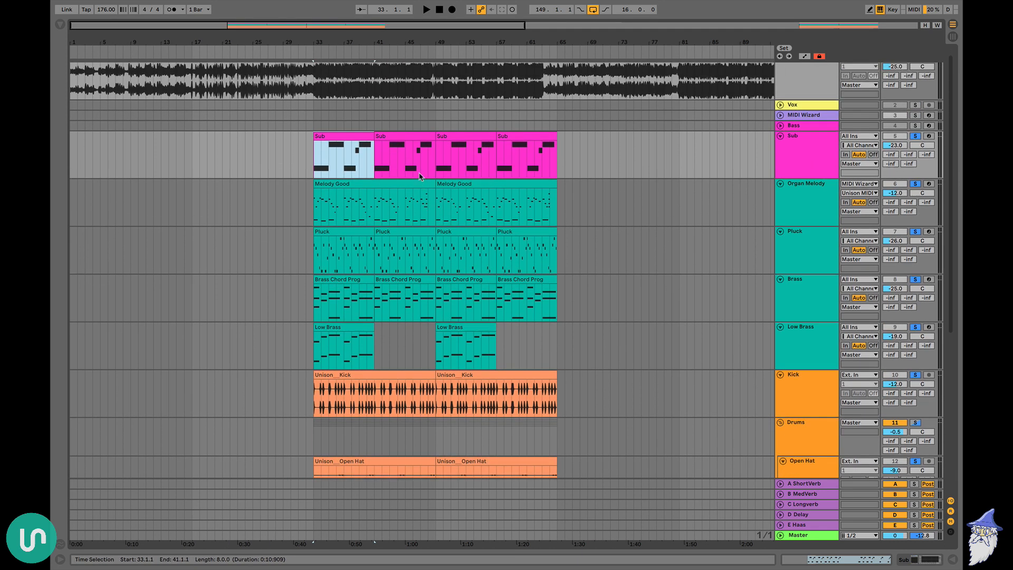
scroll(421, 177, "up", 1)
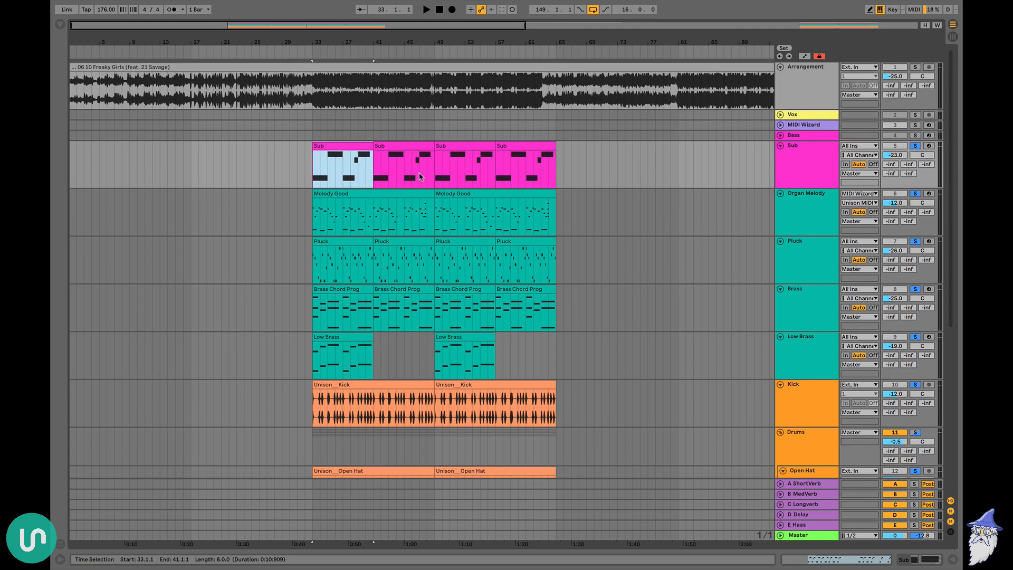
left_click(399, 194)
key("ctrl+c")
left_click(104, 199)
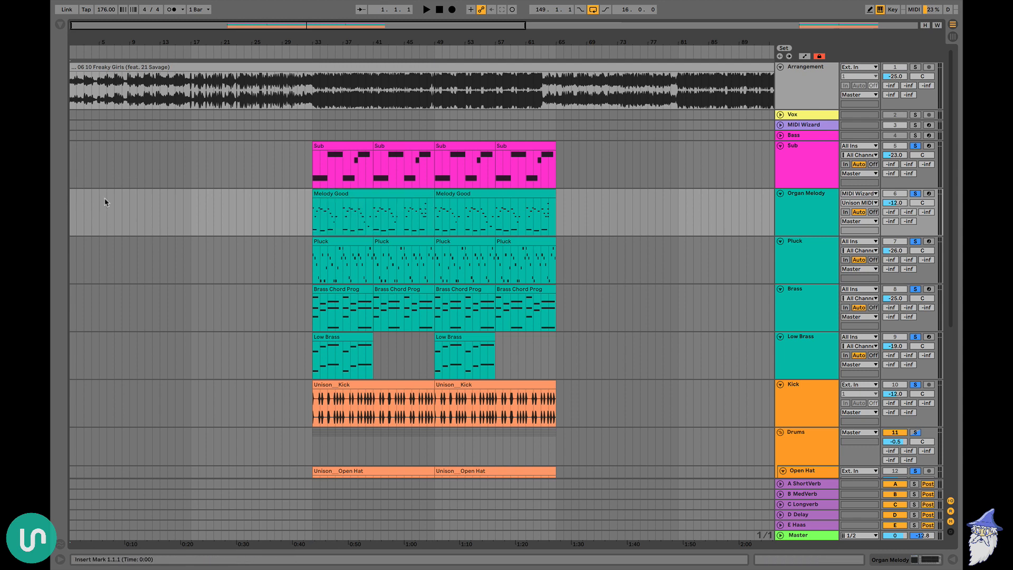
key("ctrl+v")
Paste the Open Hat, Snare 2, Hihat, Snare and Clap clips at bar 17, and delete the Hihat clip from that section
scroll(351, 211, "down", 1)
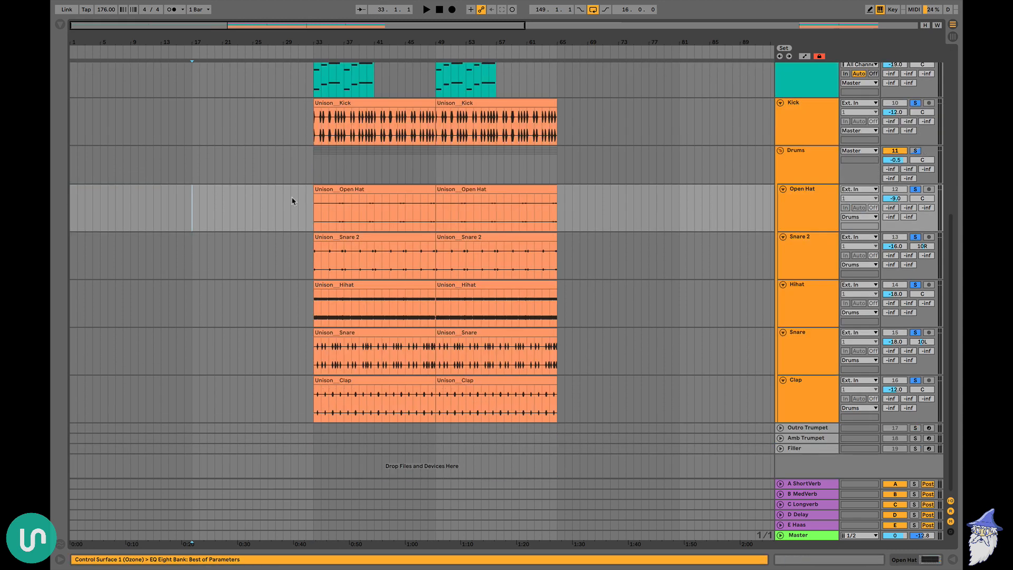
key("ctrl+v")
left_click(167, 304)
left_click(227, 284)
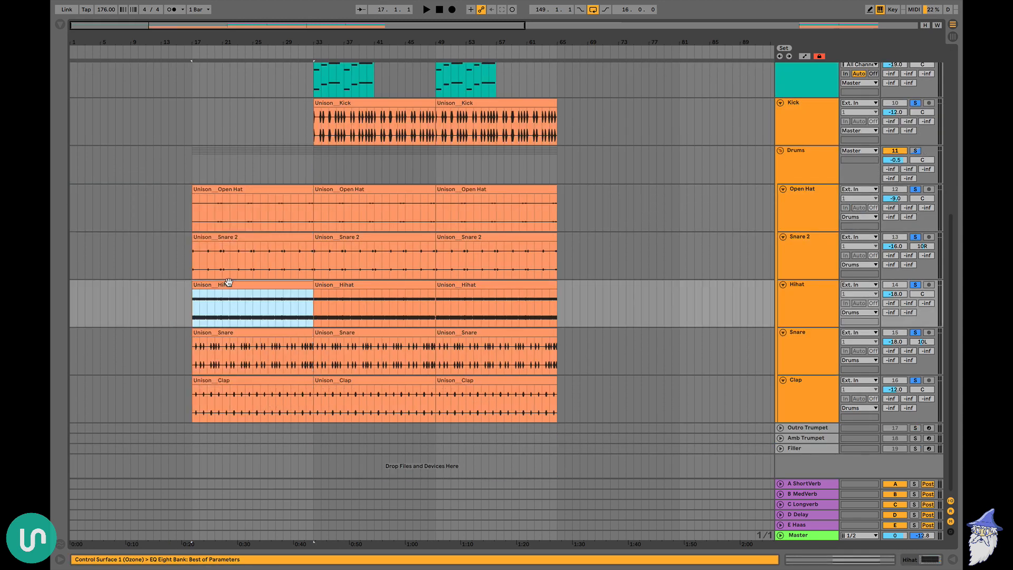
key("Delete")
Copy the first two Sub clips from bars 33–49 onto the Bass track at bar 17
scroll(230, 285, "up", 5)
left_click(319, 141)
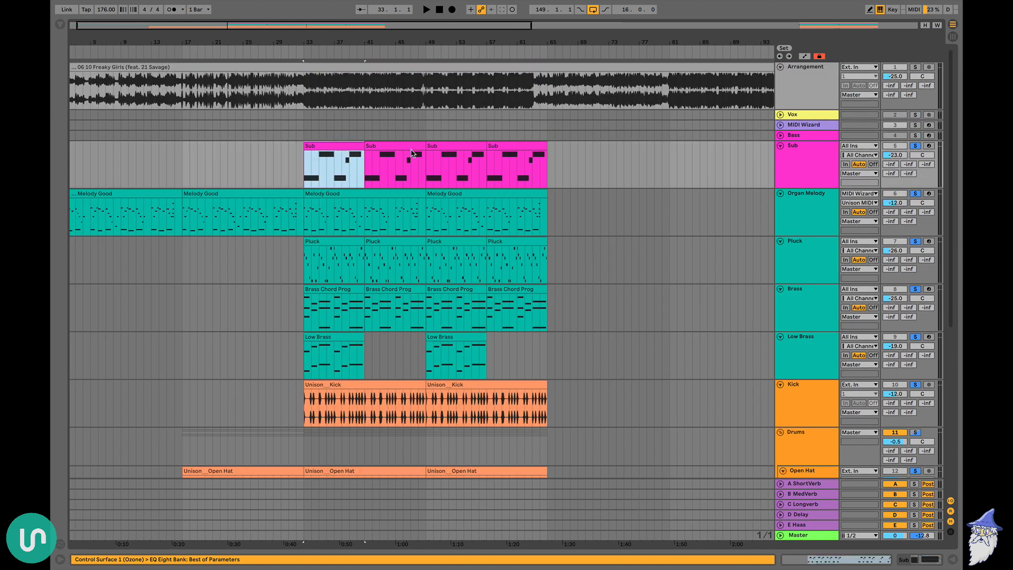
left_click(414, 144, "shift")
left_click(184, 138)
key("ctrl+v")
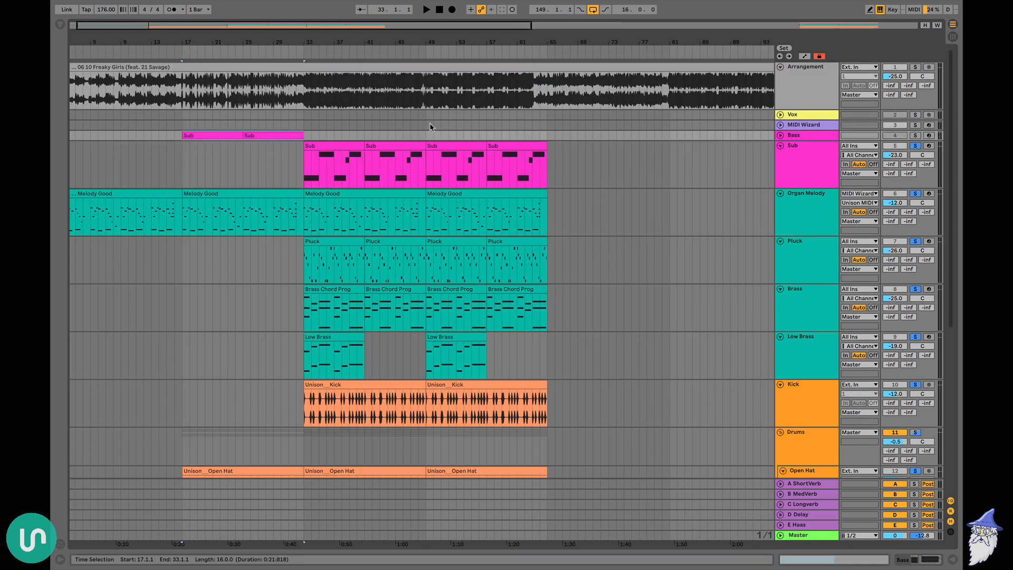
Delete the Brass, Low Brass and Pluck clips between bars 33 and 49
left_click(327, 288)
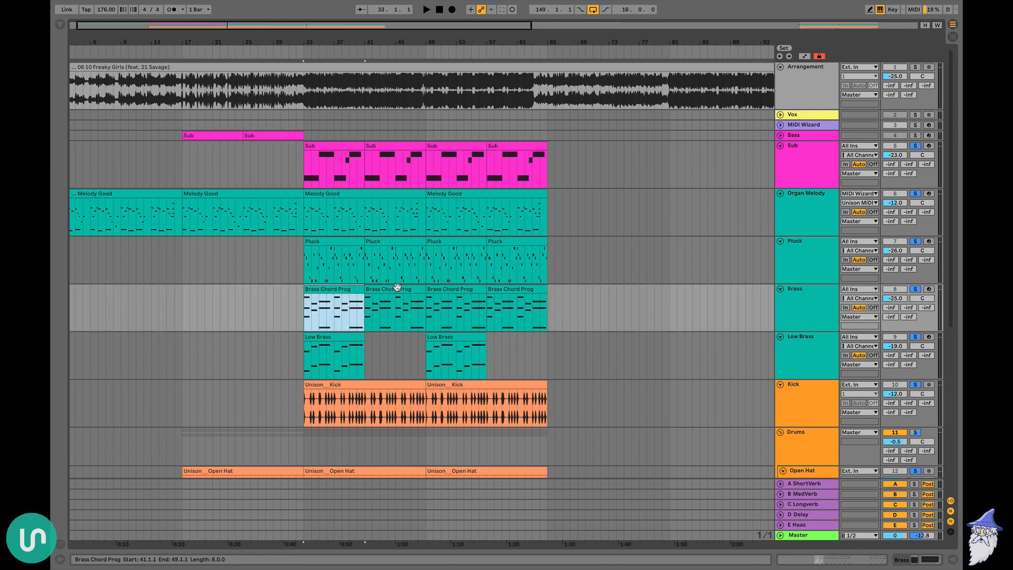
left_click(424, 352, "shift")
key("Delete")
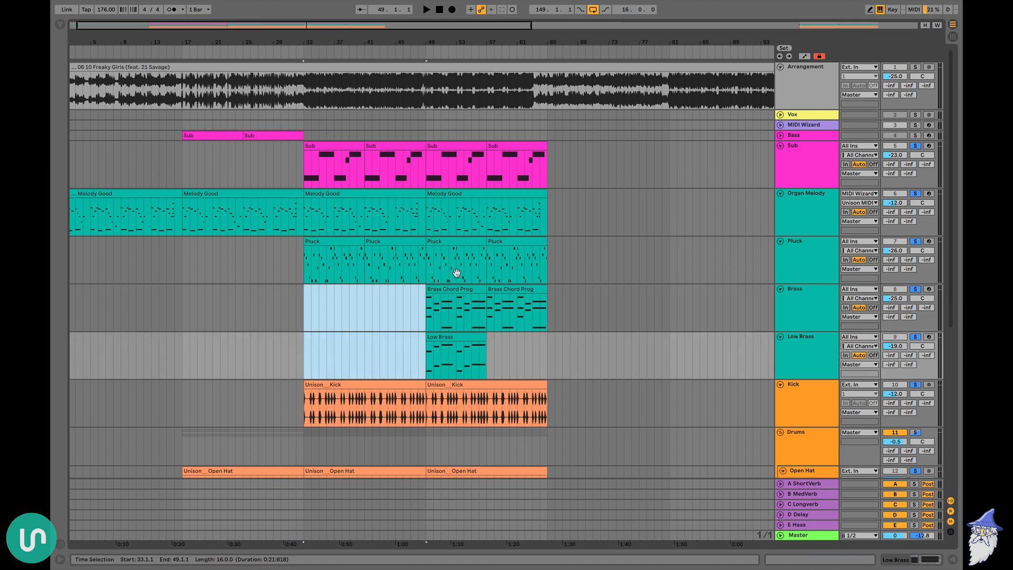
left_click(334, 242)
left_click(376, 242, "shift")
key("Delete")
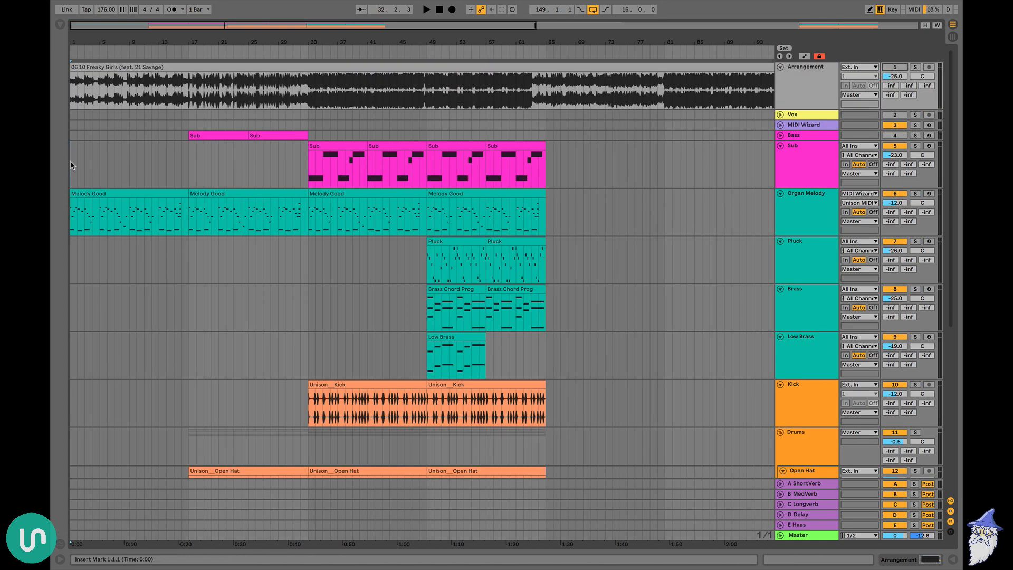
Play the intro from bar 1 to hear the organ melody on its own
left_click_drag(72, 166, 51, 160)
left_click(185, 162)
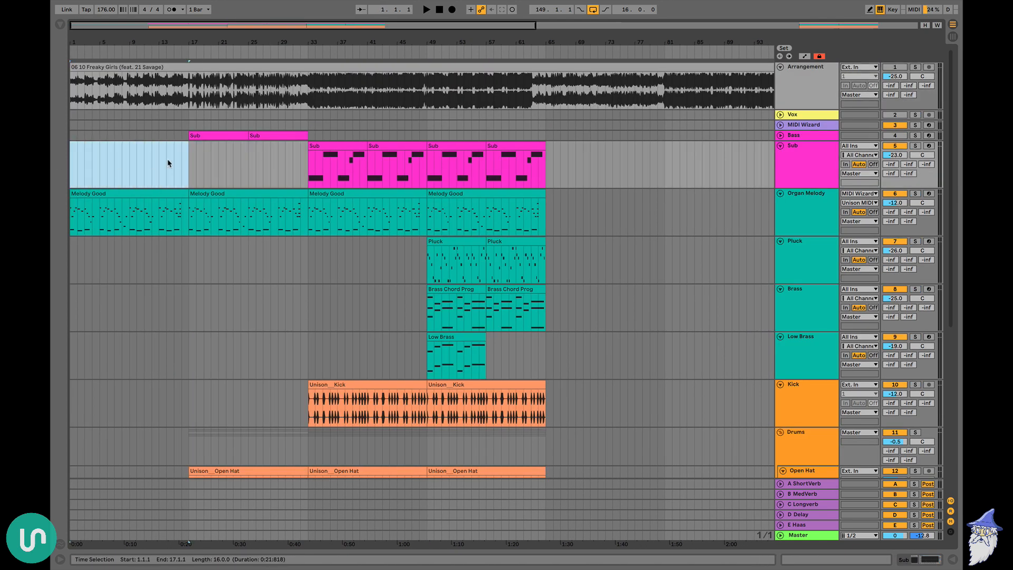
key("space")
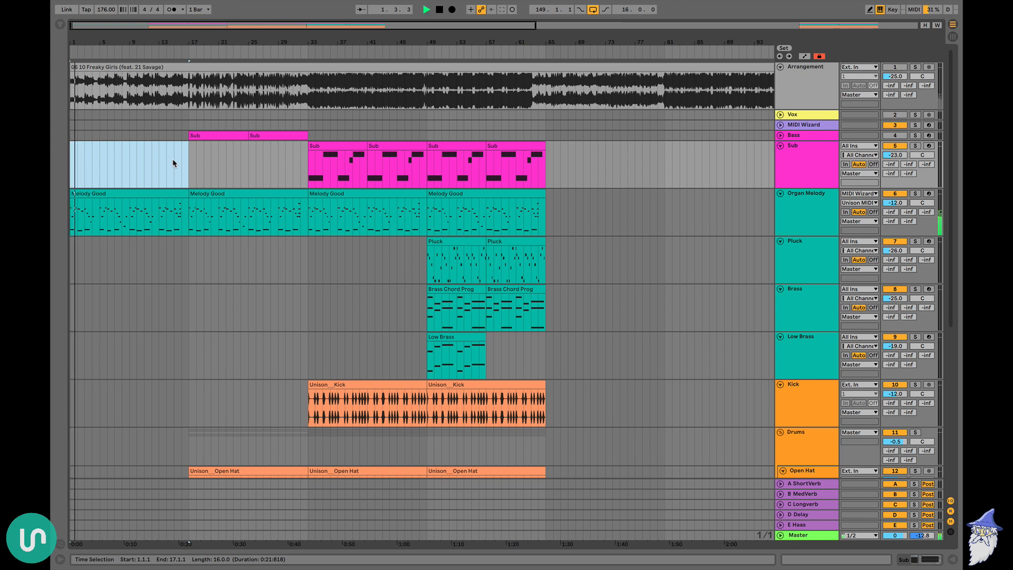
left_click(174, 163)
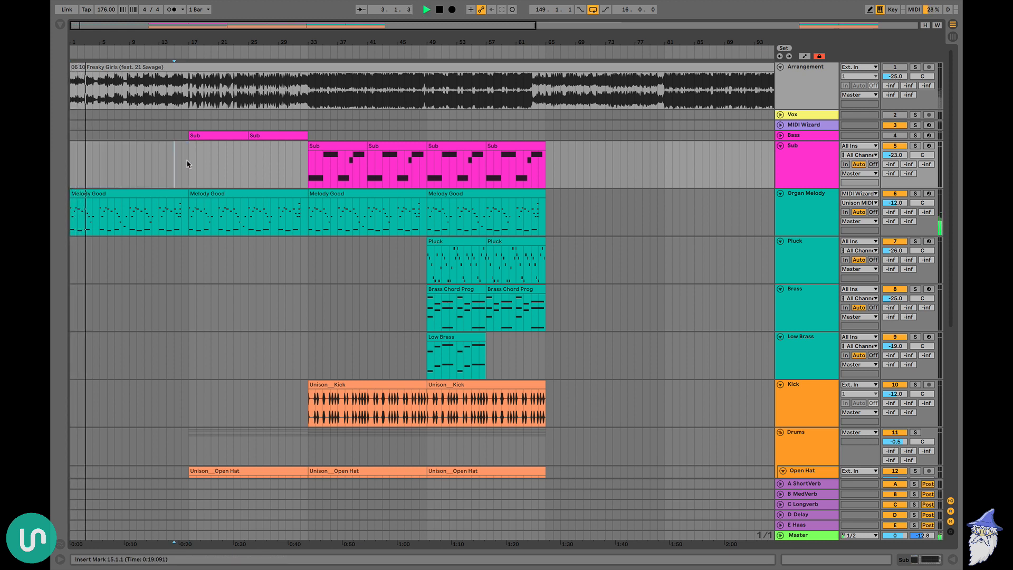
key("space")
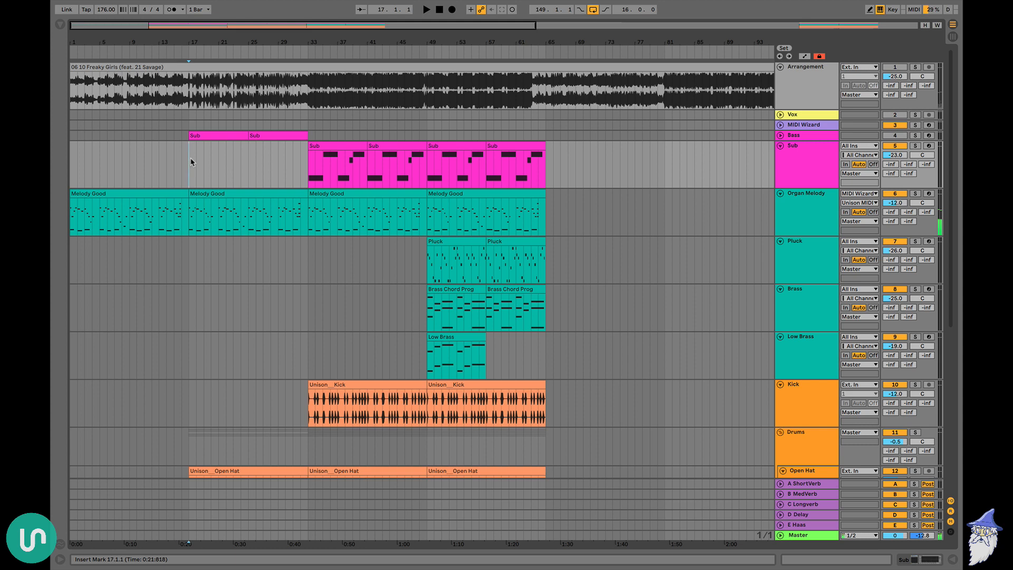
Play the arrangement from bar 17 and set the Bass track's volume to -22.0, folding the track again
key("space")
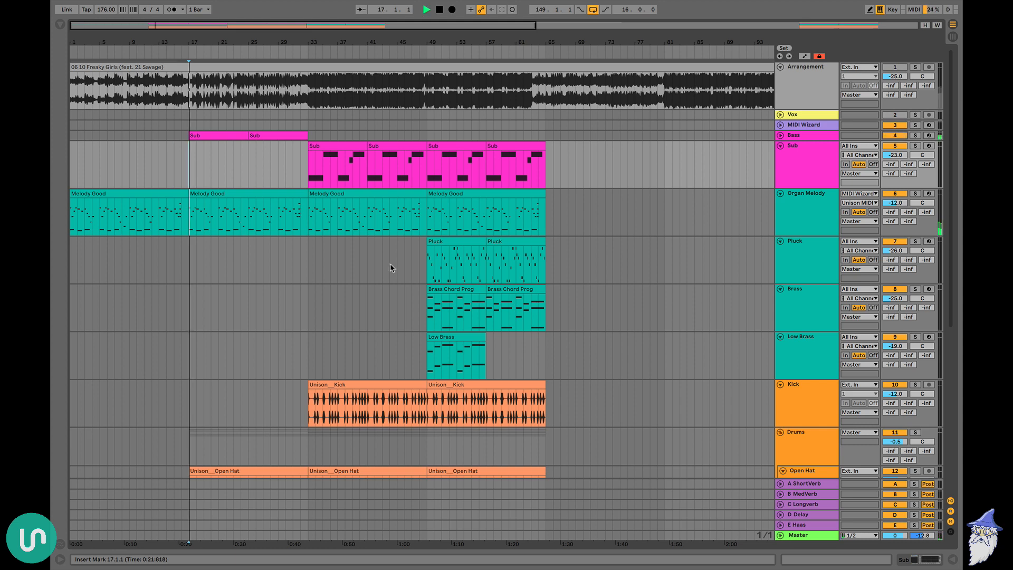
left_click(781, 135)
left_click_drag(899, 148, 898, 151)
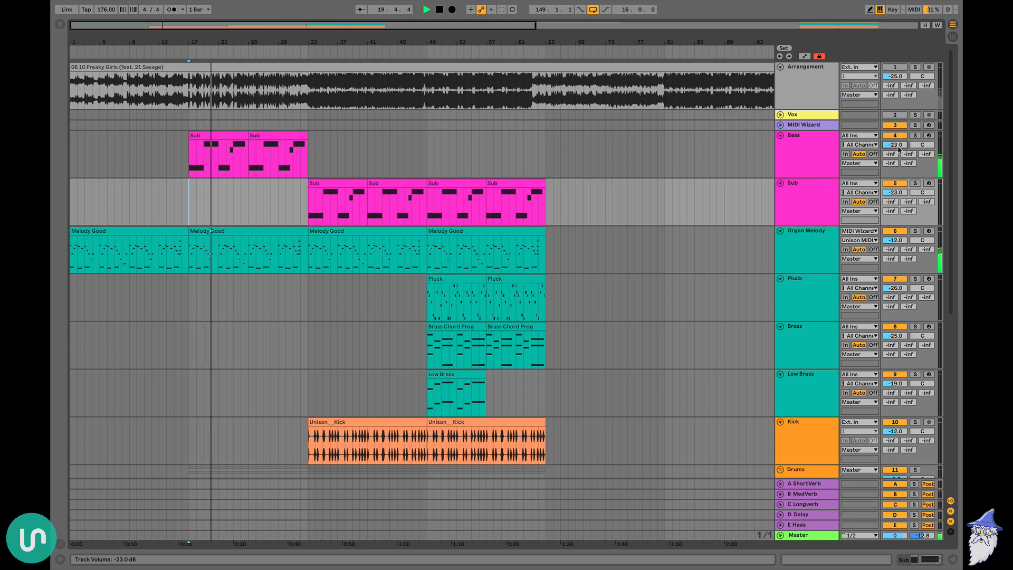
left_click(781, 135)
left_click(781, 431)
left_click(262, 165)
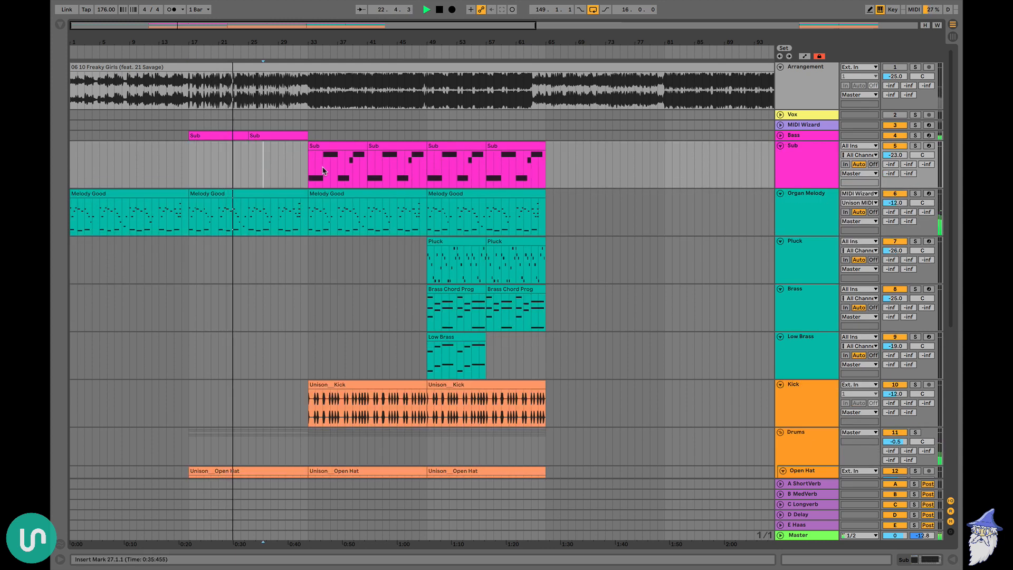
Play the arrangement across the bar 33 entry, and from bar 47 through the full section with pluck and brass
scroll(293, 188, "down", 8)
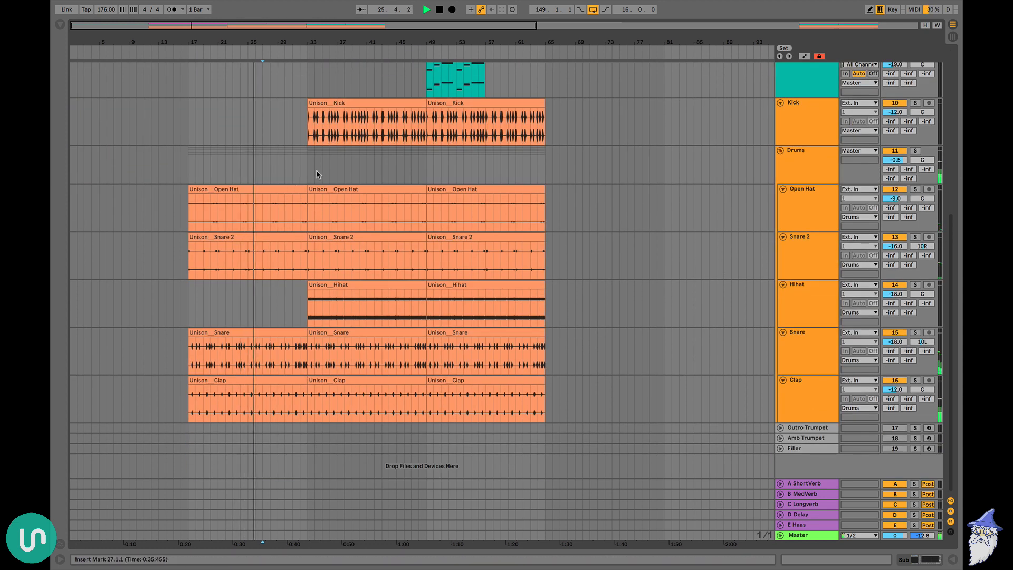
scroll(317, 174, "up", 8)
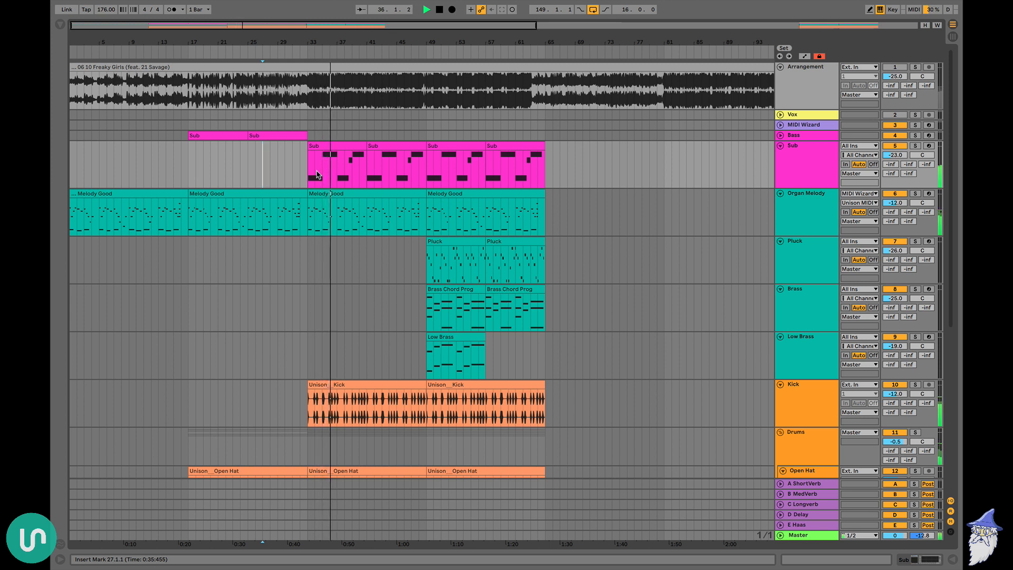
key("space")
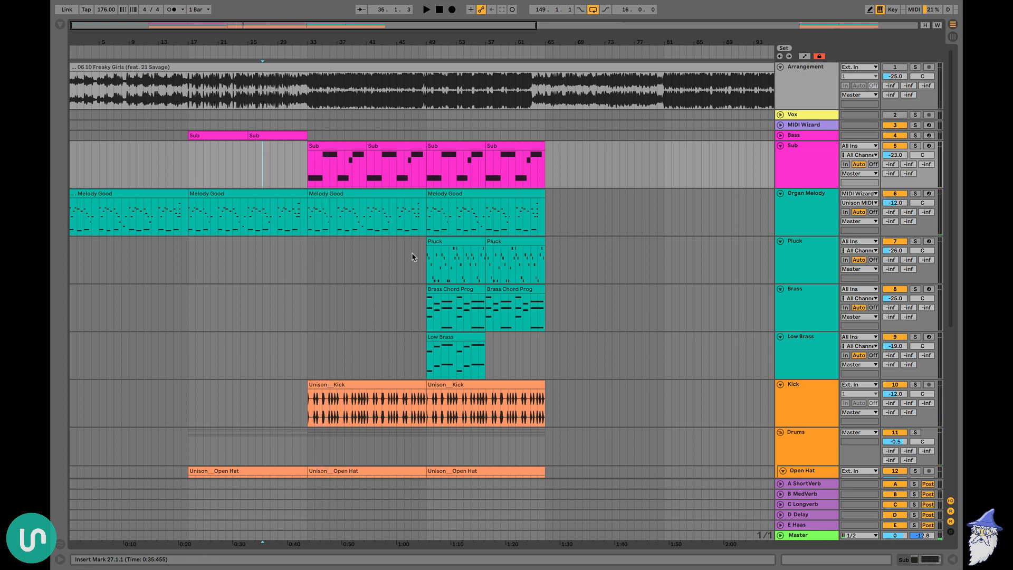
left_click(411, 254)
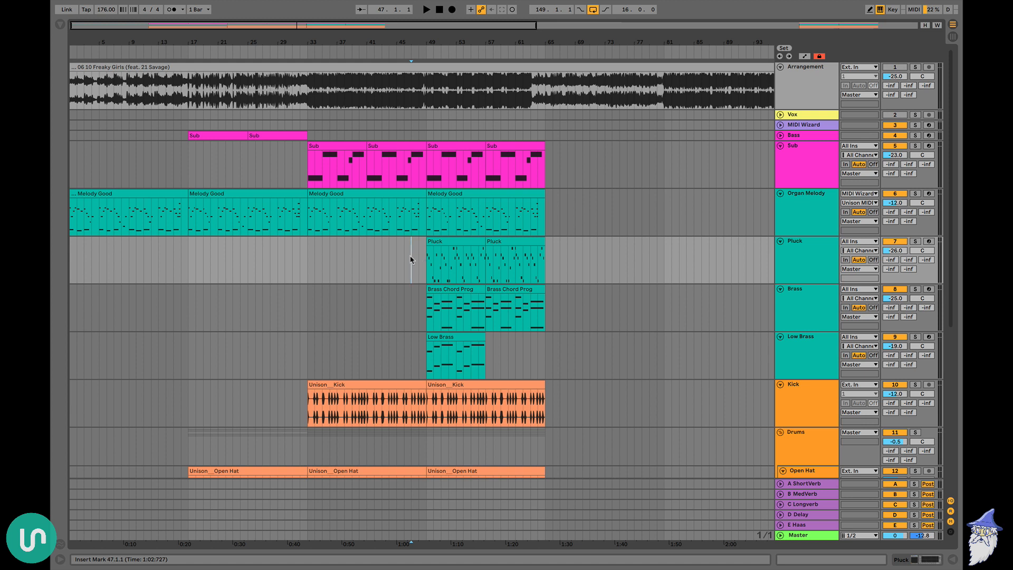
key("space")
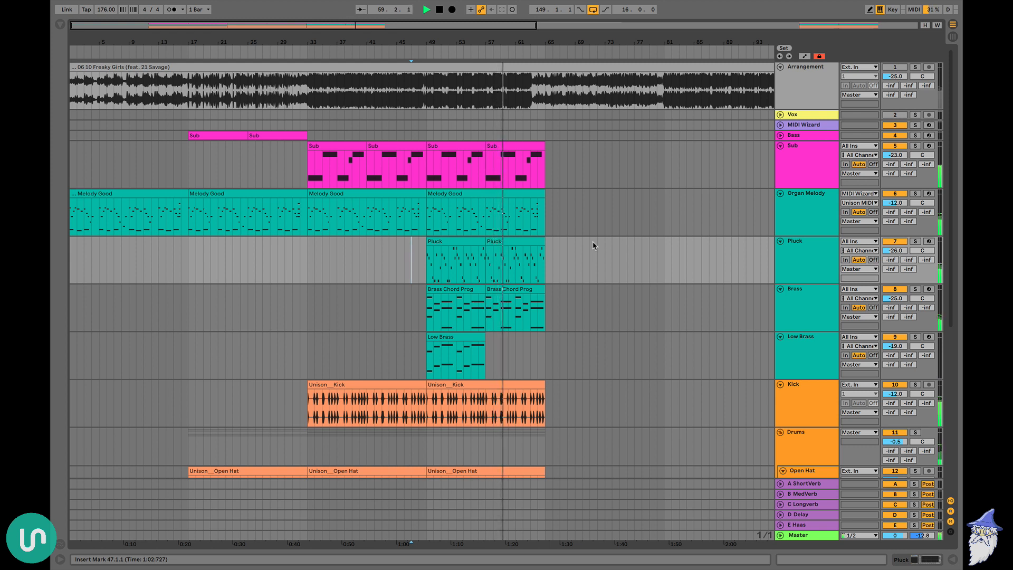
Move both Pluck clips from bars 49–65 to start at bar 65
left_click(478, 243)
left_click(530, 244, "shift")
left_click_drag(530, 244, 441, 248)
Copy the two Sub clips from bars 49–65 onto the Bass track at bar 65
left_click(479, 146)
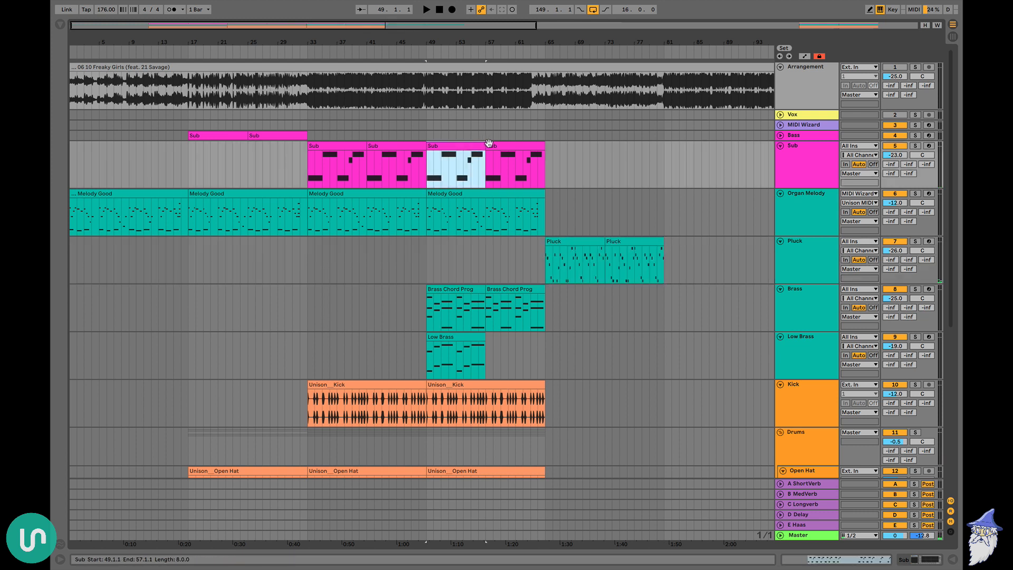
left_click(491, 146, "shift")
key("super+c")
left_click(546, 136)
key("super+v")
Try duplicating the Open Hat, Snare 2, Hihat, Snare and Clap clips from bars 49–65 to bar 65 while playing from bar 61
left_click(523, 272)
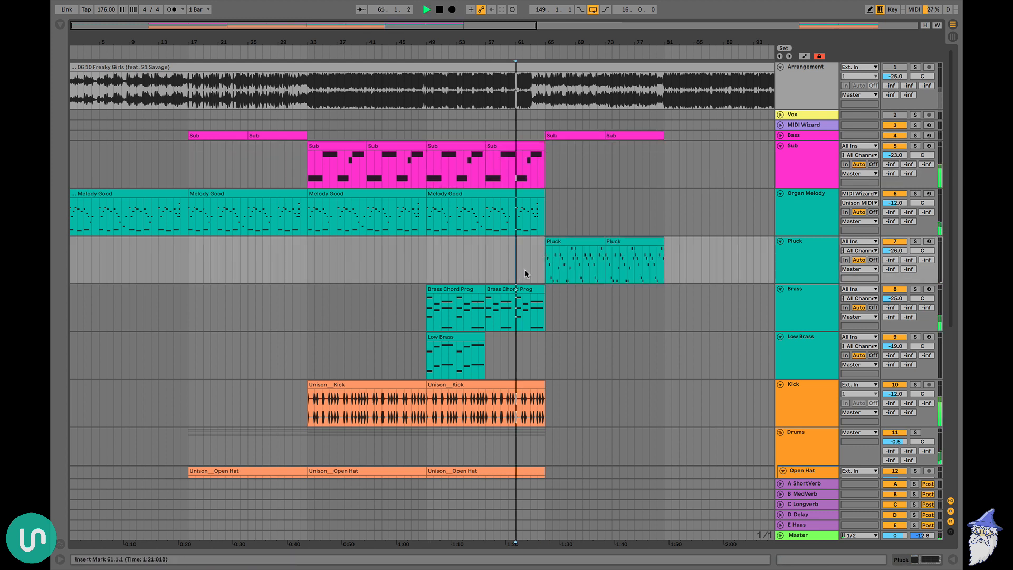
key("space")
scroll(444, 200, "down", 5)
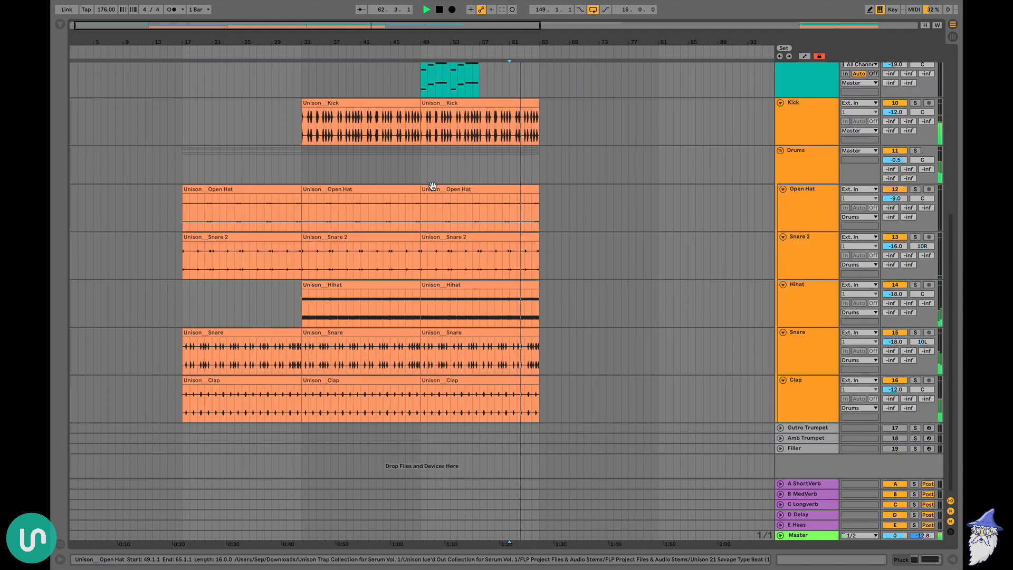
left_click(432, 189)
left_click(538, 387)
left_click_drag(538, 406, 420, 221)
key("super+d")
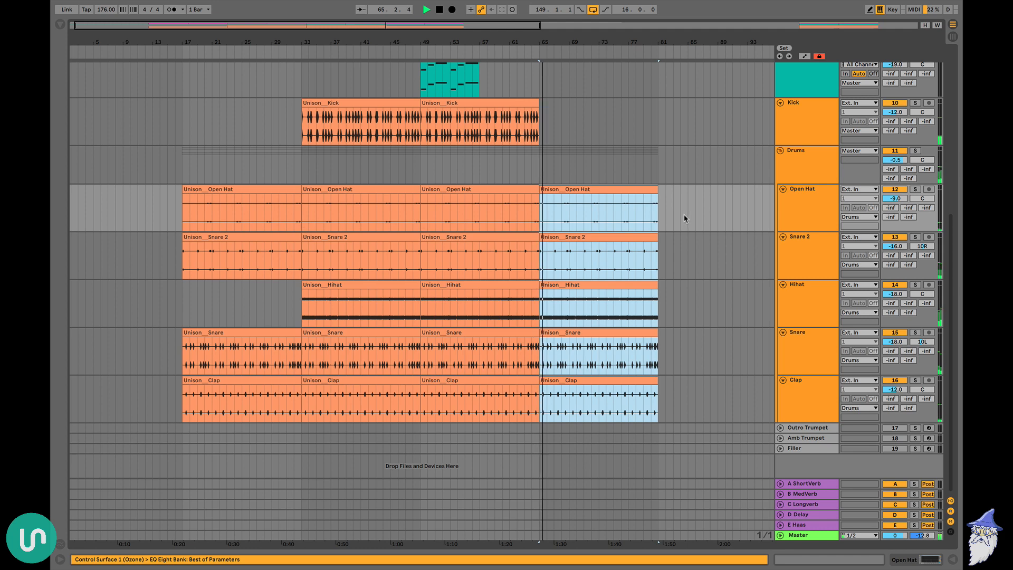
Extend the organ melody through bars 65–81 and remove the drum clips from that section, with playback stopped
scroll(619, 280, "up", 5)
scroll(414, 339, "down", 1)
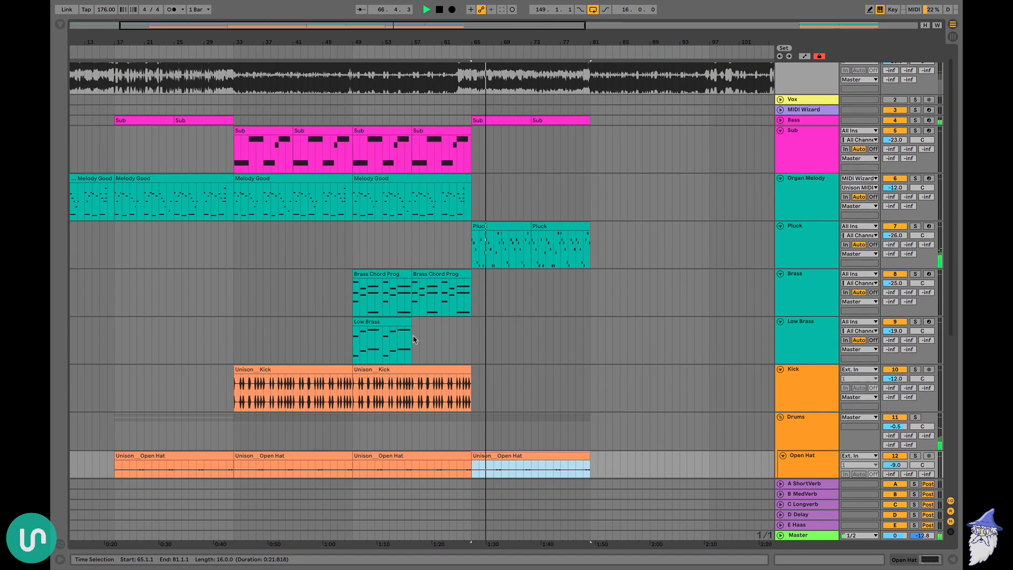
scroll(414, 339, "up", 1)
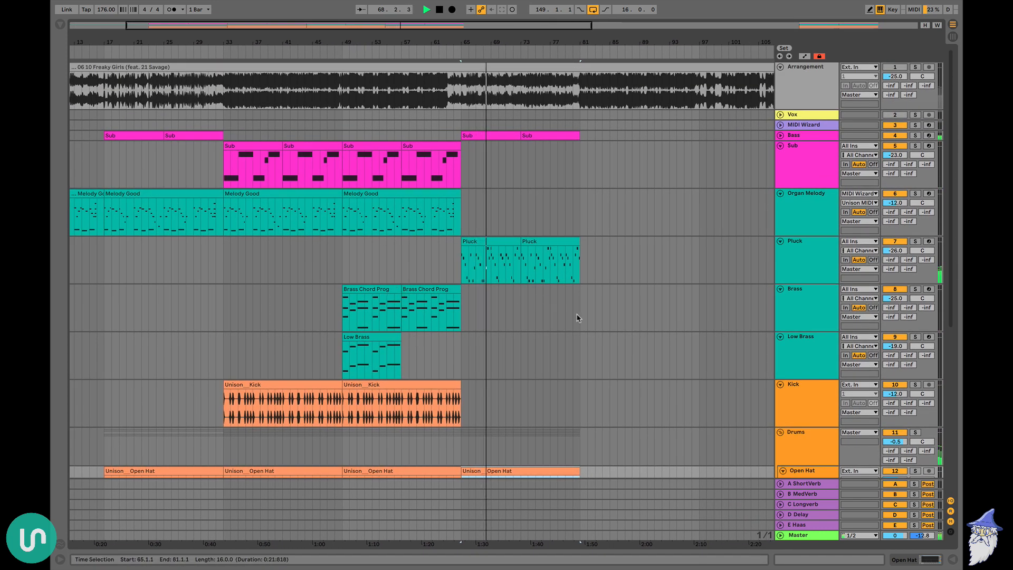
scroll(604, 204, "down", 5)
scroll(606, 204, "up", 5)
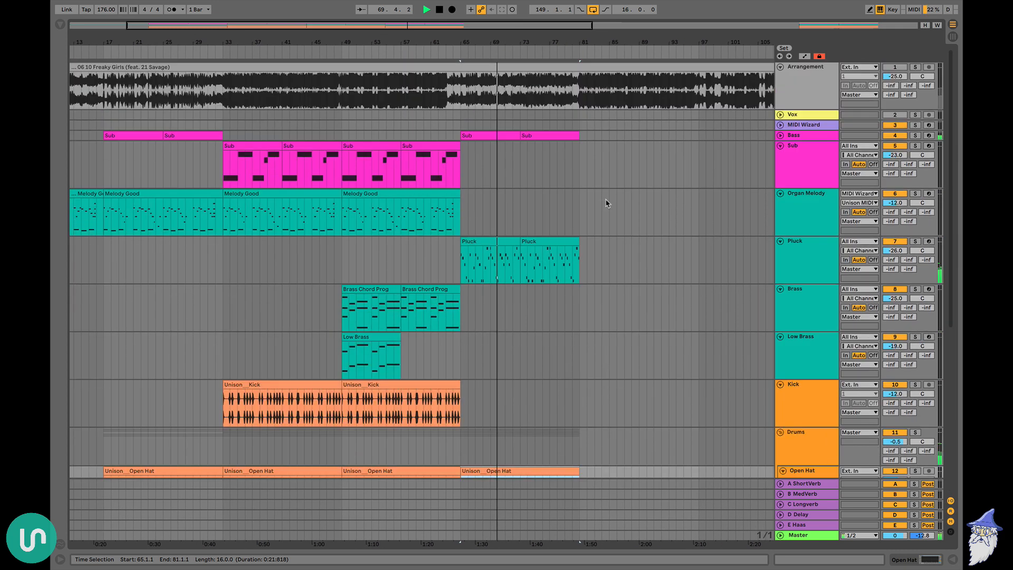
key("space")
left_click(426, 258)
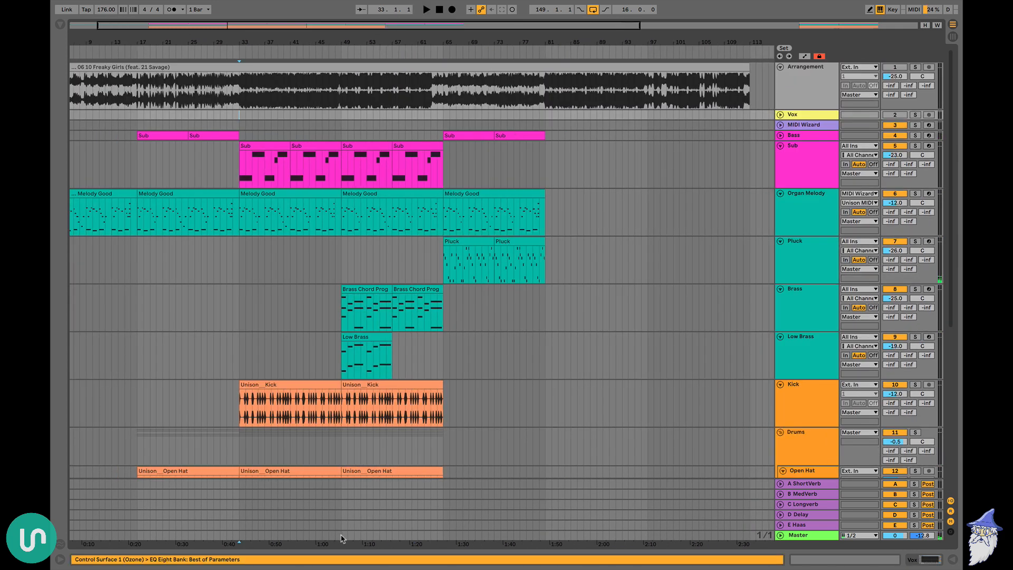
Copy the bars 33–49 section of all tracks to bar 81 and duplicate it once more at bar 97
left_click(342, 538, "shift")
left_click(546, 122)
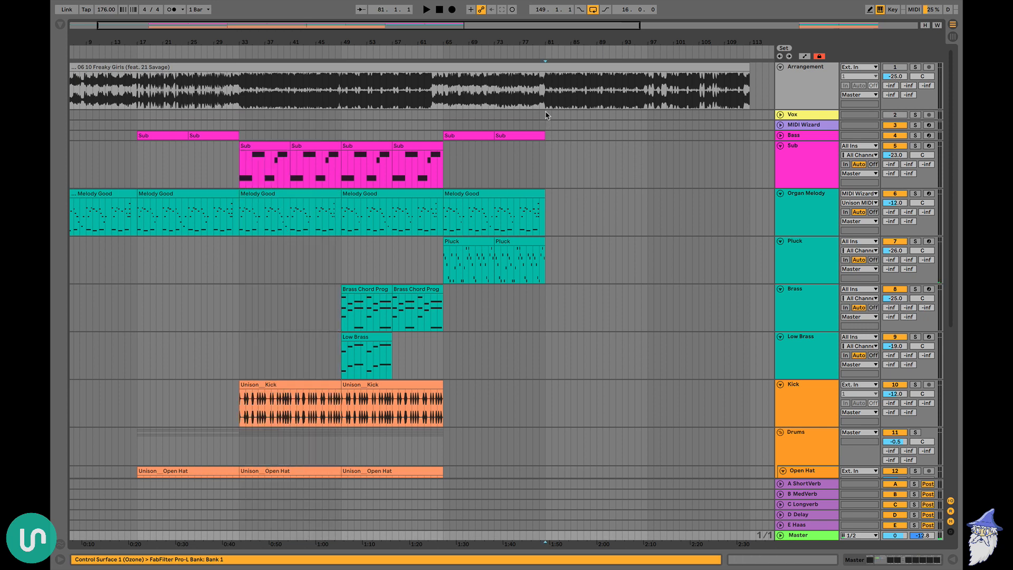
key("ctrl+v")
scroll(427, 222, "down", 1)
scroll(429, 222, "up", 1)
key("plus")
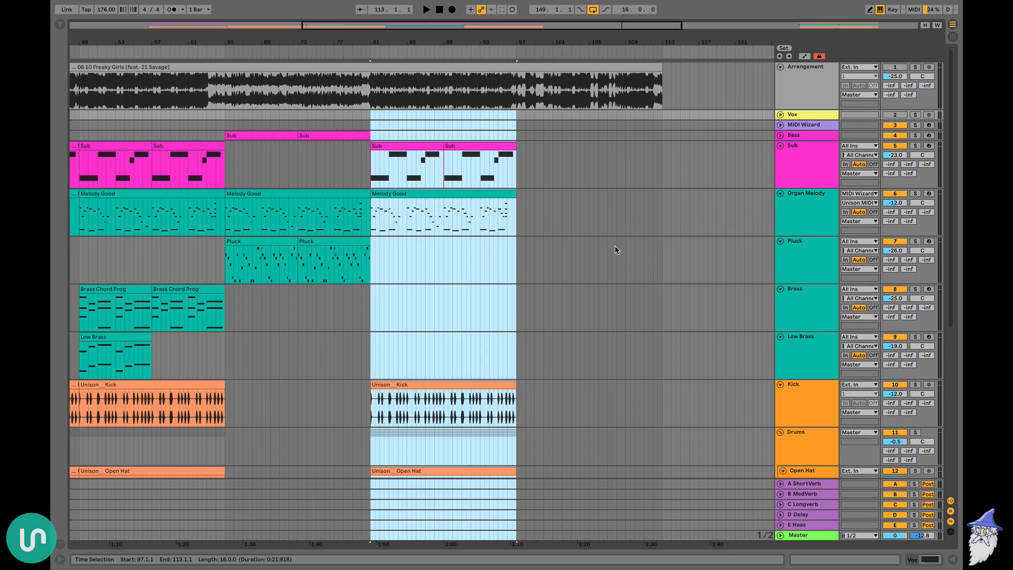
key("ctrl+d")
Delete the Kick and all drum group clips between bars 97 and 113
scroll(611, 245, "down", 5)
left_click(569, 111)
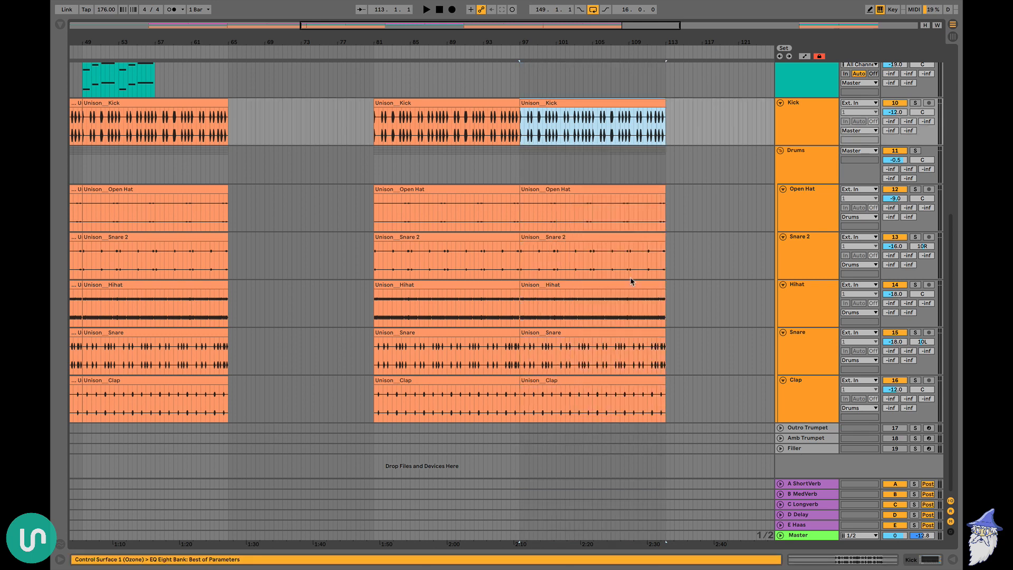
left_click(659, 378, "shift")
key("Delete")
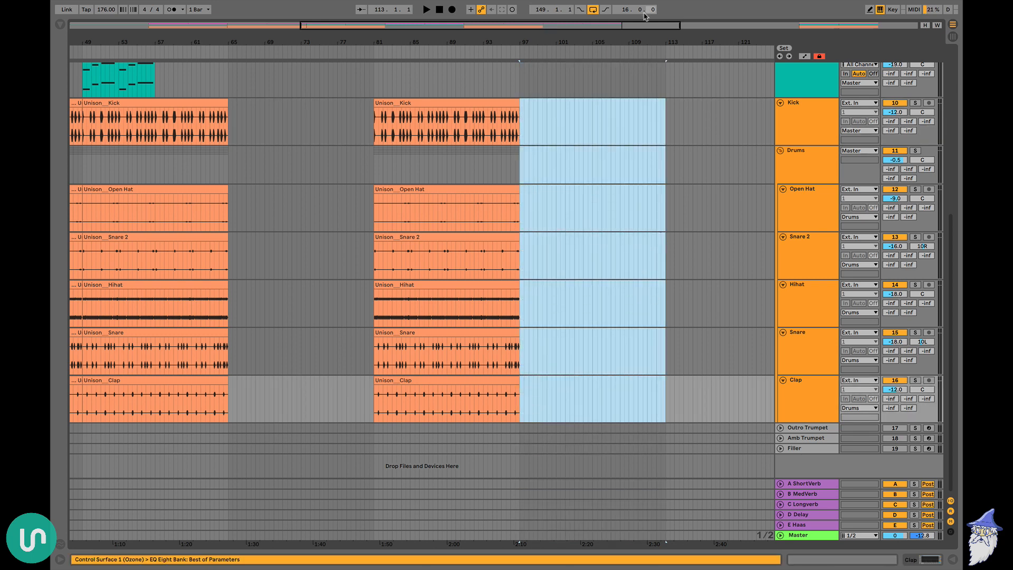
Review the whole arrangement from bar 1 to bar 113 across the melodic and drum tracks
left_click_drag(617, 36, 507, 36)
scroll(477, 143, "up", 5)
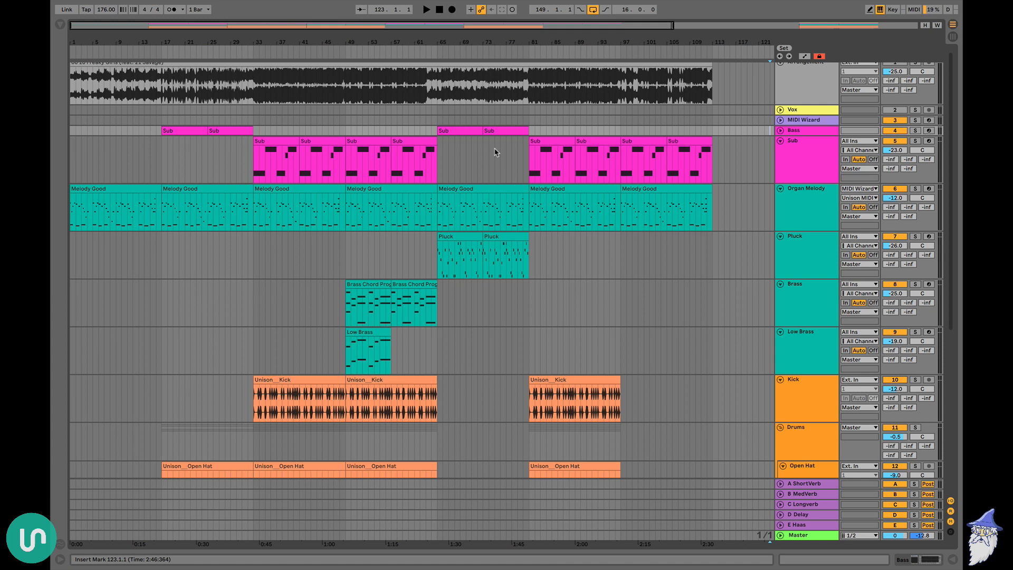
scroll(495, 152, "up", 1)
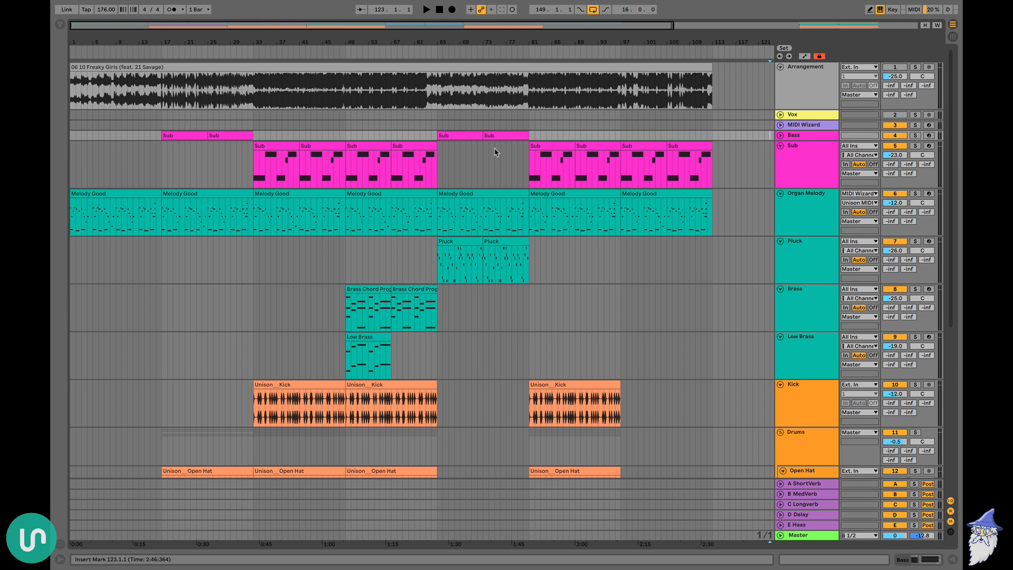
scroll(495, 152, "down", 10)
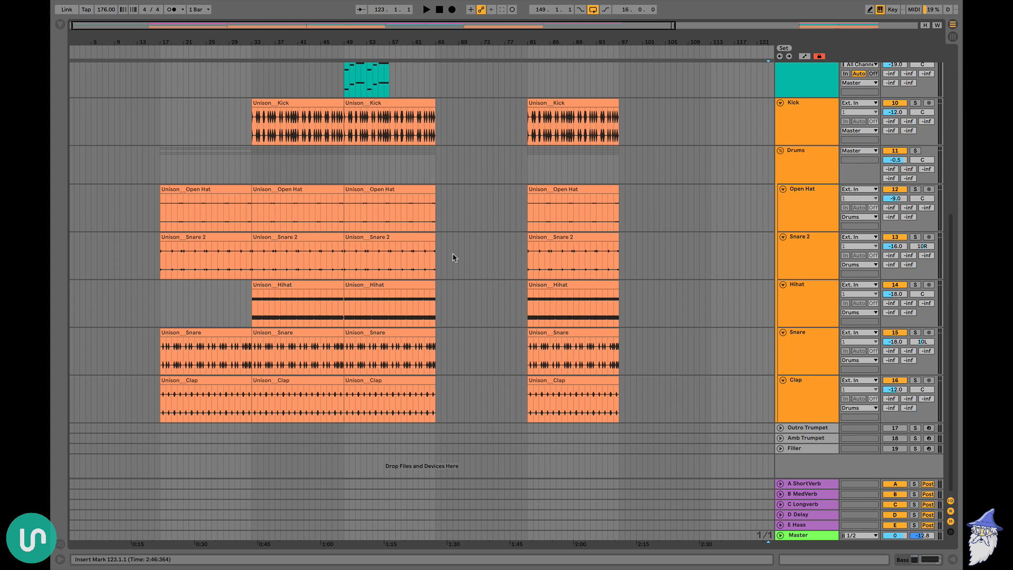
scroll(453, 258, "up", 8)
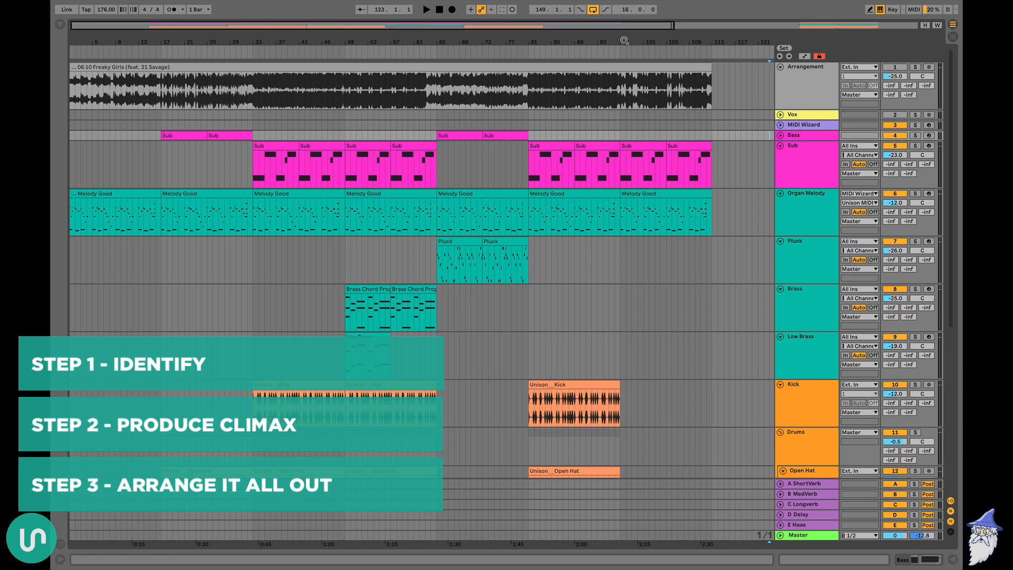
Deactivate the Sub, Organ Melody, Pluck, Brass and Low Brass clips in the bars 149–165 loop and play the remaining drums
left_click_drag(624, 41, 624, 58)
scroll(596, 140, "right", 8)
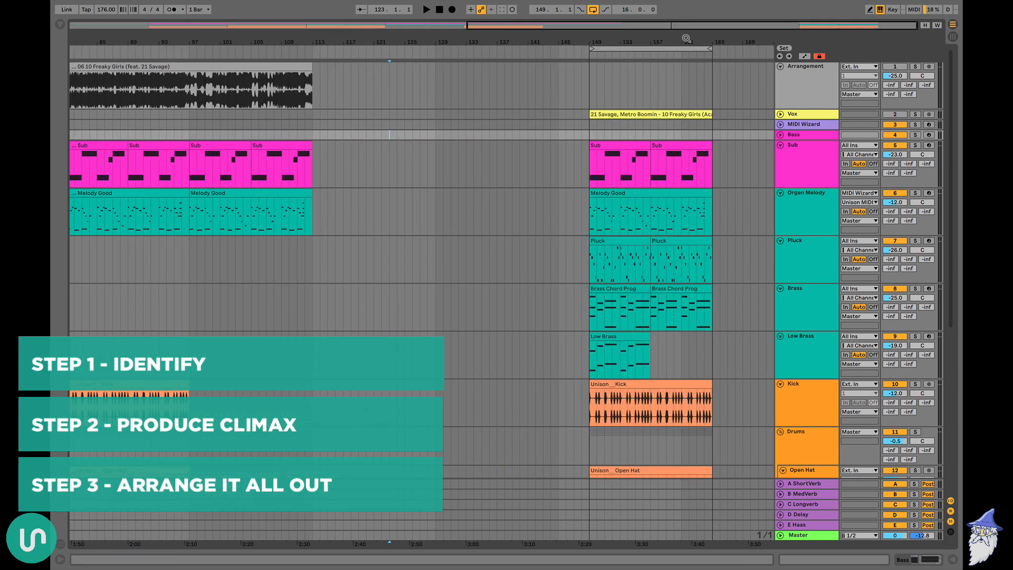
left_click_drag(686, 38, 632, 76)
left_click_drag(642, 38, 624, 68)
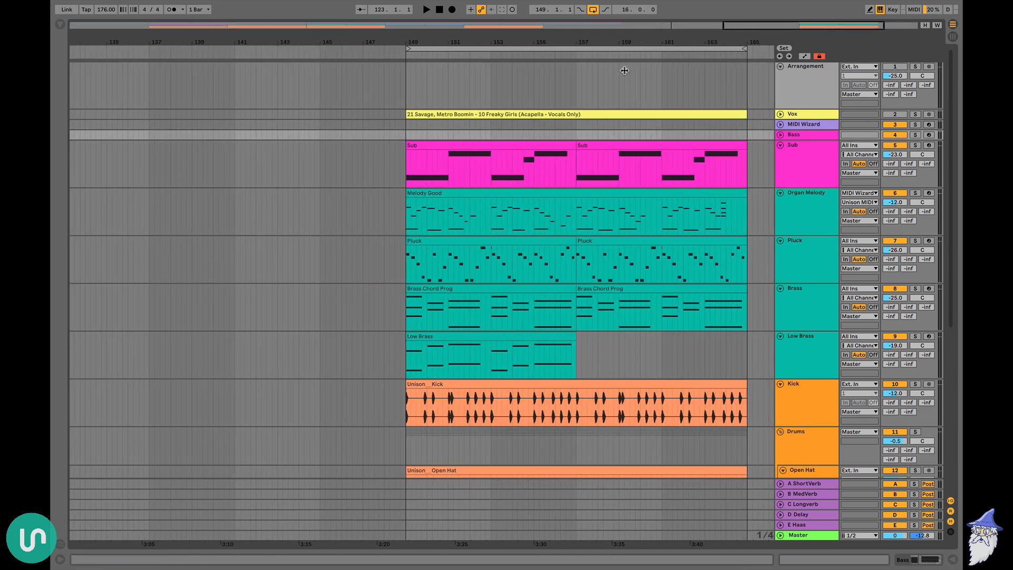
key("0")
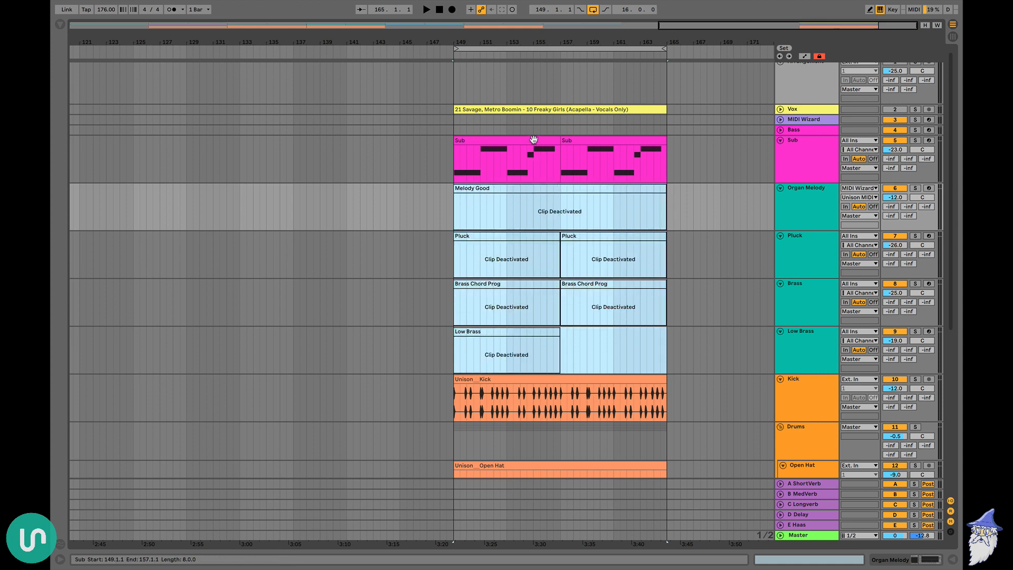
left_click(534, 140)
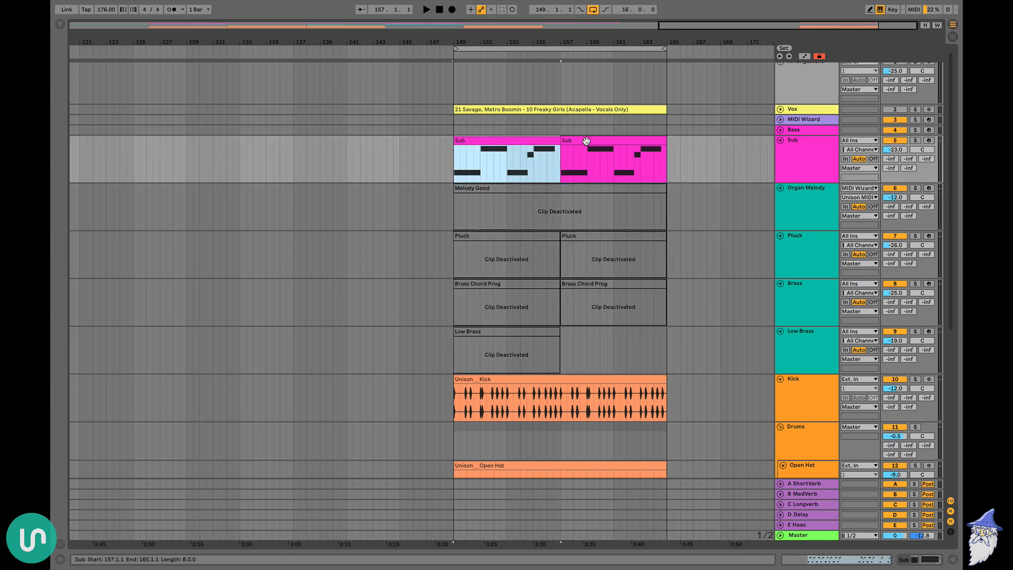
left_click(587, 141, "shift")
key("0")
key("space")
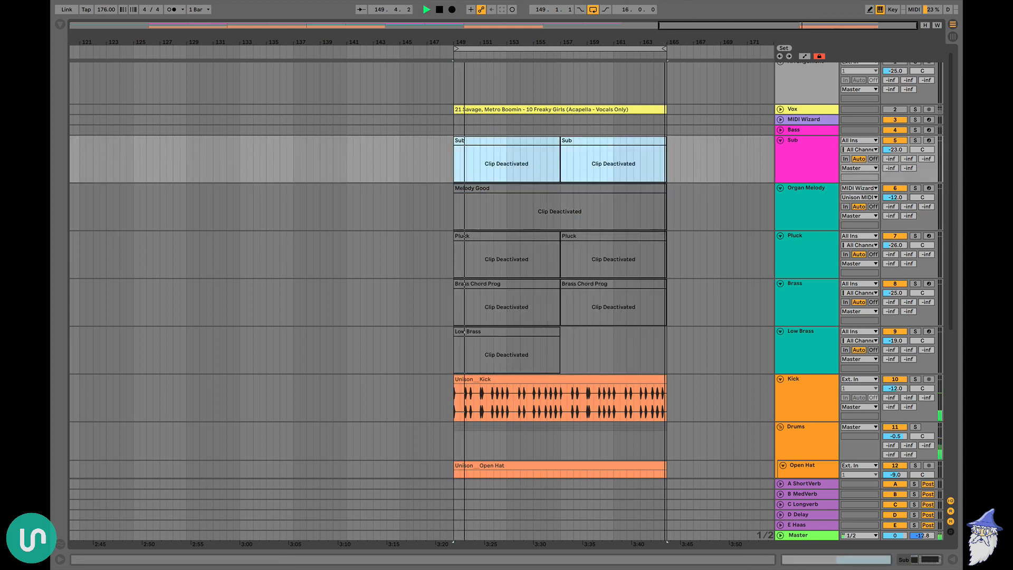
Unfold the MIDI Wizard track, arm the Organ Melody track and open the MIDI Wizard plug-in window
left_click_drag(676, 32, 677, 53)
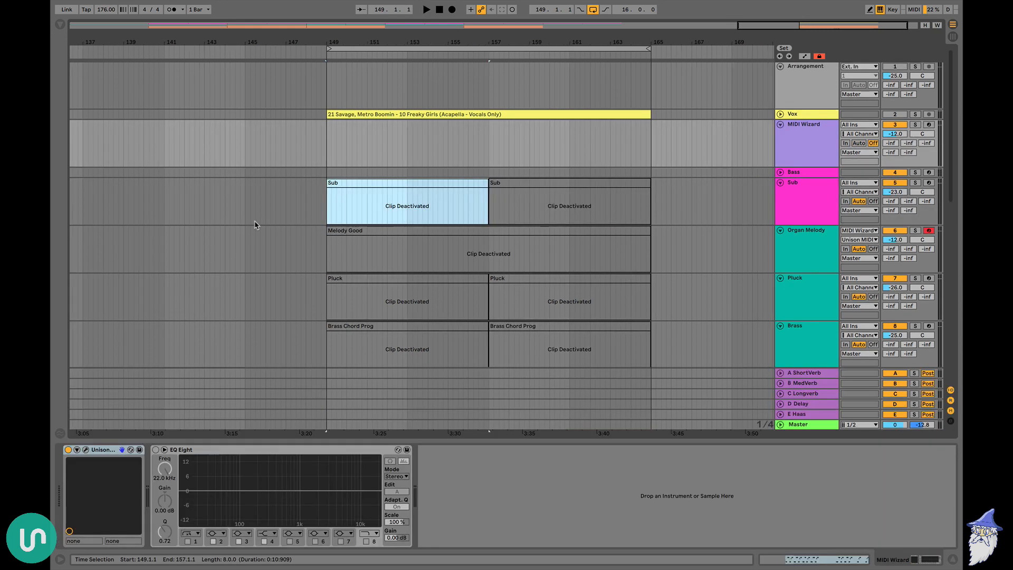
left_click(818, 154)
key("super+alt+p")
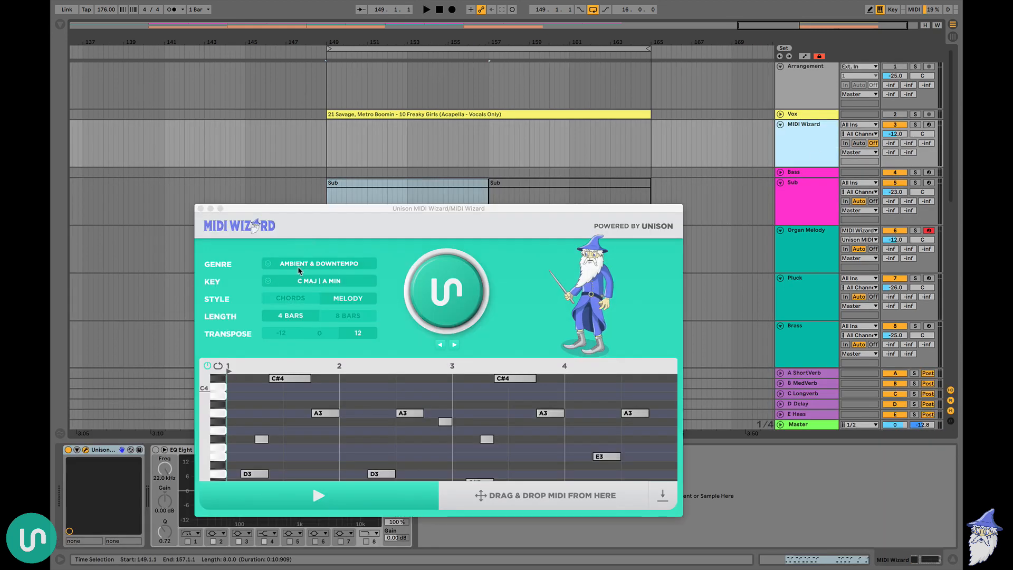
Set MIDI Wizard to the Hip Hop & Rap genre, key A Maj | F# Min and Chords style
left_click(318, 263)
left_click(297, 372)
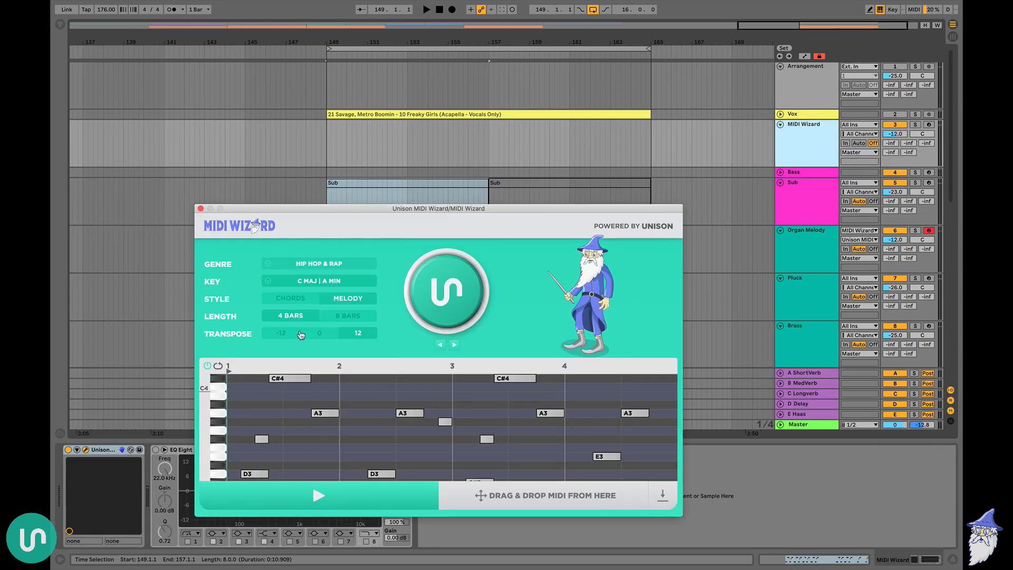
left_click(310, 282)
left_click(312, 401)
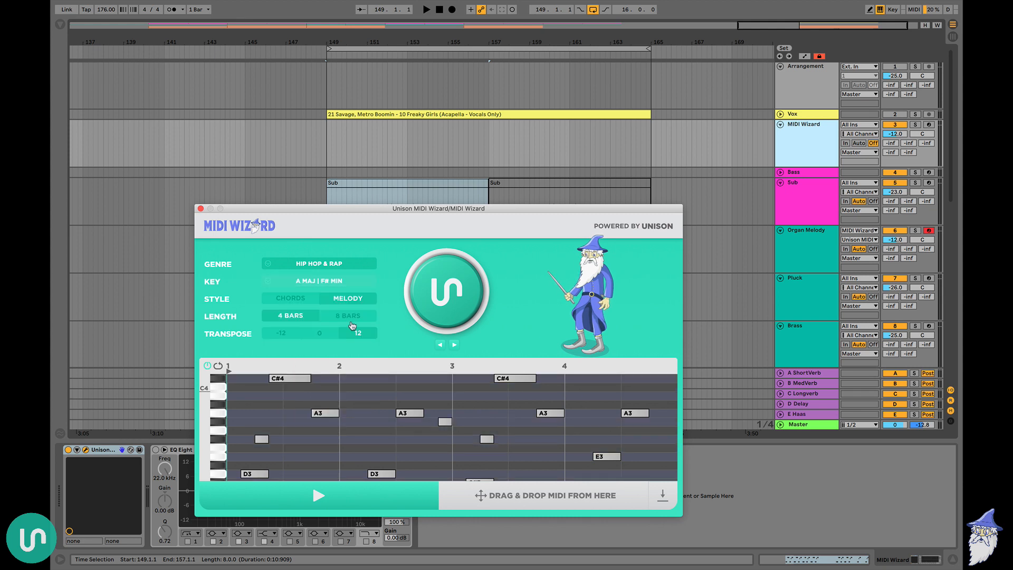
left_click(300, 299)
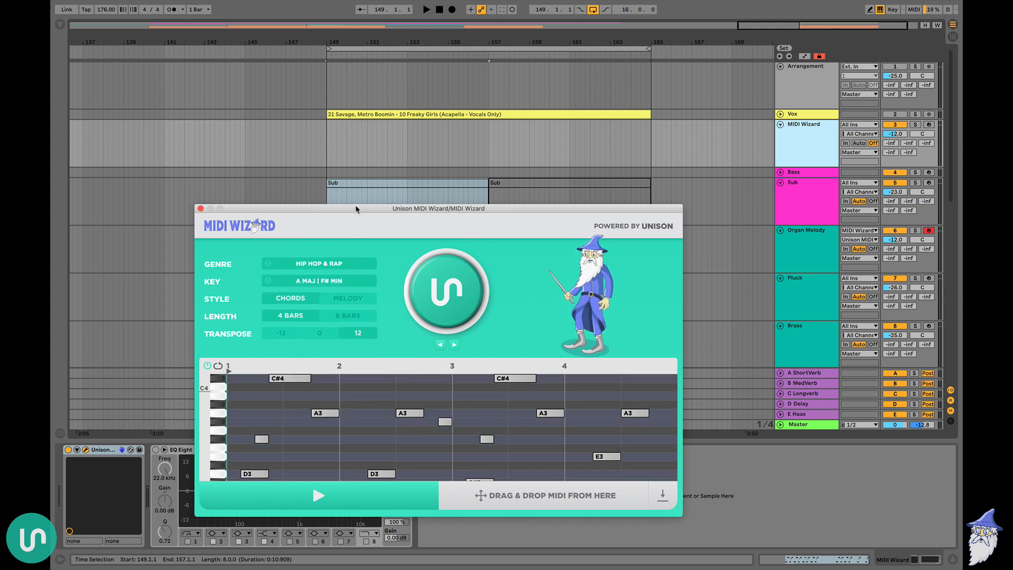
Generate a 4-bar chord progression in MIDI Wizard and play it over the drum loop
left_click_drag(358, 208, 358, 164)
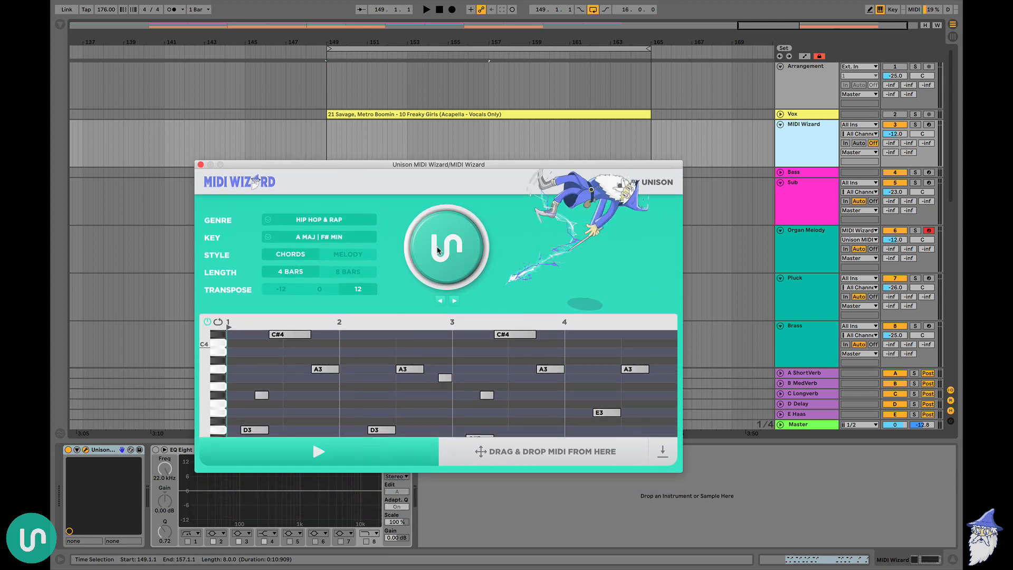
key("space")
scroll(508, 383, "up", 2)
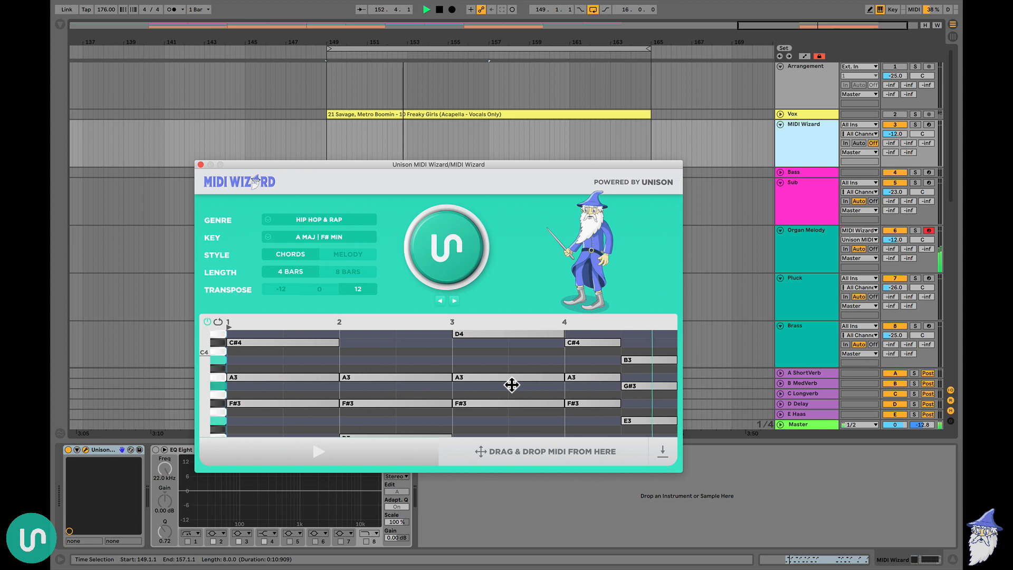
key("space")
Regenerate only bar 4 of the chord progression and play the revised version
left_click_drag(575, 367, 675, 363)
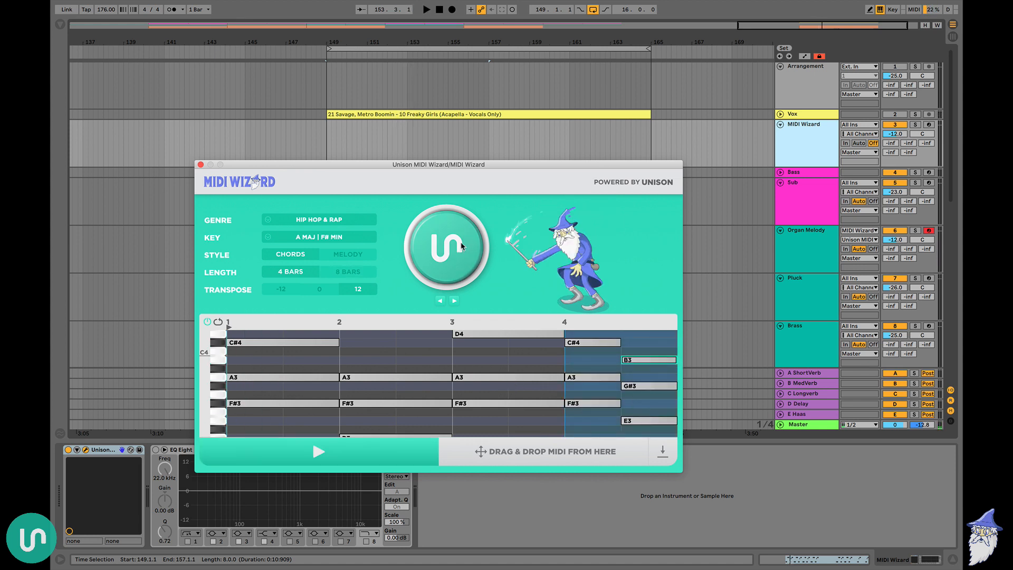
key("space")
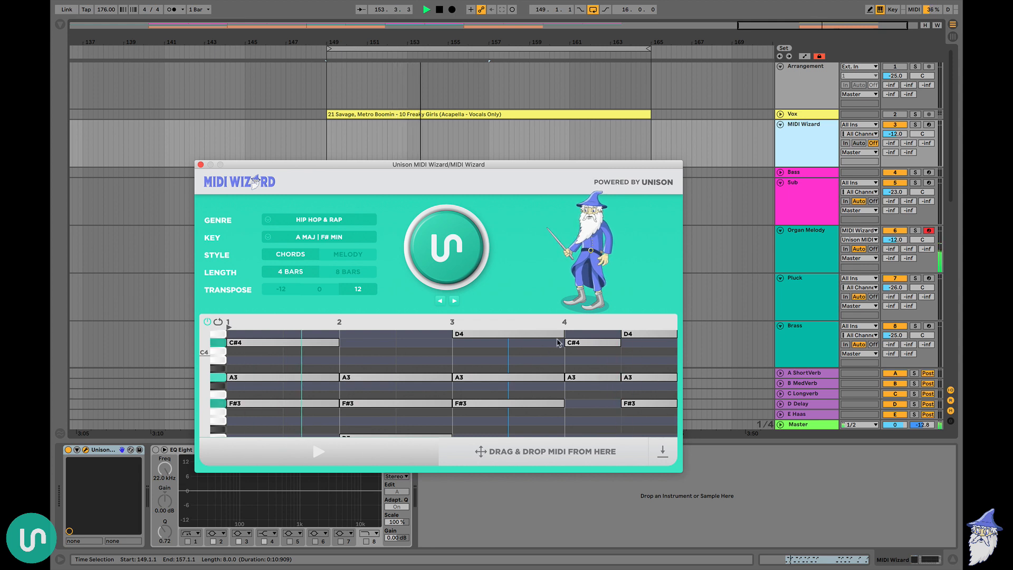
key("space")
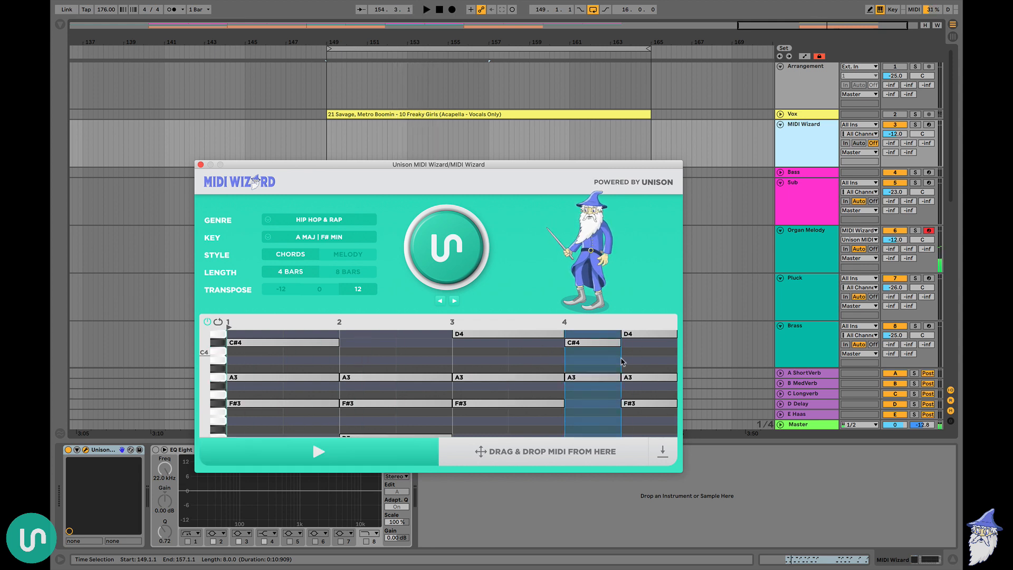
Regenerate the selected first half of bar 4 again and play the new chord with the progression
left_click(424, 251)
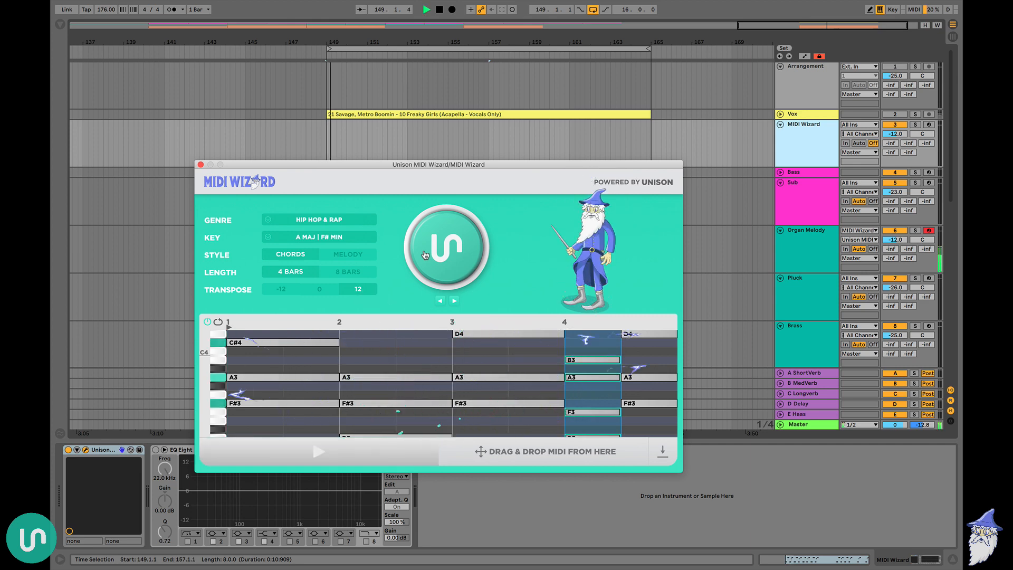
scroll(542, 355, "down", 2)
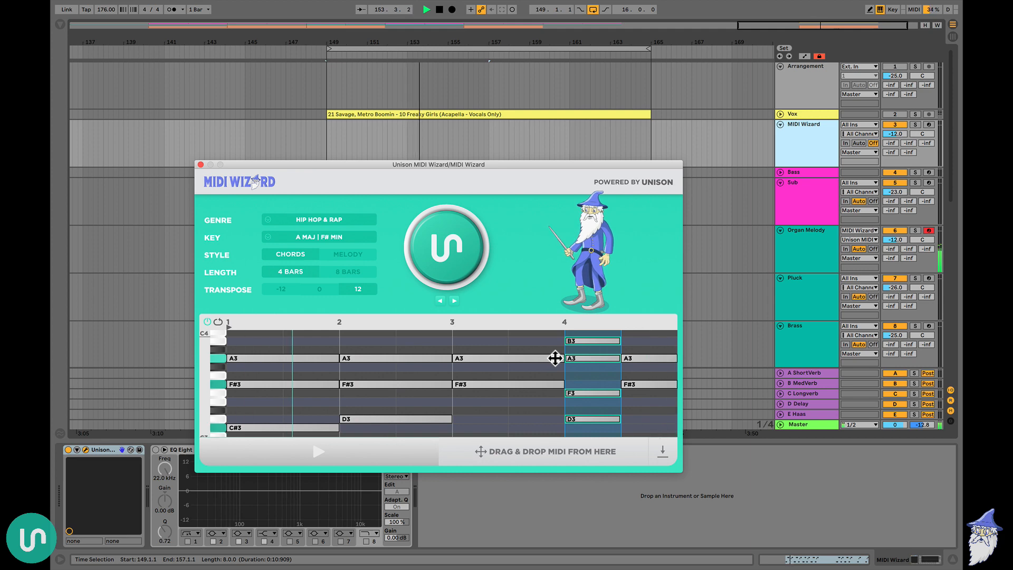
Place the generated chord MIDI on the Organ Melody track at bar 149 and duplicate the clip up to bar 165
left_click_drag(263, 168, 549, 195)
left_click_drag(769, 478, 368, 246)
left_click(486, 191)
key("ctrl+d")
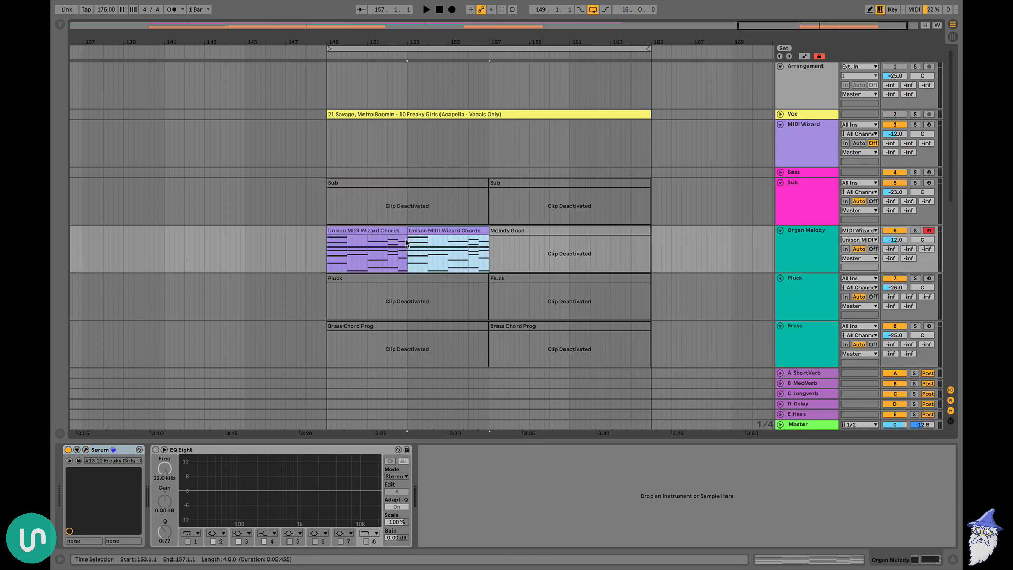
key("ctrl+d")
key("ctrl+d")
left_click(364, 230)
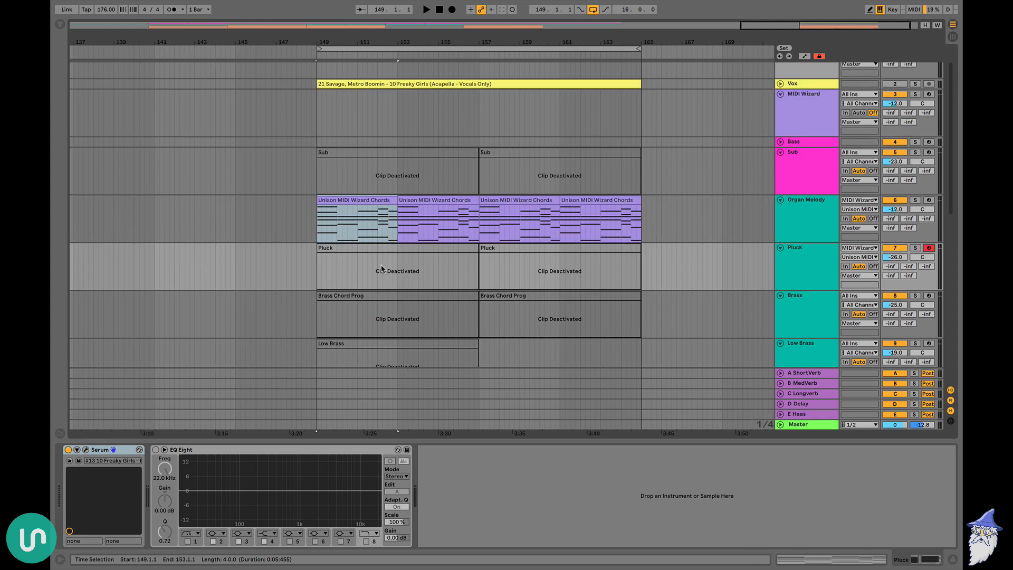
Route MIDI Wizard to the Pluck track, switch its style to Melody, generate a 4-bar melody and play it with the chords
left_click(376, 248)
left_click(805, 118)
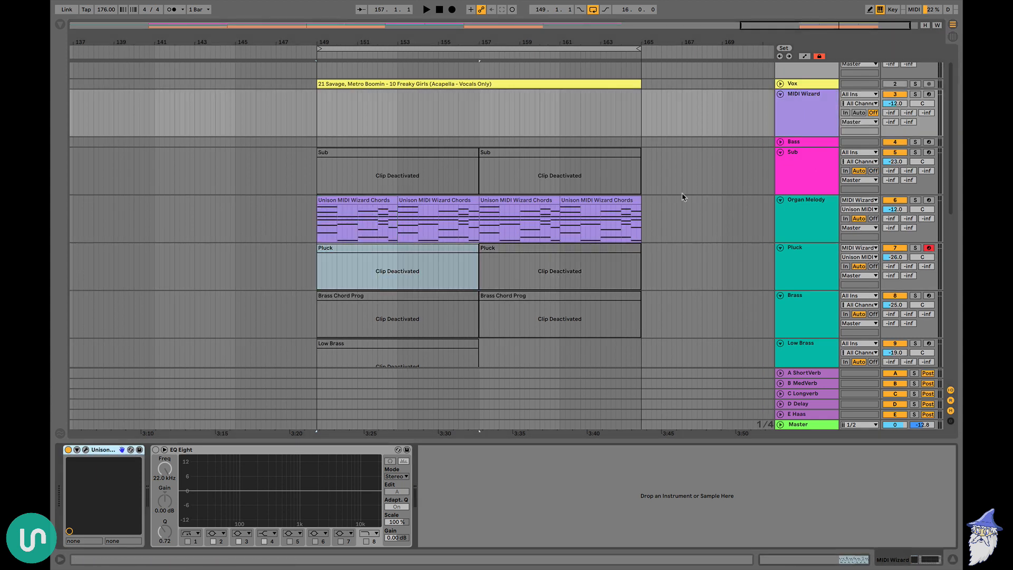
left_click(86, 449)
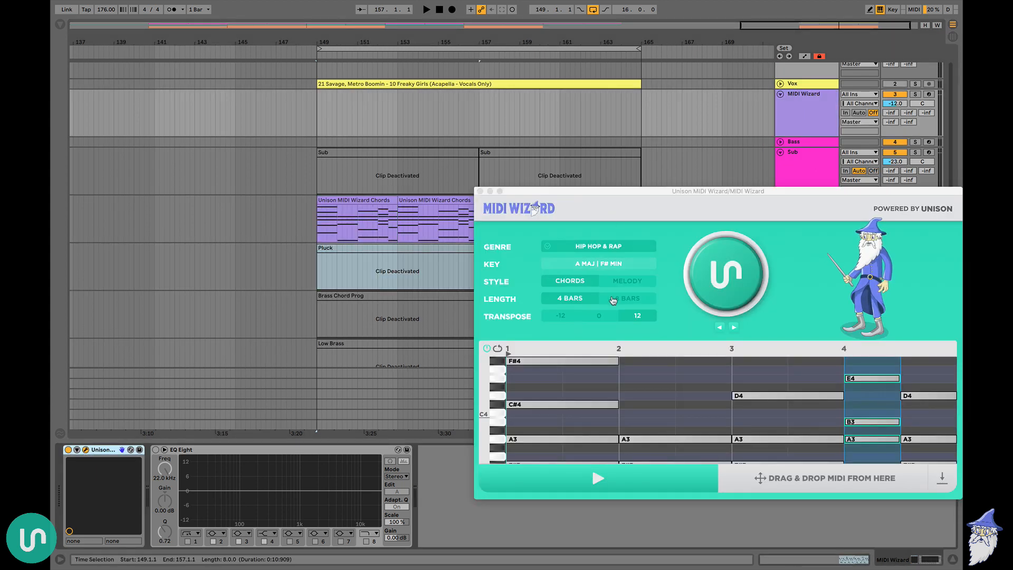
left_click(625, 281)
left_click(738, 274)
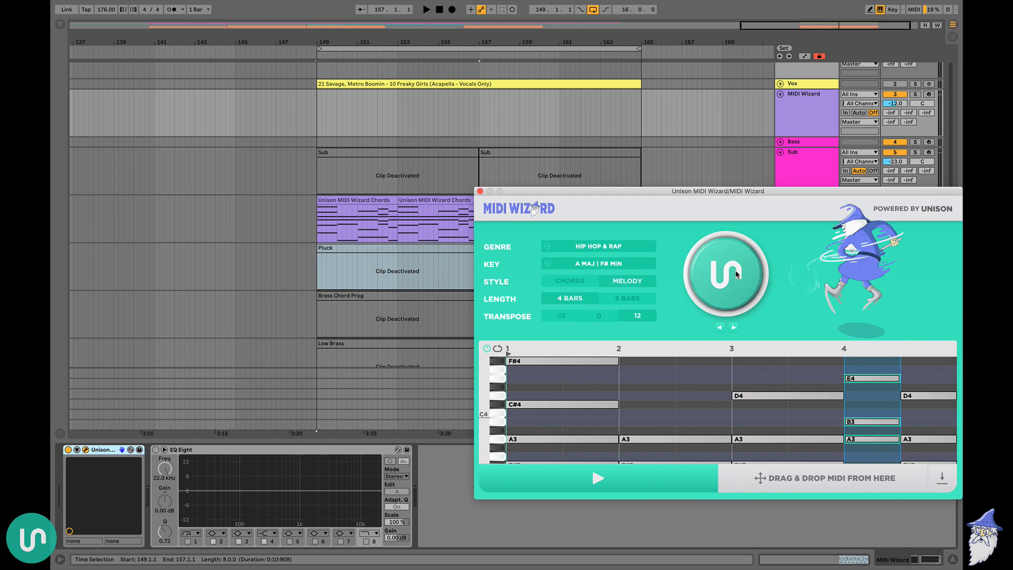
left_click(730, 264)
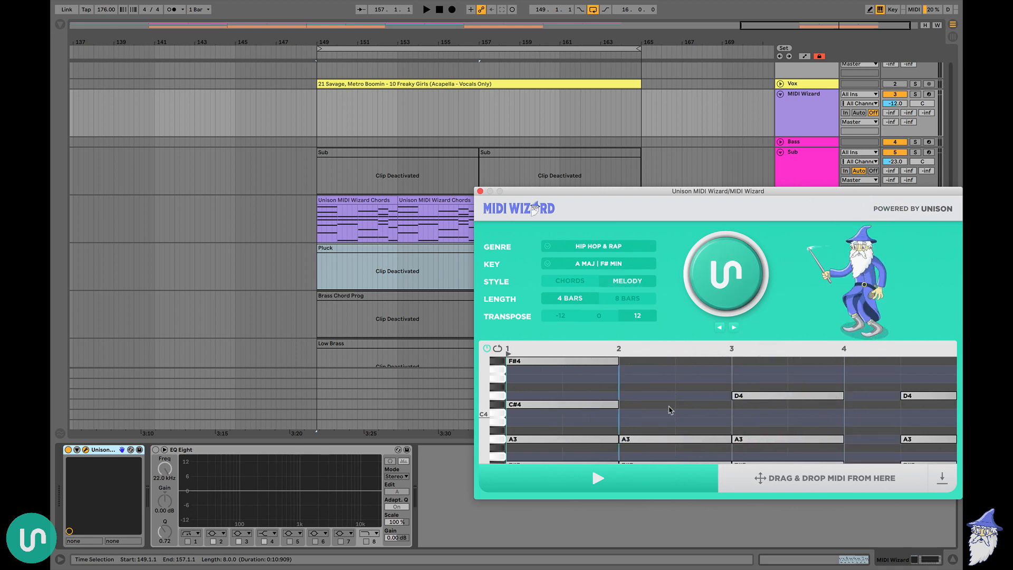
key("space")
scroll(657, 426, "down", 5)
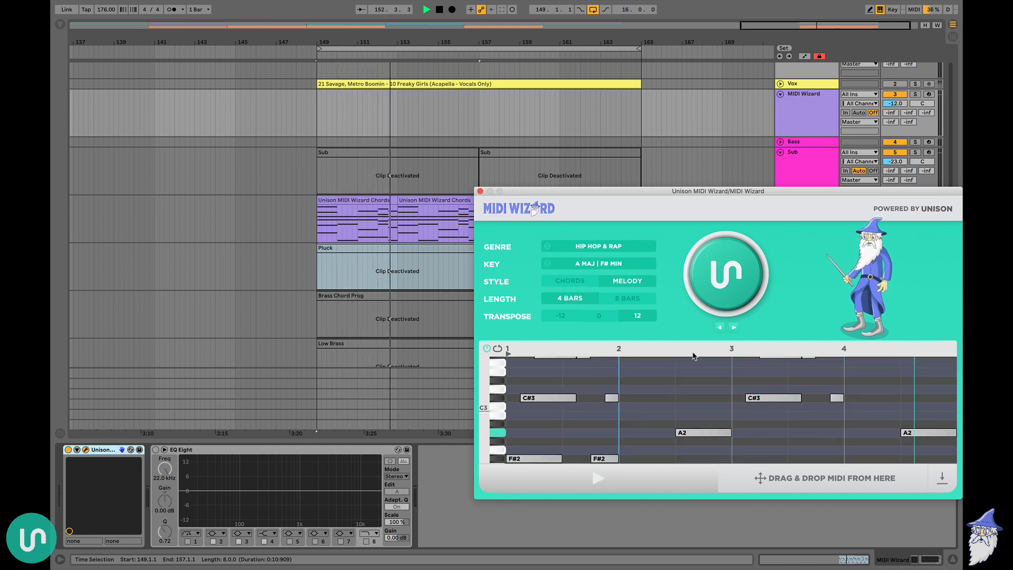
Place the generated melody MIDI on the Pluck track at bar 149 and duplicate the clip up to bar 165
left_click_drag(821, 480, 320, 249)
key("ctrl+d")
key("ctrl+d")
key("ctrl+d")
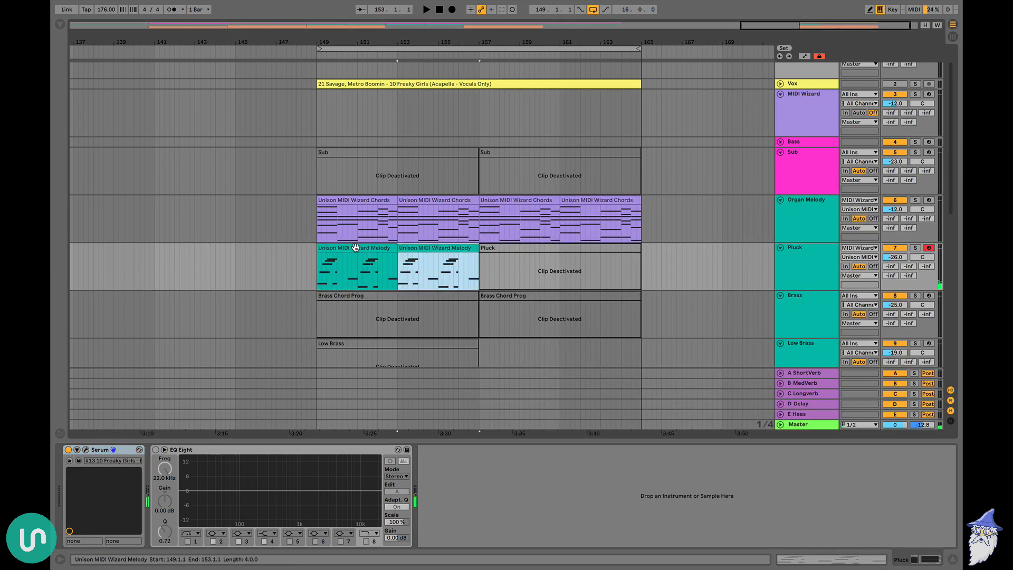
Deactivate the F#2 and E2 notes in the first Pluck melody clip and transpose all its notes up one octave
double_click(358, 248)
scroll(473, 436, "down", 3)
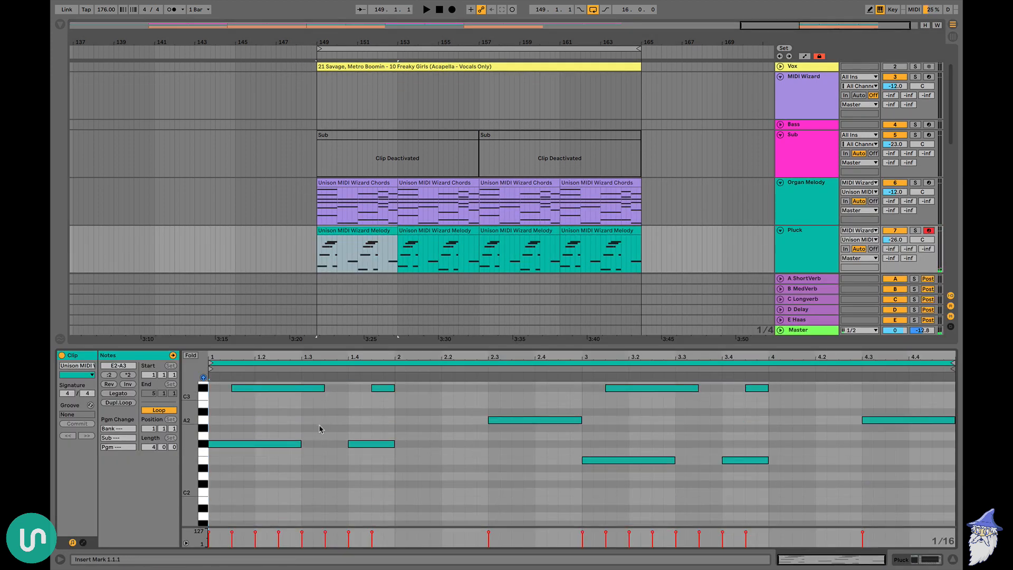
left_click_drag(276, 431, 355, 451)
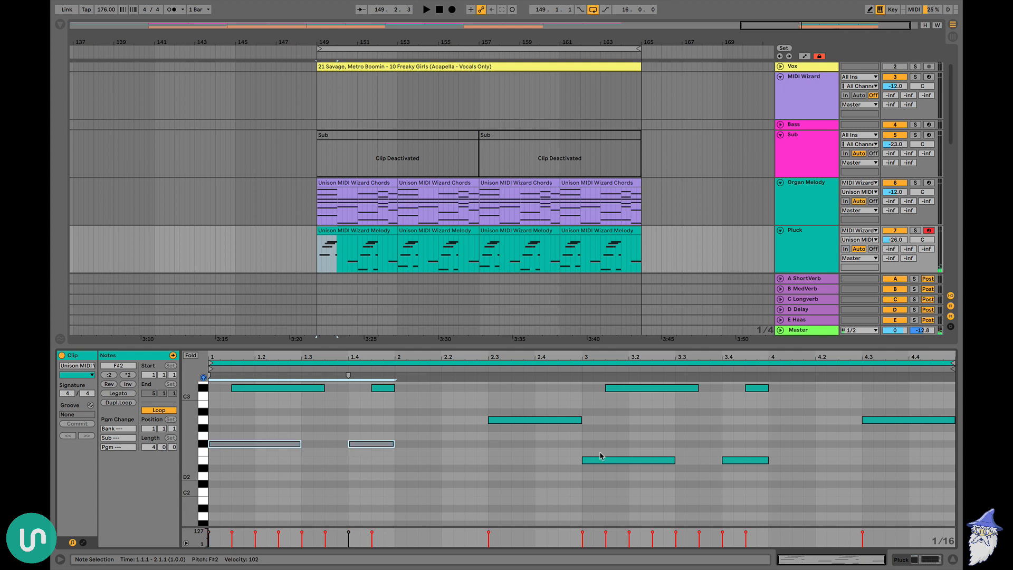
left_click_drag(581, 447, 786, 473)
key("ctrl+a")
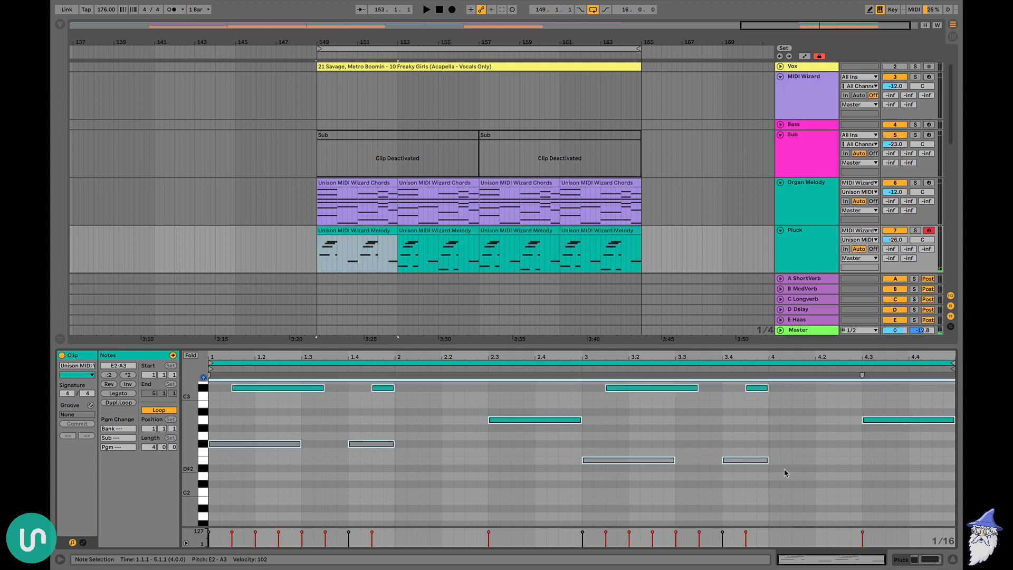
key("shift+Up")
key("ctrl+alt+l")
key("space")
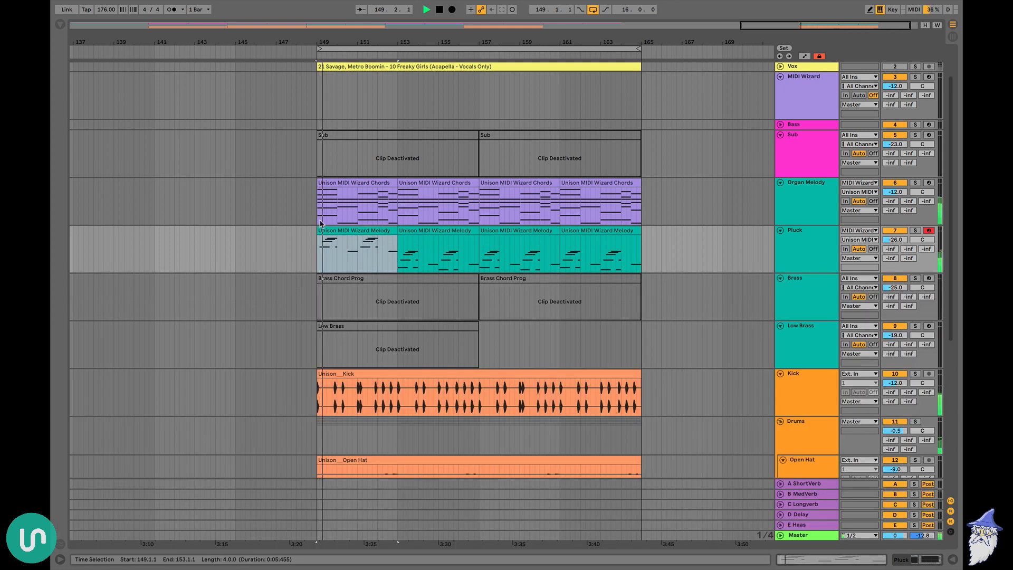
Duplicate the edited melody clip over the remaining Pluck clips up to bar 165 and audition it with the Organ Melody track briefly muted
left_click(345, 230)
key("ctrl+d")
key("ctrl+d")
key("ctrl+d")
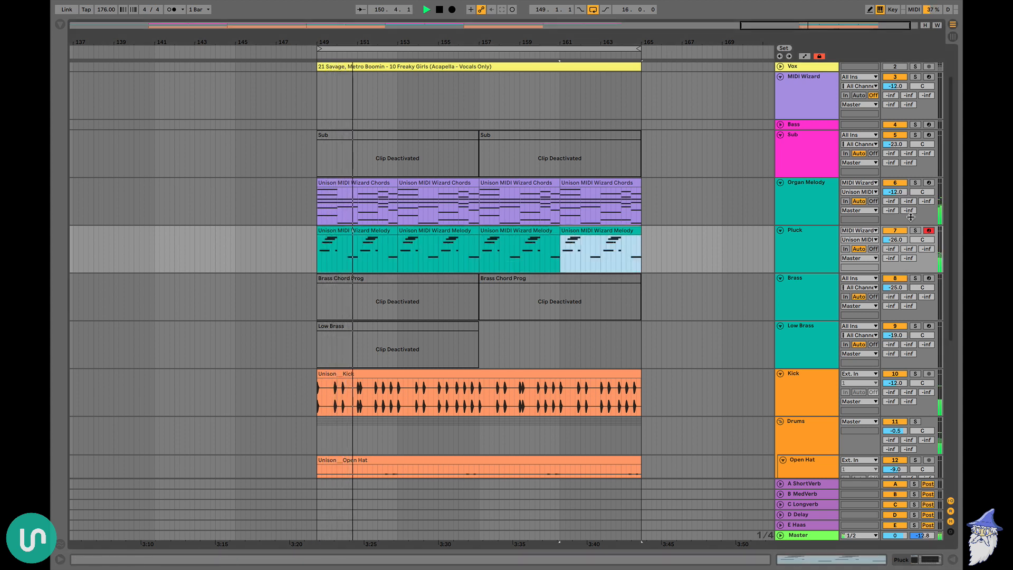
left_click(895, 182)
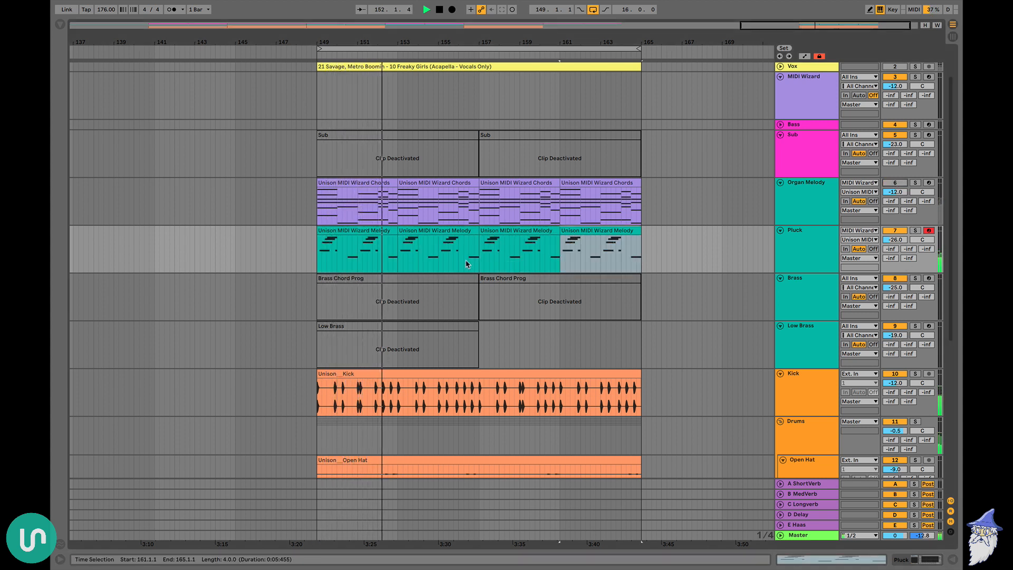
left_click(895, 183)
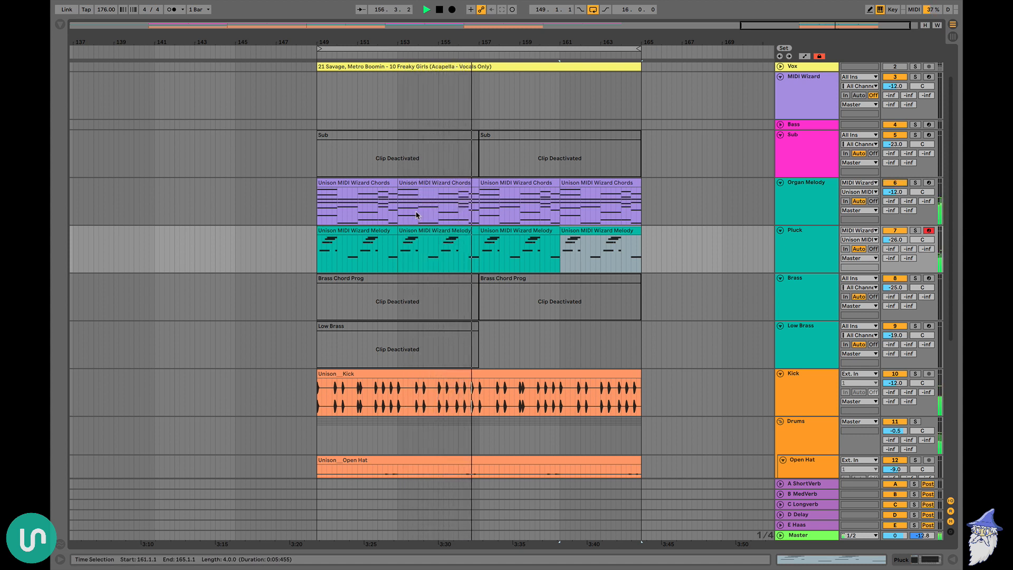
Copy the lowest bass note of every chord in the first Organ Melody chord clip
double_click(367, 188)
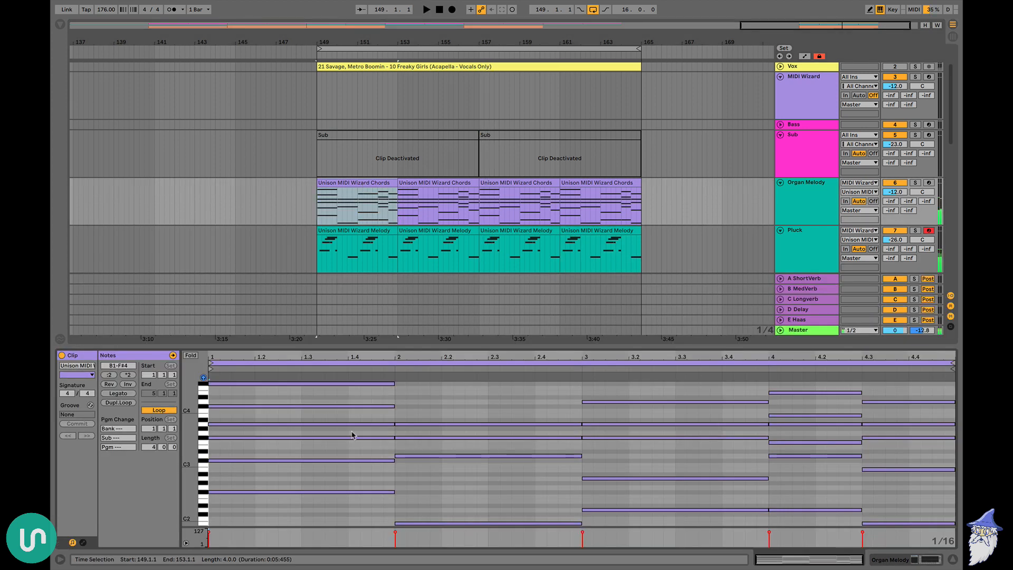
scroll(331, 506, "down", 3)
left_click(347, 456)
left_click_drag(347, 456, 540, 525)
left_click_drag(708, 458, 914, 502)
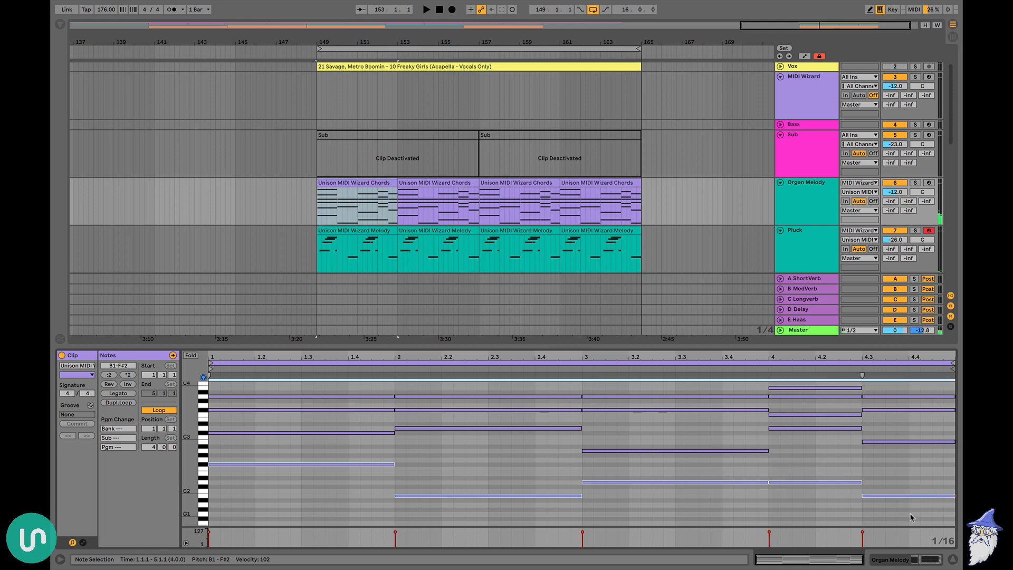
key("ctrl+alt+l")
Activate the first Sub clip and replace all its notes with the copied chord bass notes
left_click(340, 136)
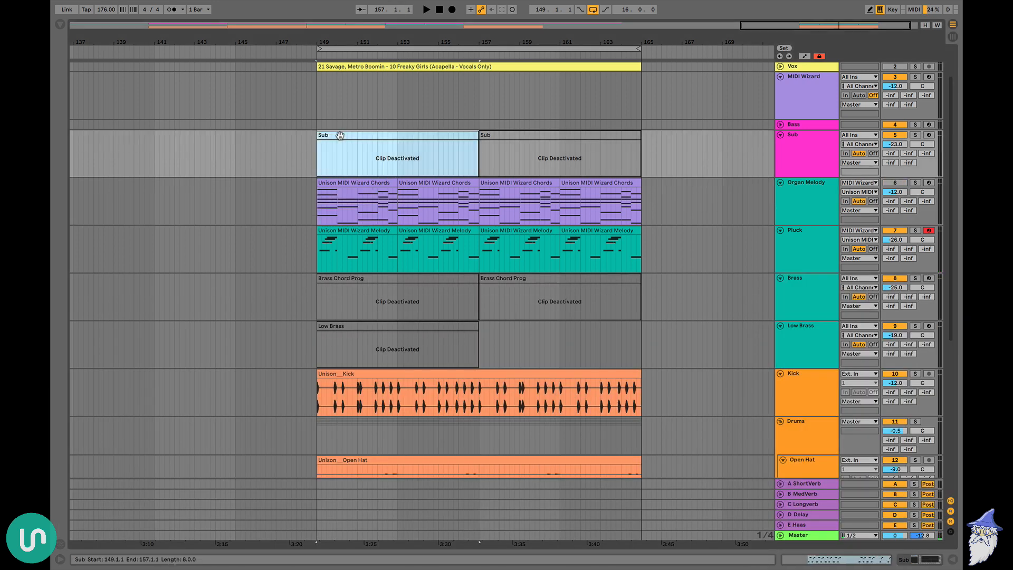
key("0")
double_click(340, 136)
key("ctrl+a")
key("Delete")
key("ctrl+v")
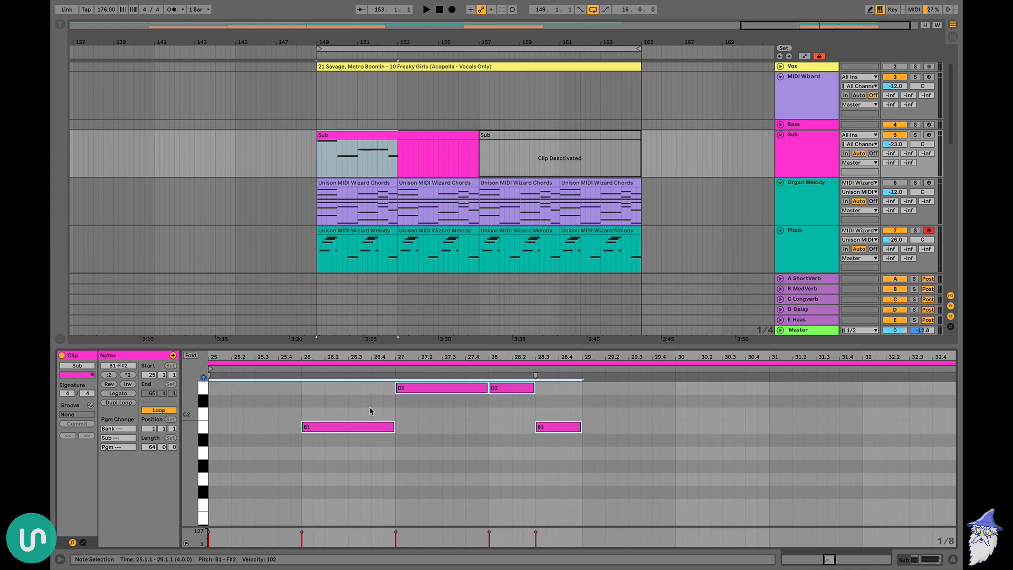
Transpose the pasted sub notes down one octave, and raise the two B0 notes by an octave
key("shift+Down")
key("space")
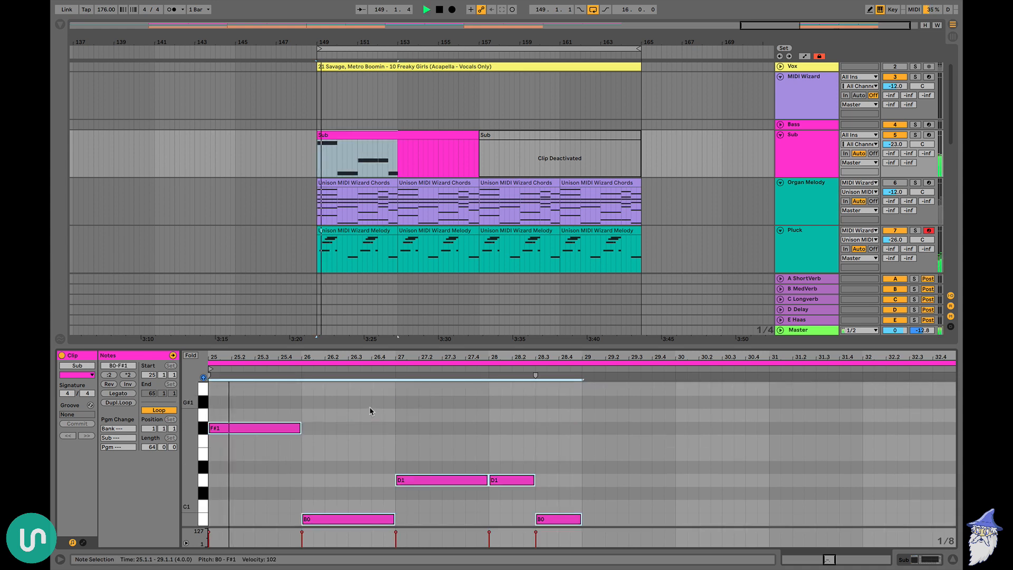
left_click(339, 502)
left_click(340, 520)
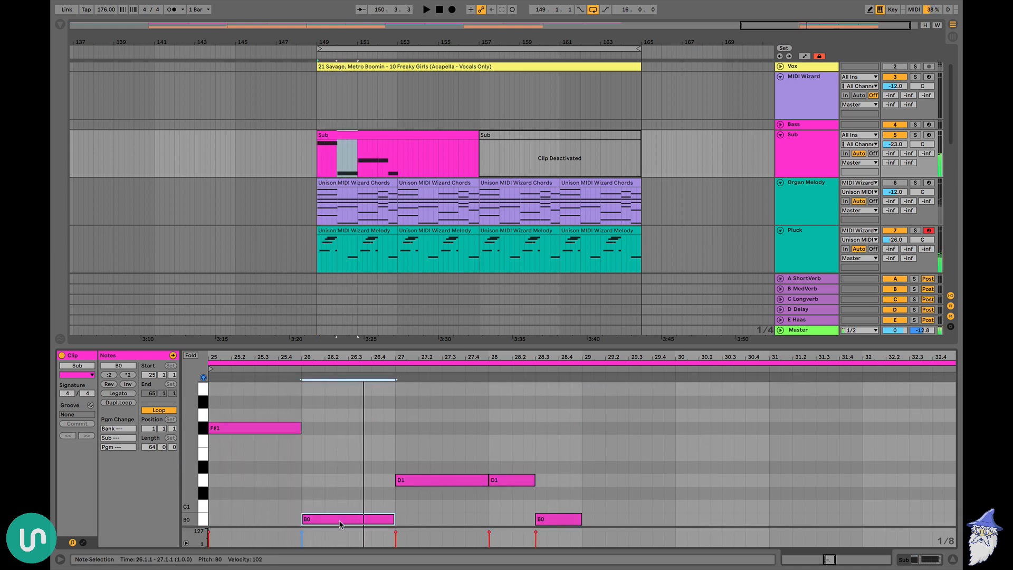
key("shift+Up")
scroll(528, 471, "down", 2)
left_click(585, 510)
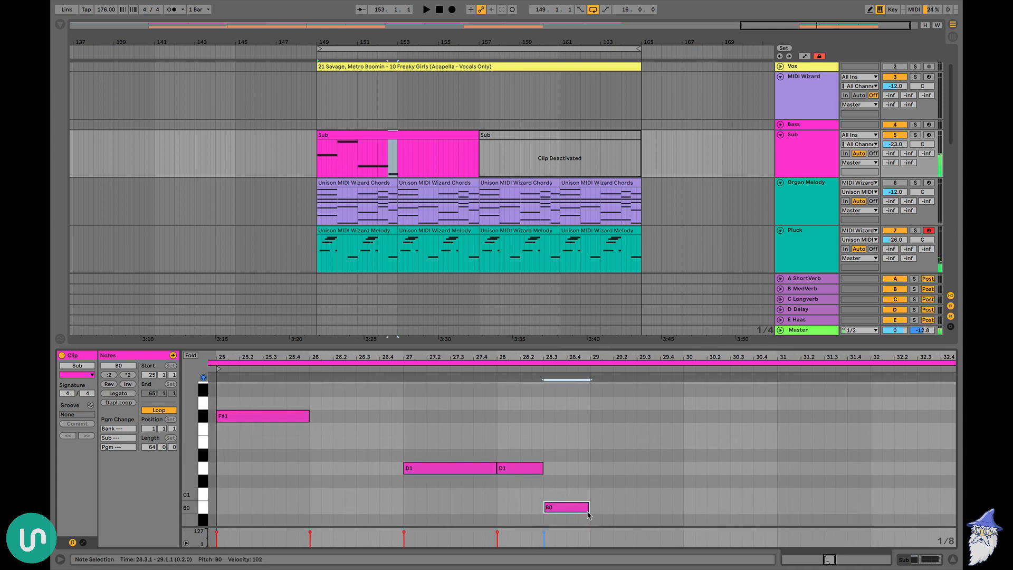
key("shift+Up")
key("ctrl+alt+l")
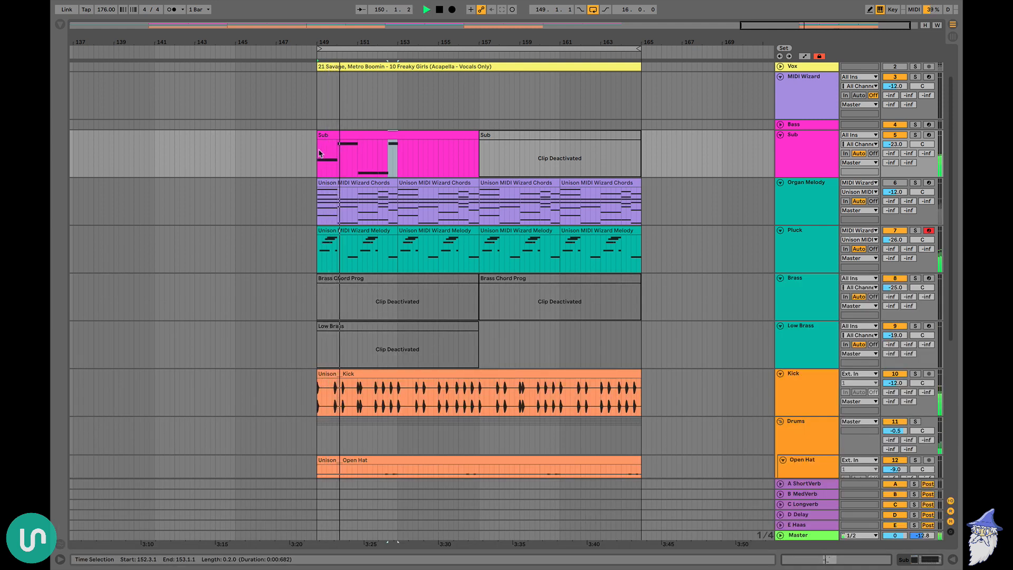
Duplicate the first four bars of the Sub track, starting at bar 149, until they fill up to bar 165
left_click_drag(324, 153, 403, 153)
key("ctrl+d")
key("ctrl+d")
key("ctrl+d")
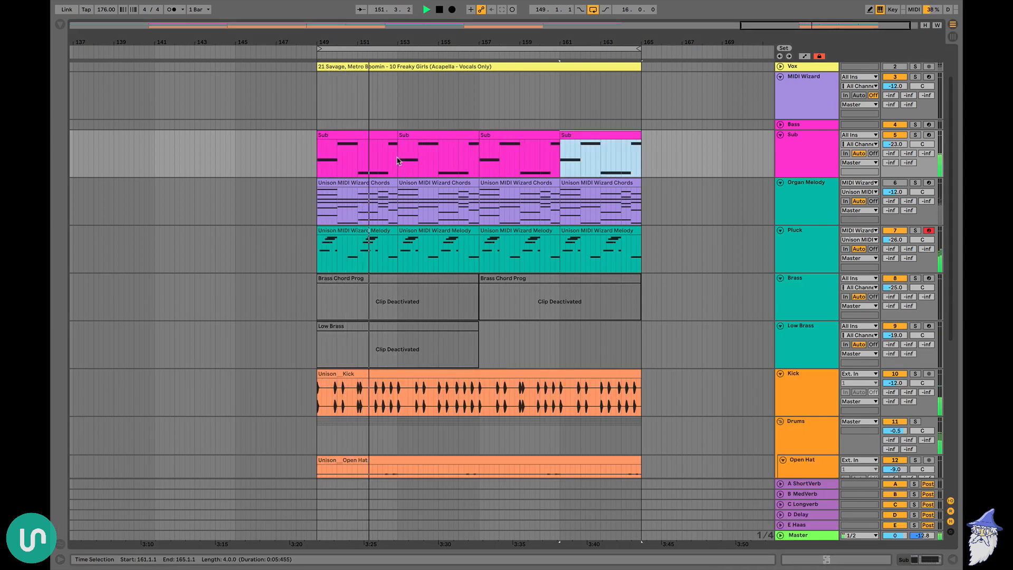
Unmute the Organ Melody track and lower its volume to -15 dB while the loop plays
left_click(895, 183)
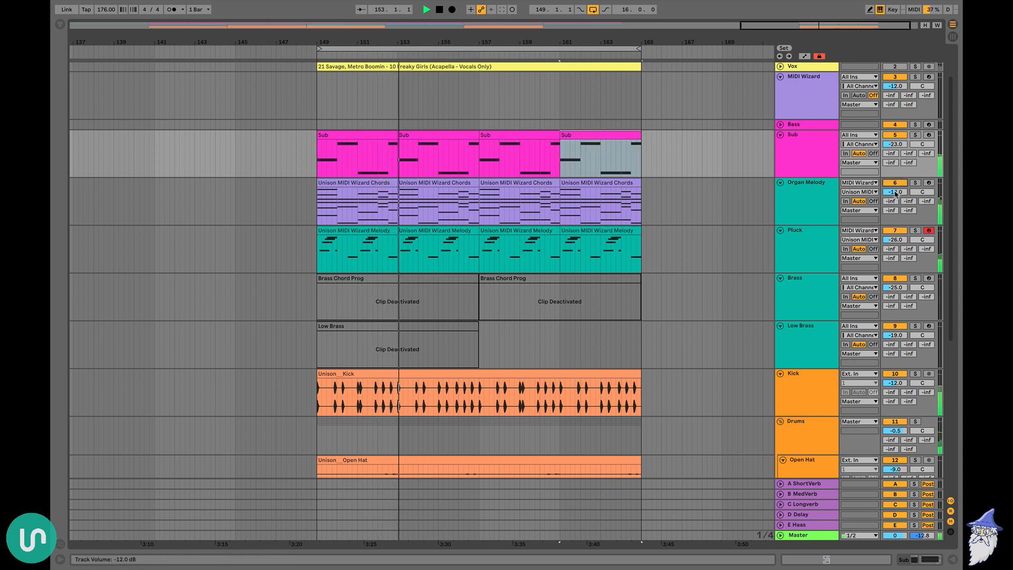
left_click_drag(896, 193, 896, 200)
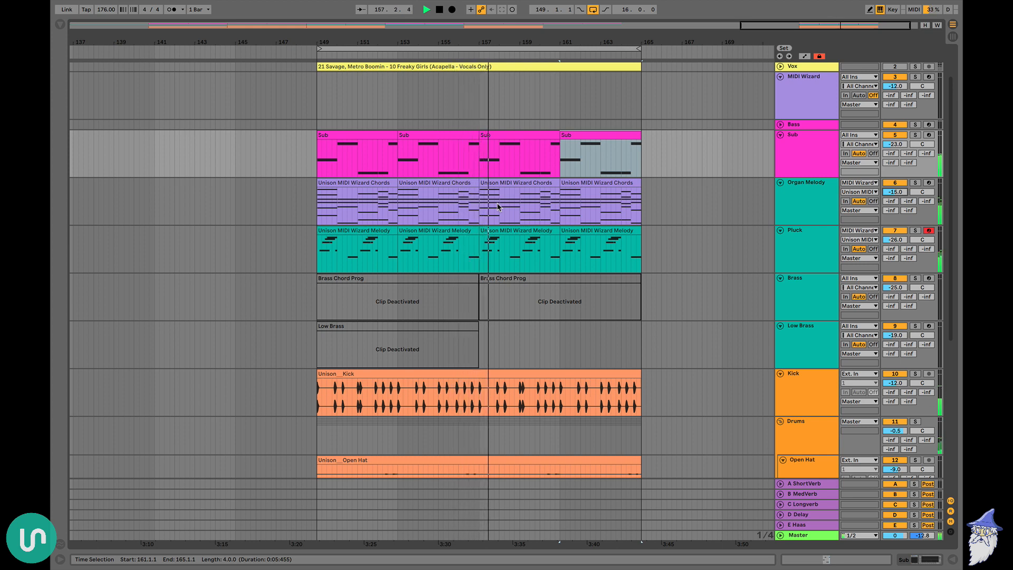
key("space")
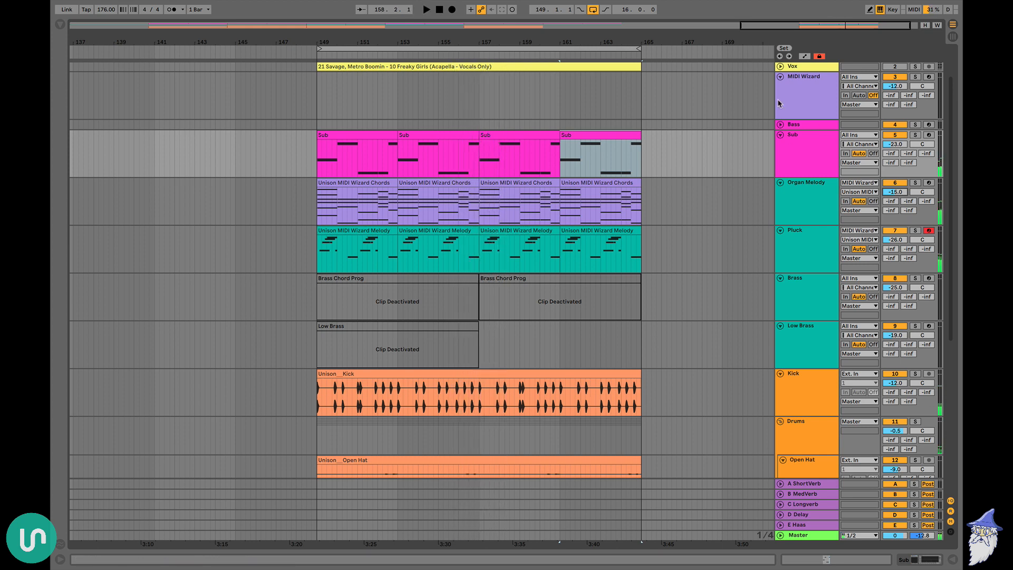
double_click(812, 98)
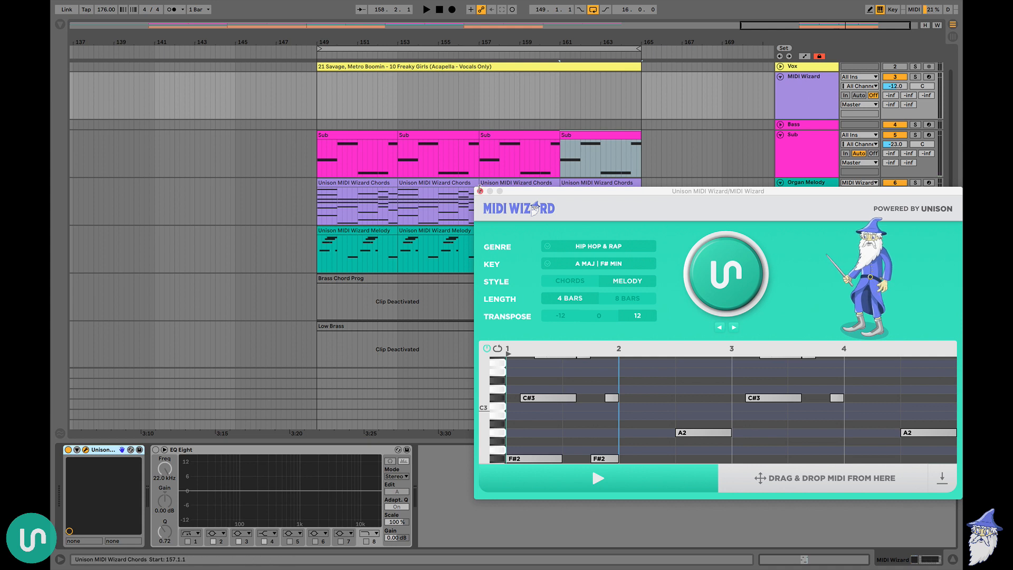
left_click(481, 192)
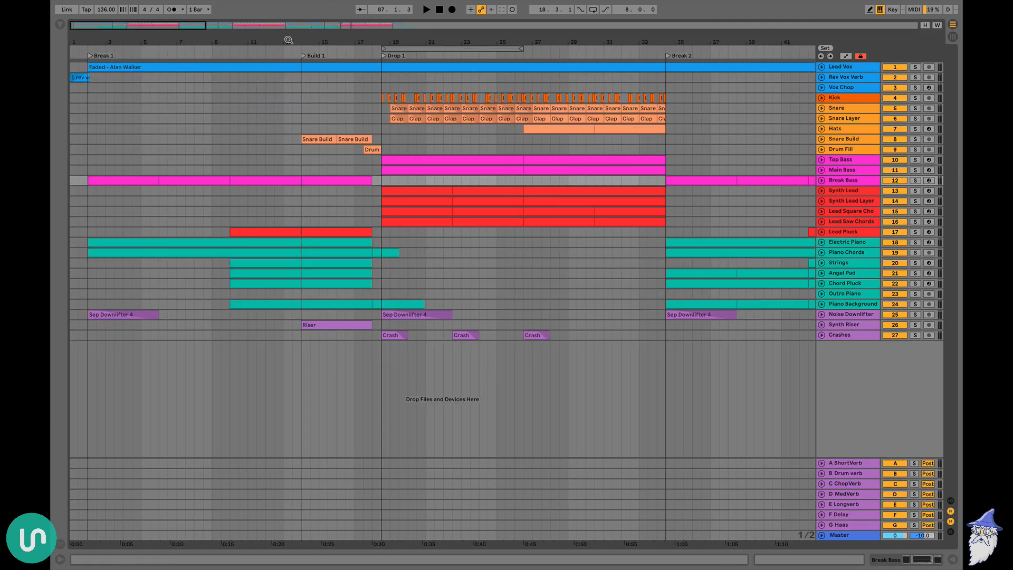
Examine the section layout of the Faded arrangement, covering its breaks, builds, drops, bridge and outro across all tracks
left_click_drag(289, 40, 289, 5)
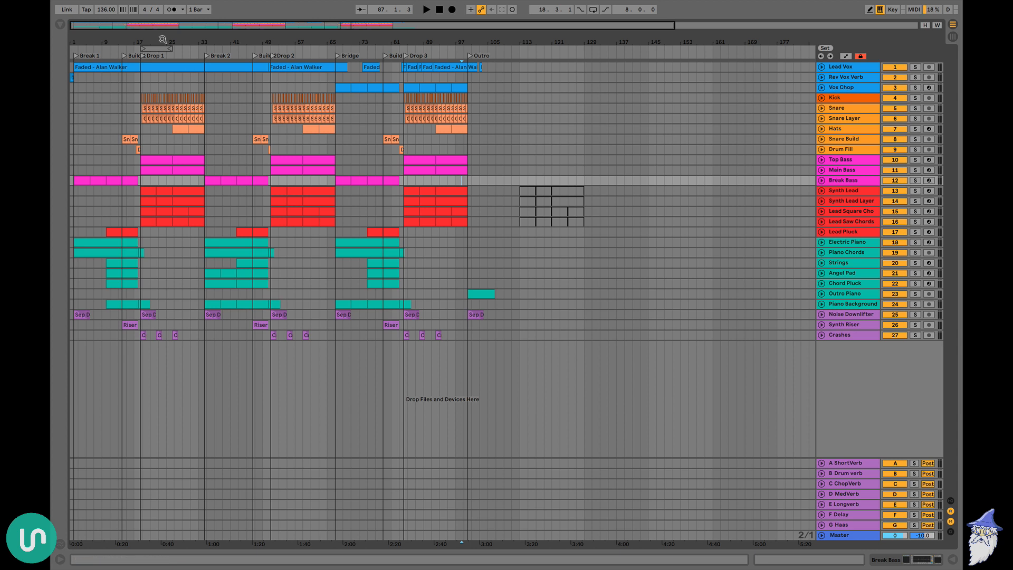
left_click_drag(163, 39, 163, 66)
scroll(207, 149, "left", 3)
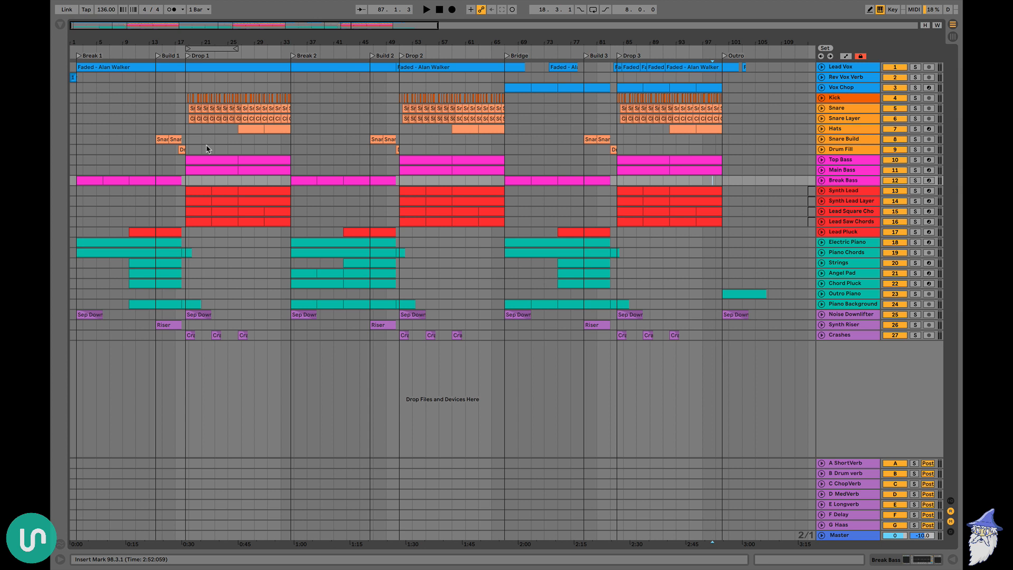
scroll(98, 84, "up", 5, "ctrl")
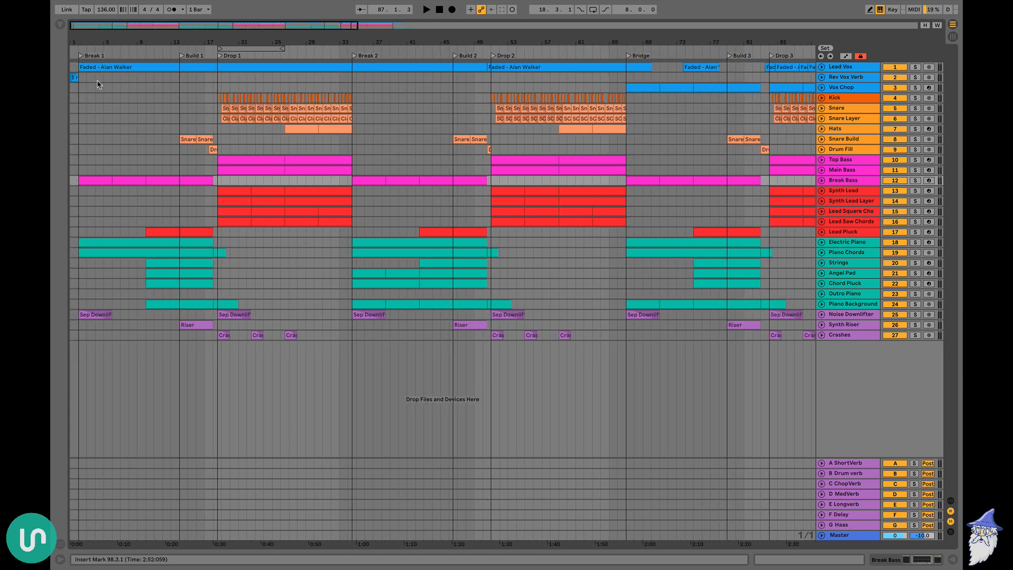
left_click_drag(80, 78, 495, 78)
scroll(356, 75, "right", 5)
scroll(477, 82, "left", 5)
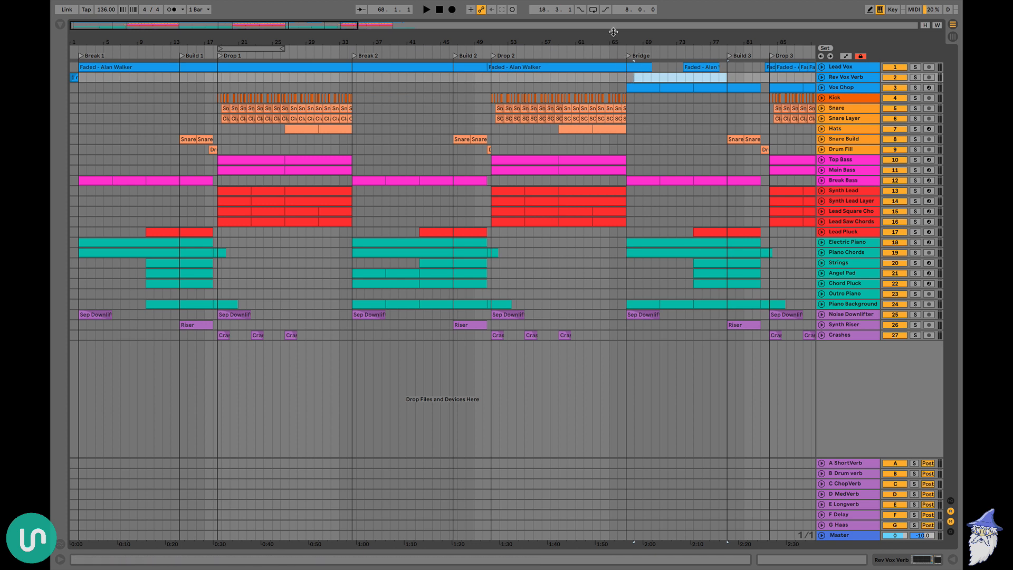
Unfold the Electric Piano and Lead Vox tracks to show the Break 1 clip contents
left_click_drag(613, 32, 440, 41)
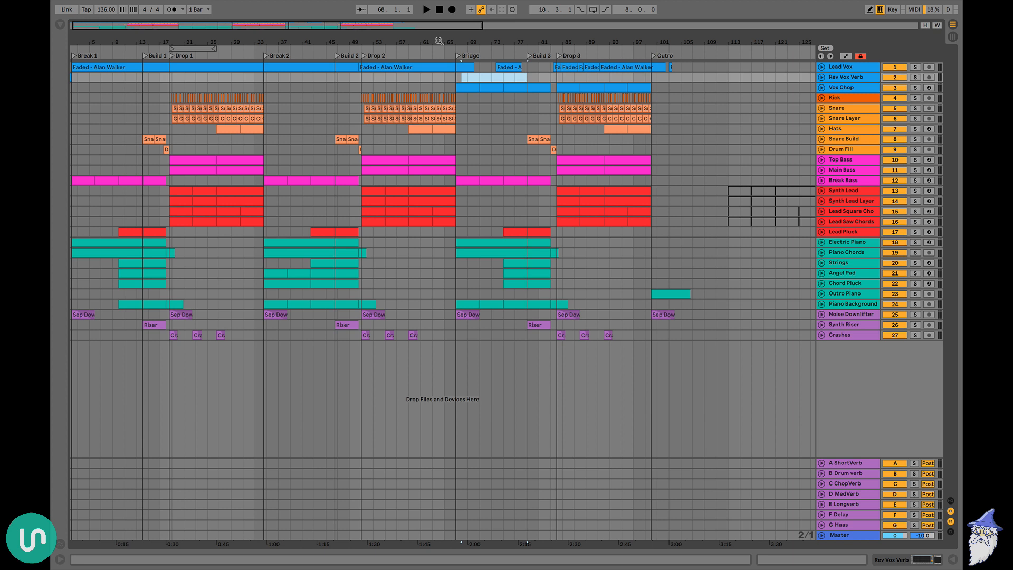
left_click(422, 78)
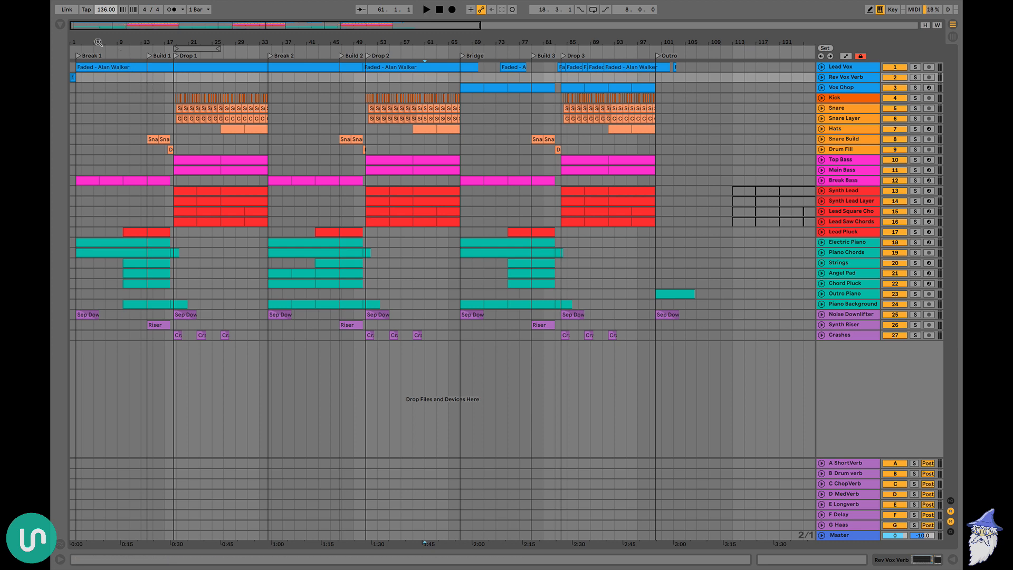
mouse_move(130, 41)
left_mouse_down()
mouse_move(129, 61)
mouse_move(125, 27)
left_mouse_up()
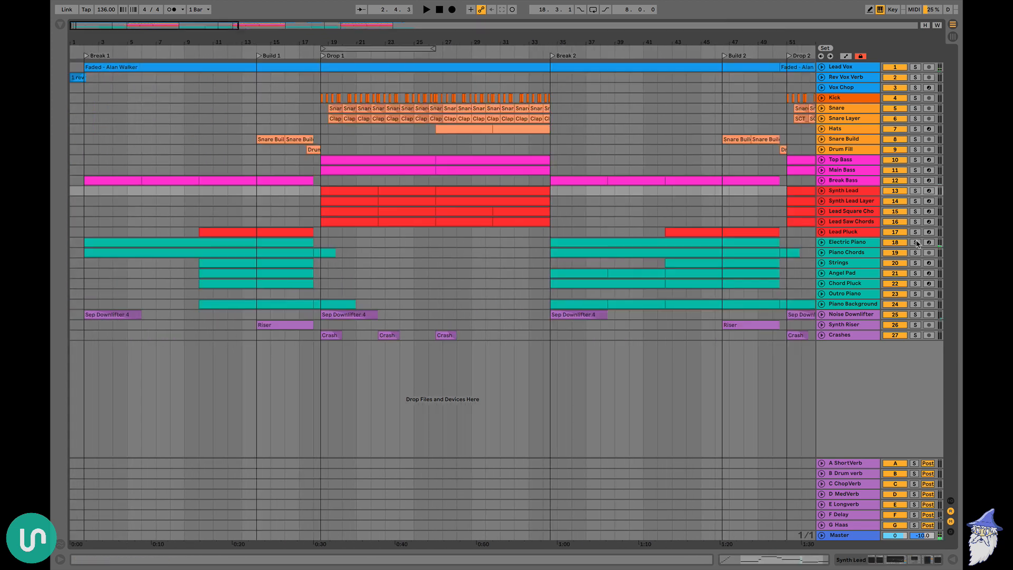
left_click(821, 242)
left_click(821, 66)
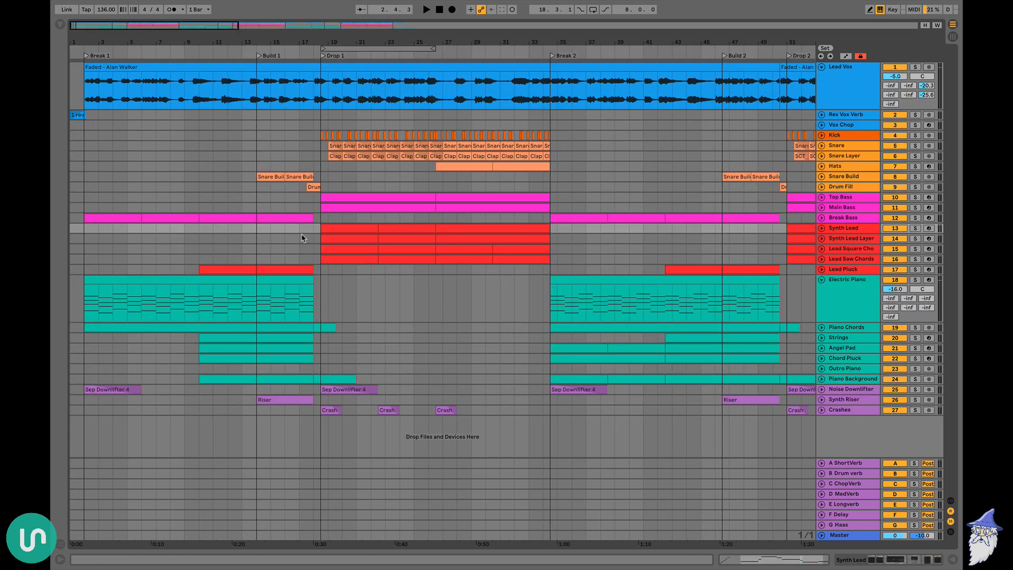
Play the Break 1 section with the Electric Piano clip selected, and fold that track again after stopping
left_click(103, 285)
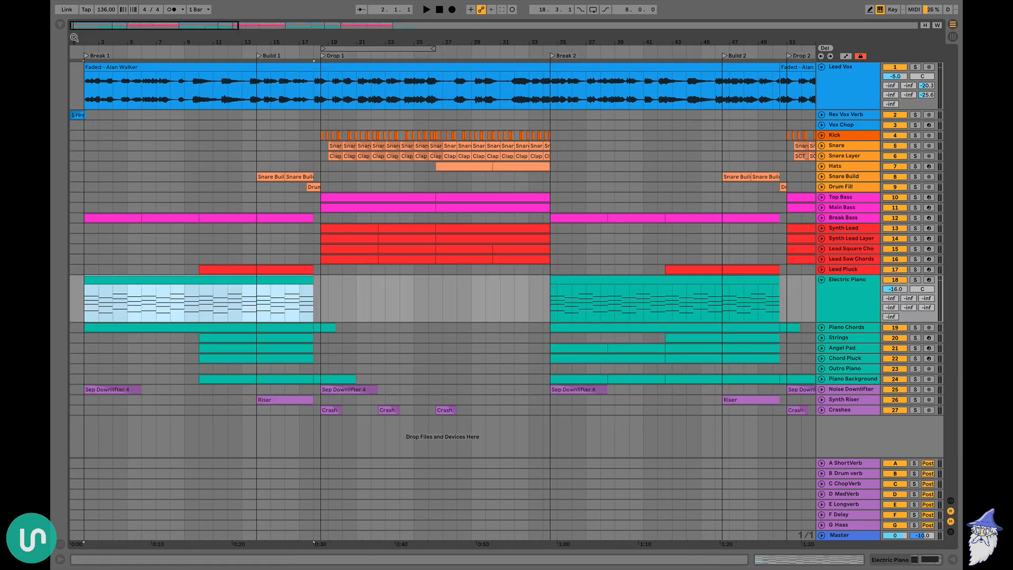
left_click_drag(71, 33, 71, 38)
key("space")
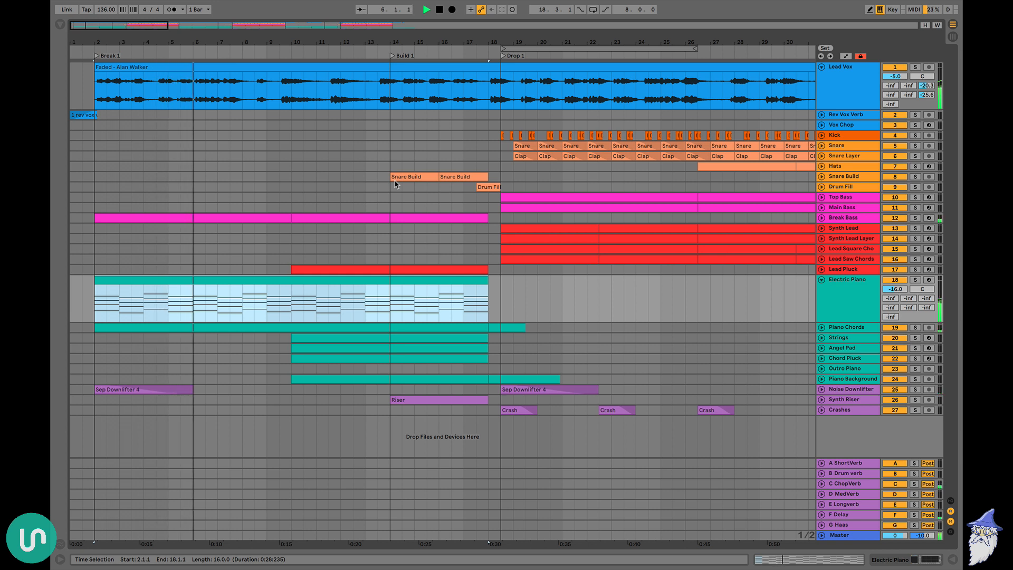
key("space")
left_click(822, 280)
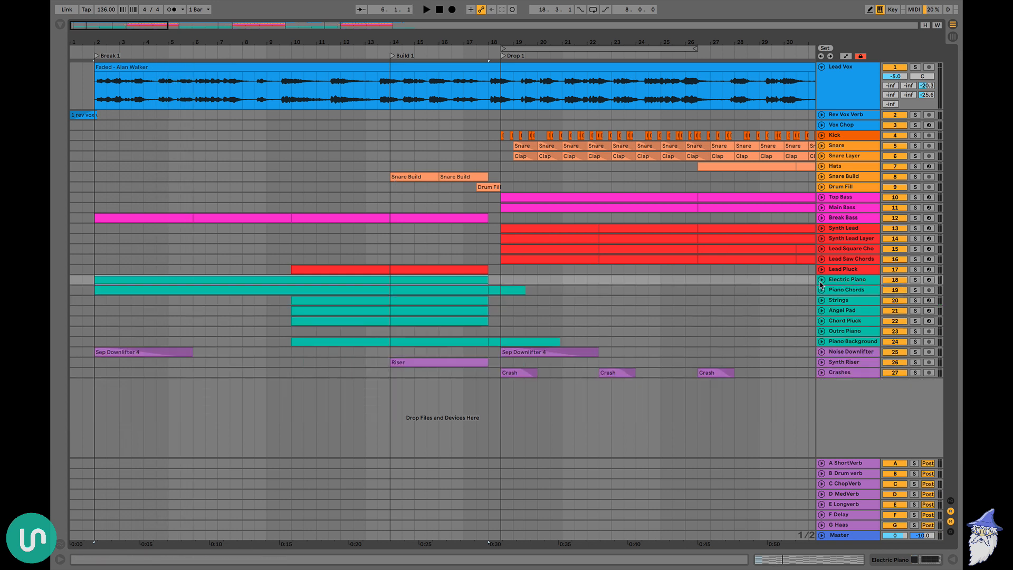
Loop the whole Drop 1 section, from 18.3.1 to 34.3.1
scroll(606, 328, "right", 10)
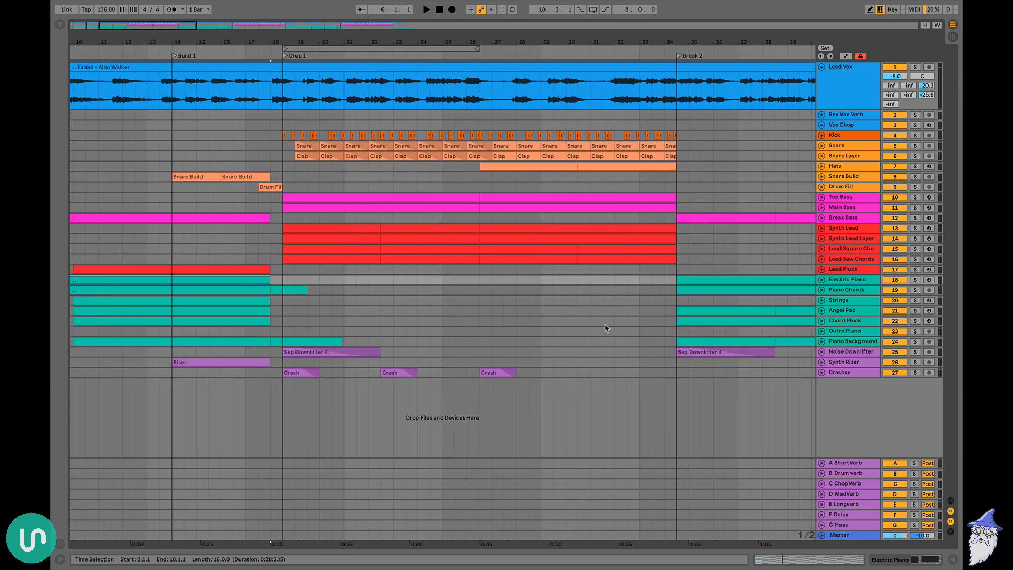
left_click_drag(293, 270, 681, 274)
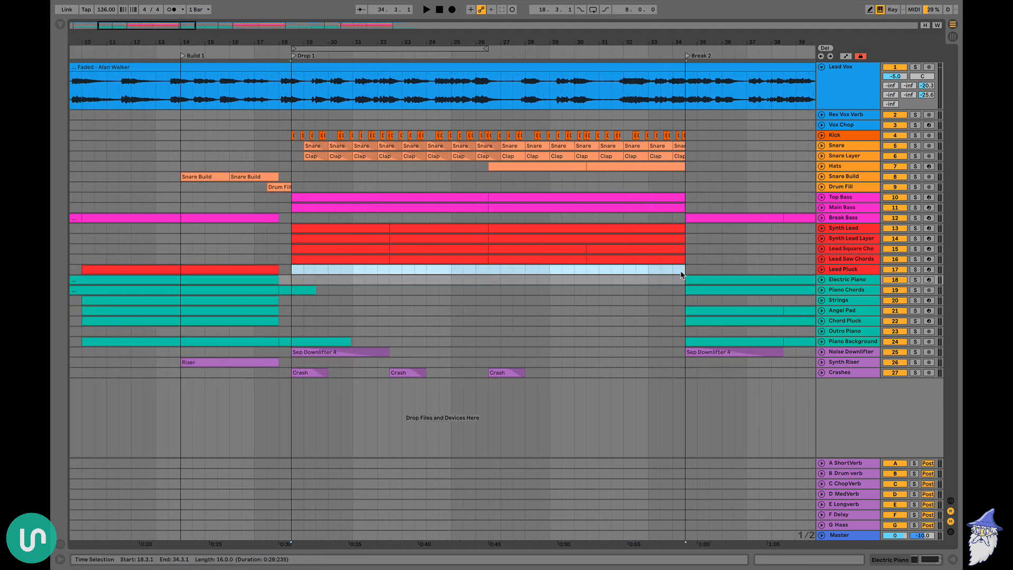
key("ctrl+l")
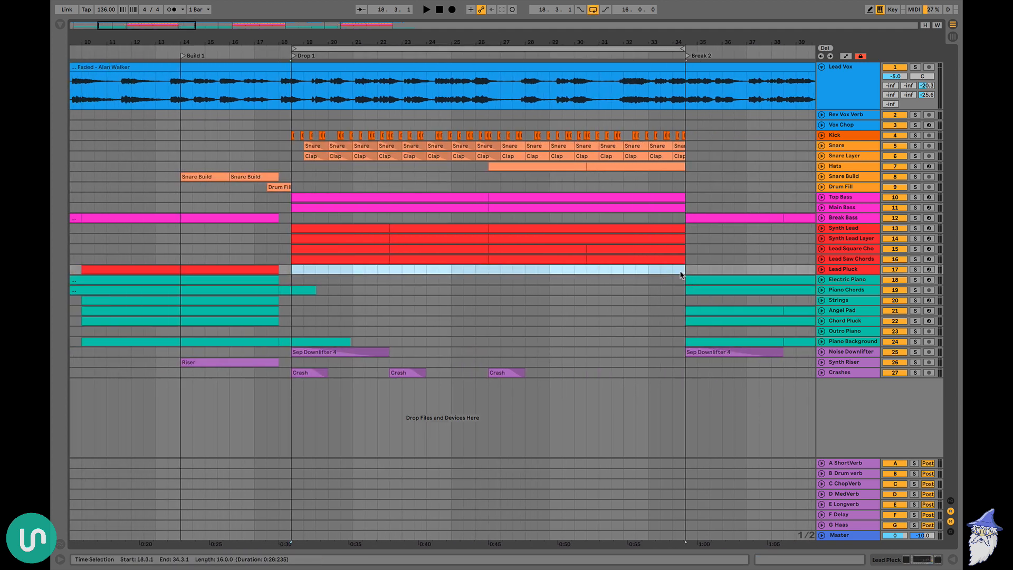
Unfold the red lead tracks, solo Lead Square Chords and Lead Saw Chords, and listen to the start of Drop 1
left_click(822, 270)
left_click(917, 208)
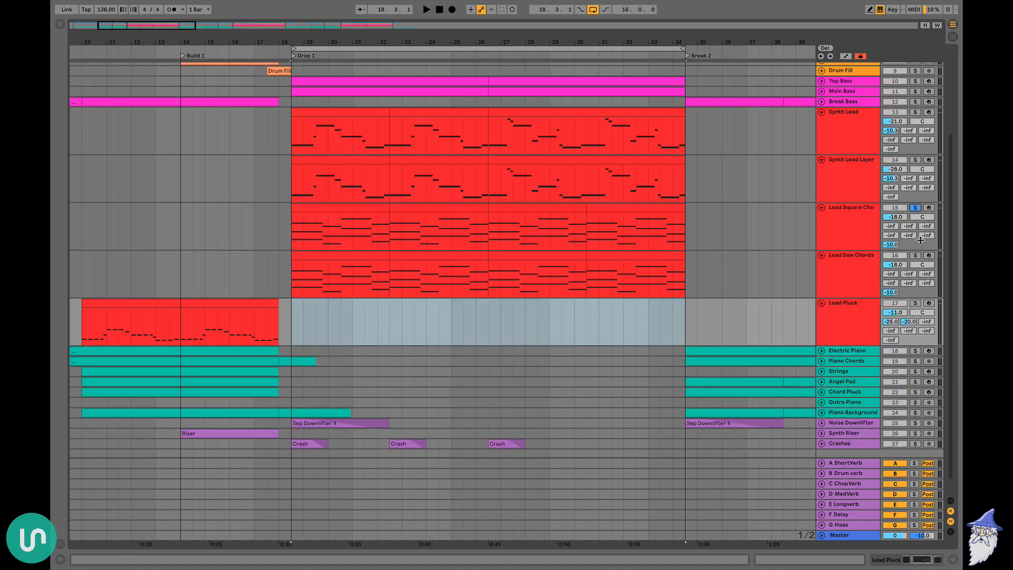
left_click(915, 256, "super")
key("space")
scroll(536, 245, "up", 2)
scroll(535, 243, "right", 2)
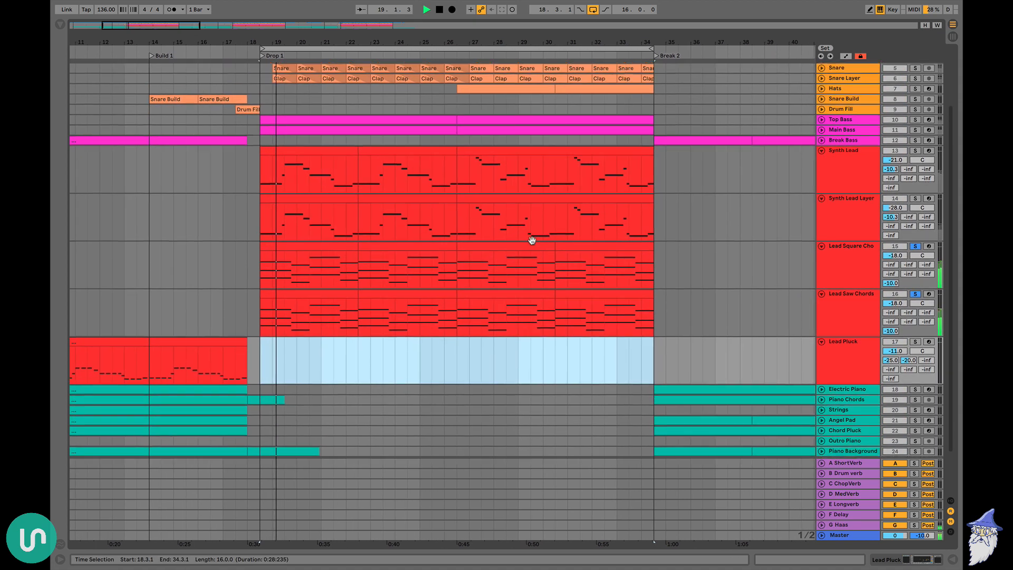
scroll(533, 243, "down", 1)
scroll(533, 244, "up", 2)
scroll(533, 244, "right", 1)
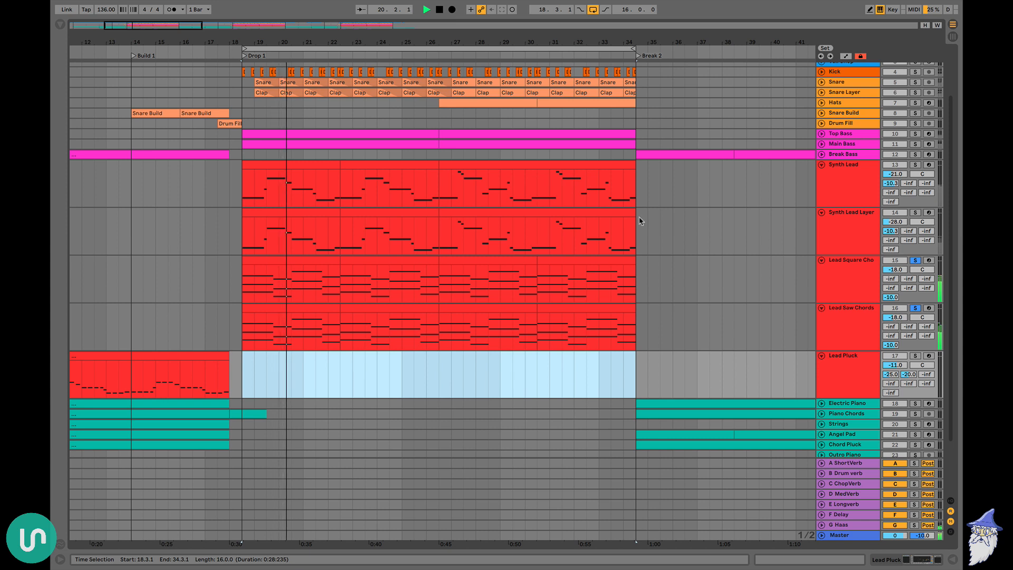
key("space")
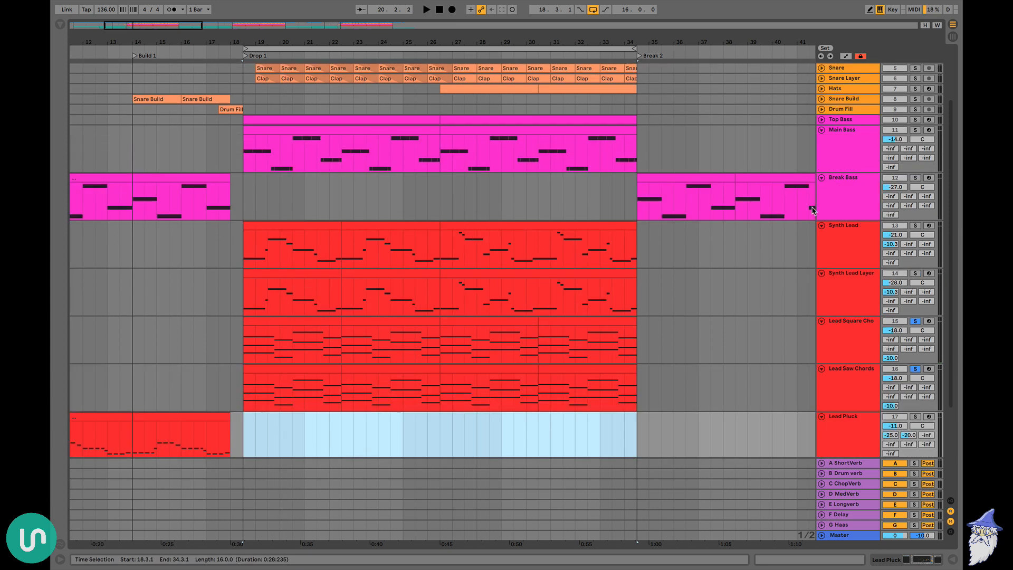
Add Main Bass and Break Bass to the soloed tracks and listen to the start of Drop 1
left_click(914, 131)
left_click(915, 178)
key("space")
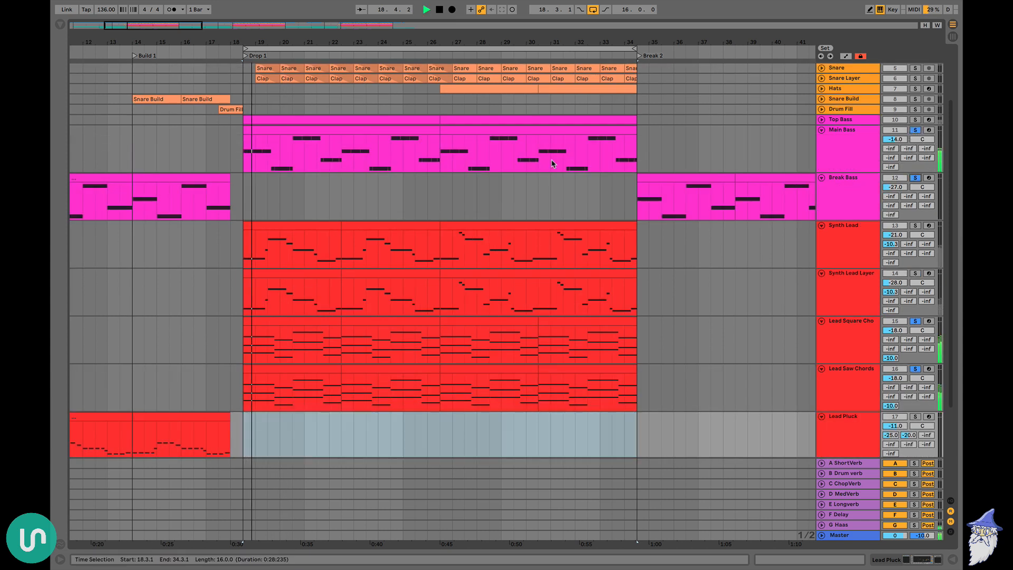
scroll(550, 164, "down", 1)
scroll(553, 164, "right", 1)
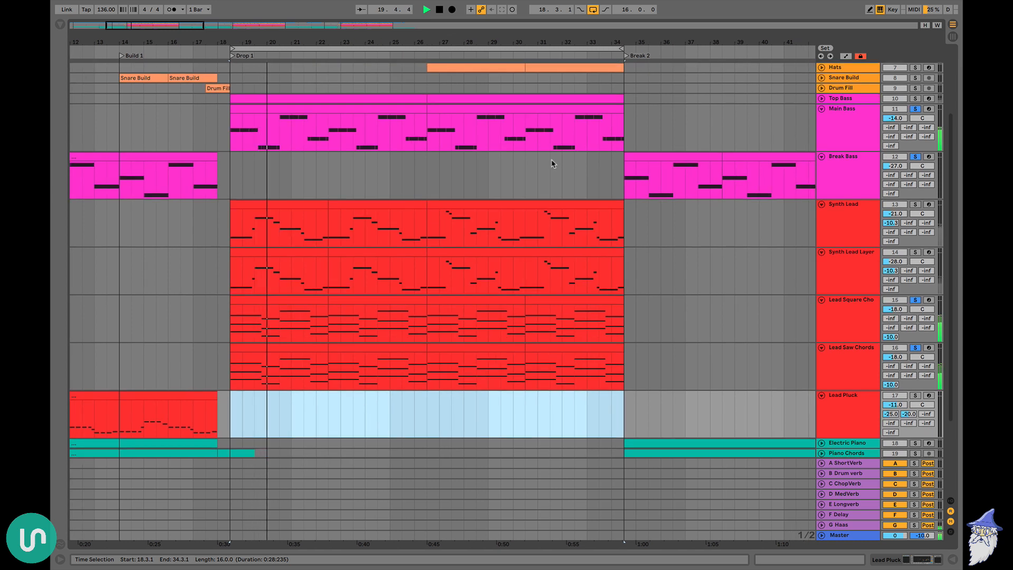
key("space")
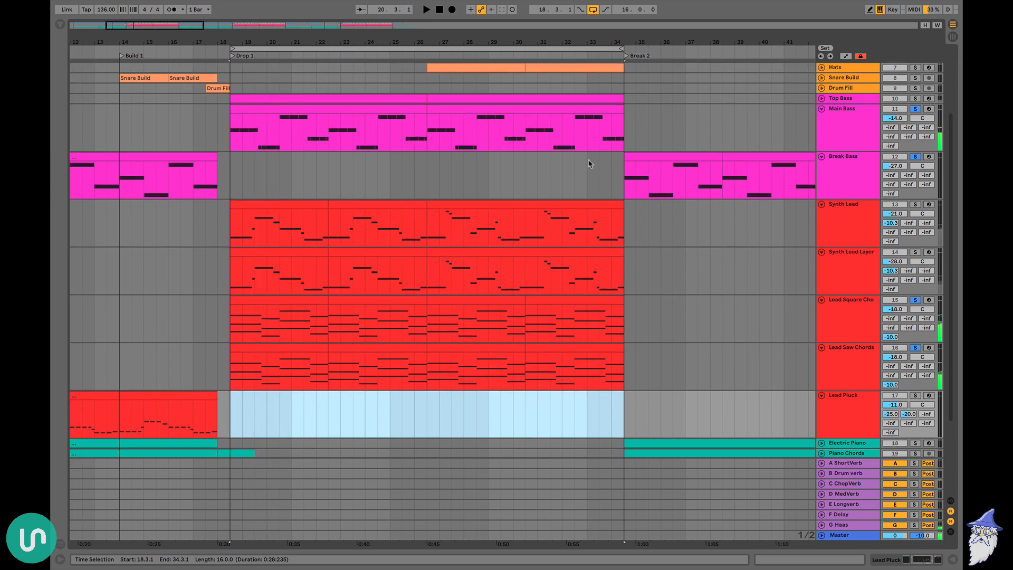
Add Synth Lead and Synth Lead Layer to the soloed tracks and listen to the start of Drop 1
left_click(915, 251)
scroll(536, 253, "down", 5)
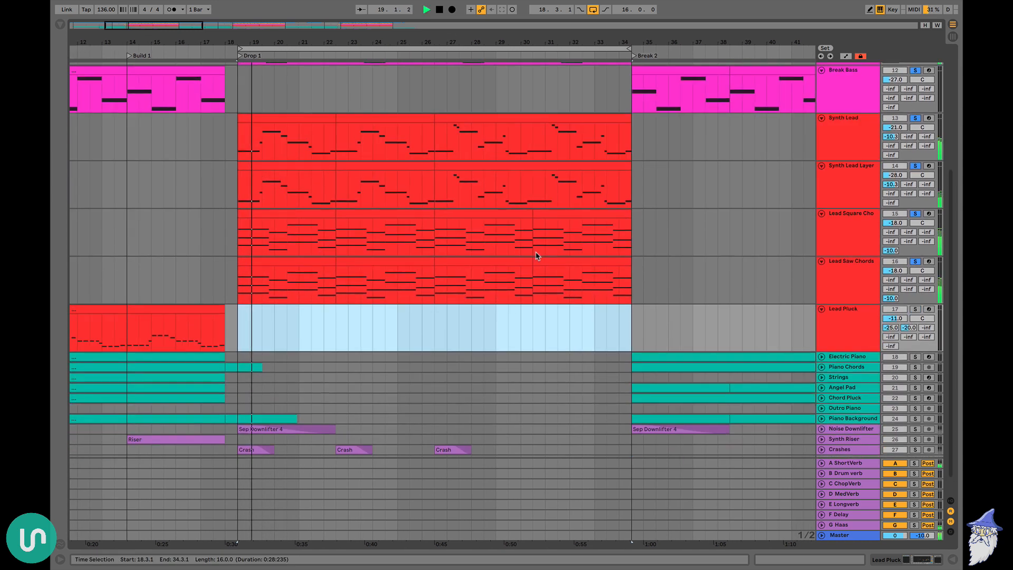
scroll(536, 256, "up", 8)
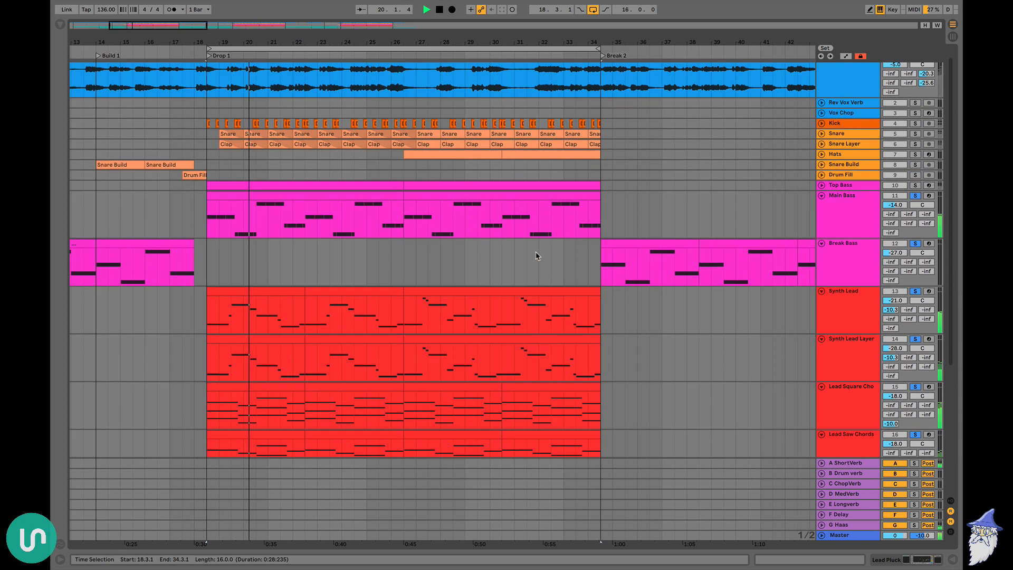
key("space")
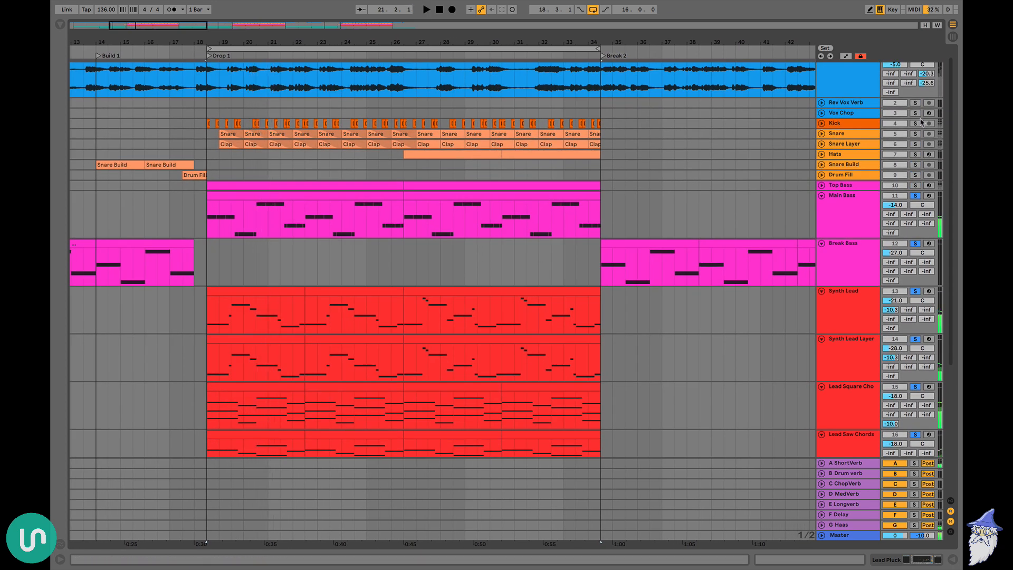
Solo Kick, Snare, Snare Layer and Hats as well, and listen to the drop, including where the hats enter
left_click(916, 145)
key("space")
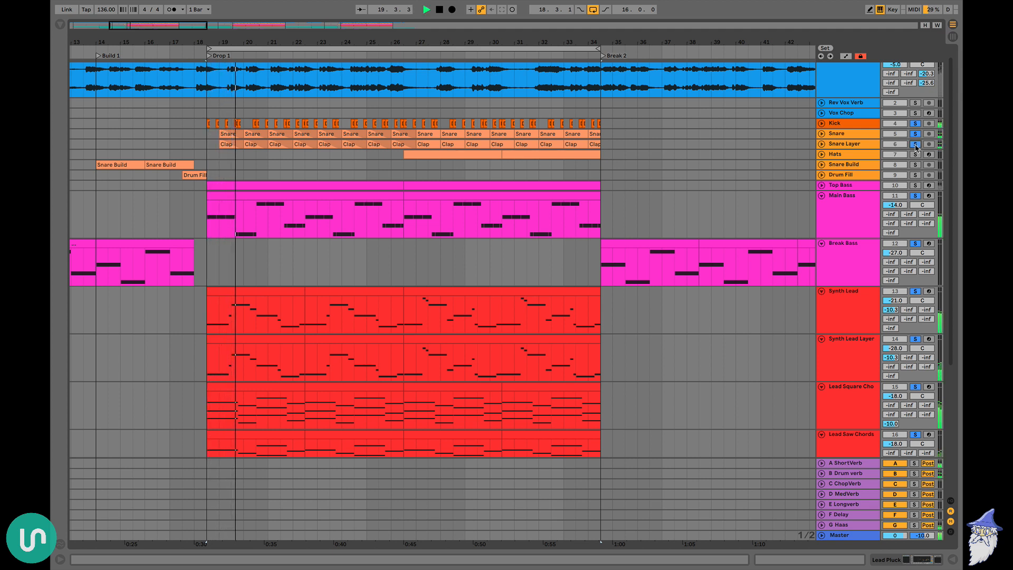
key("space")
left_click(403, 166)
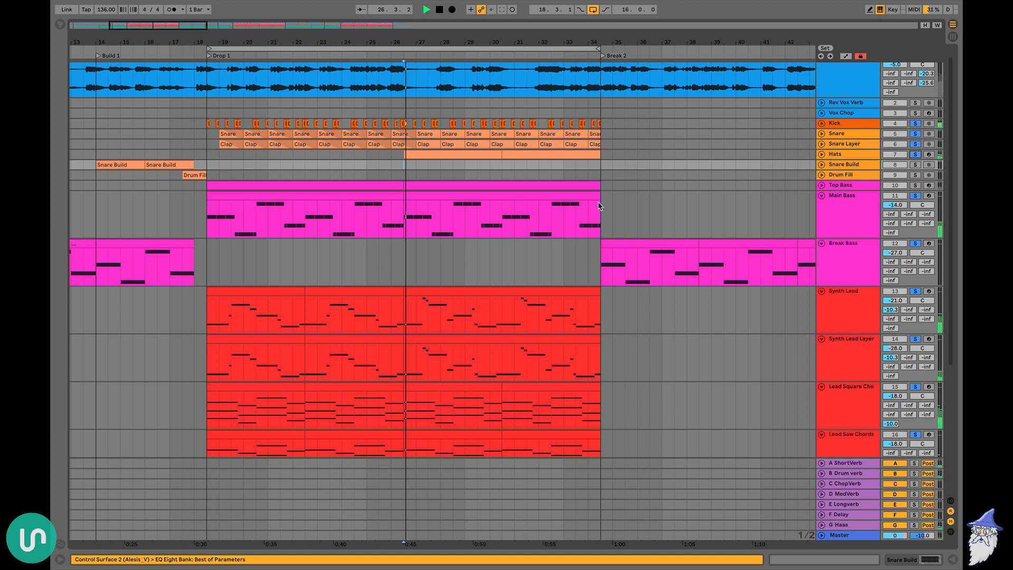
left_click(245, 153)
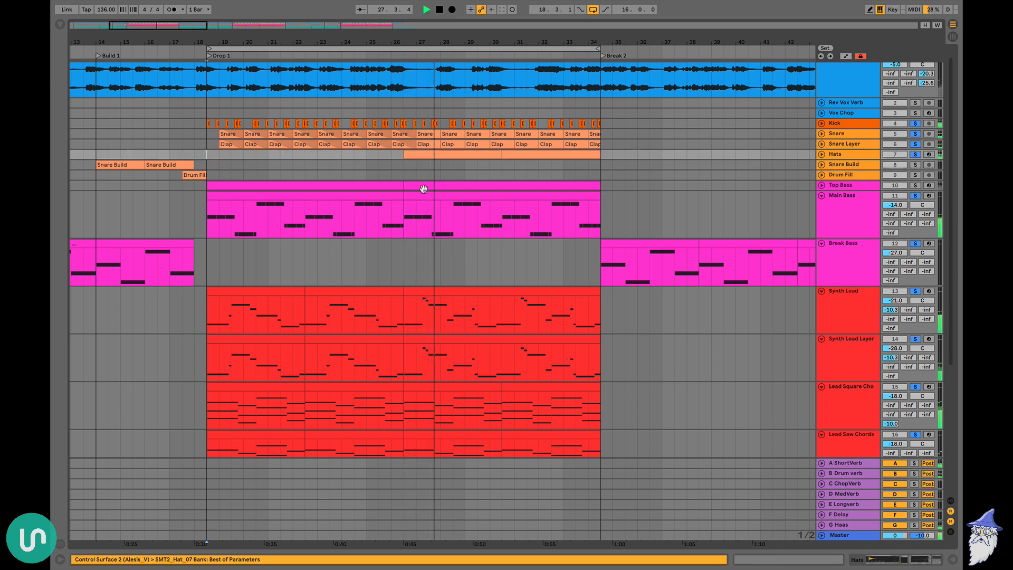
key("space")
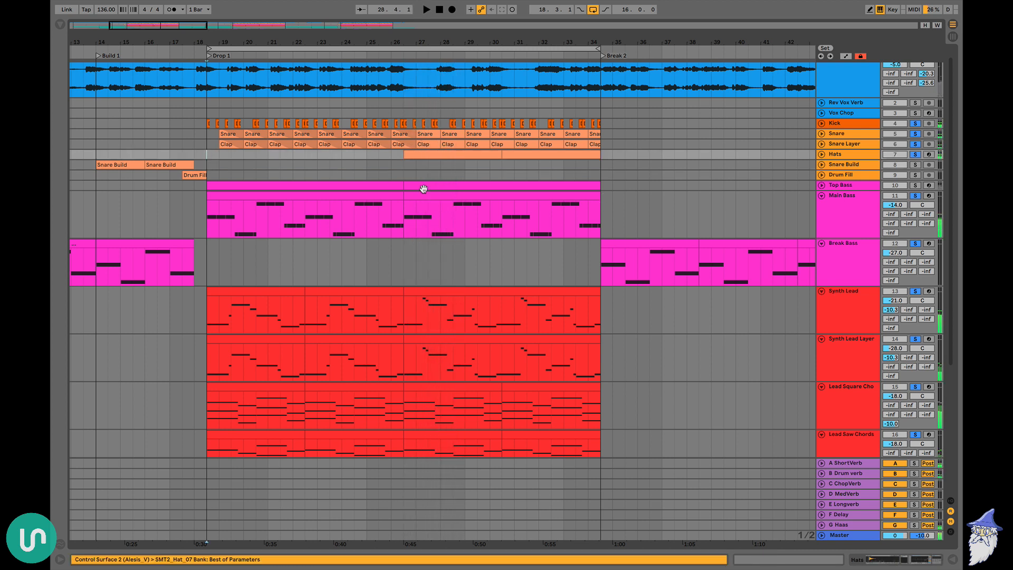
Unfold the Noise Downlifter and Crashes tracks, solo the effects, and play Drop 1 with them included
scroll(423, 189, "down", 5)
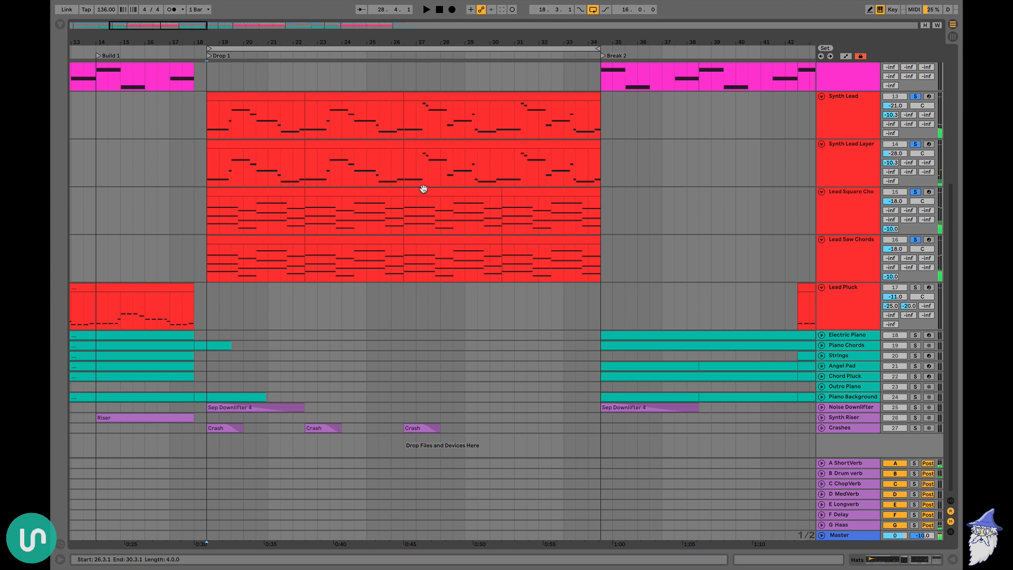
left_click(822, 408)
left_click(821, 437)
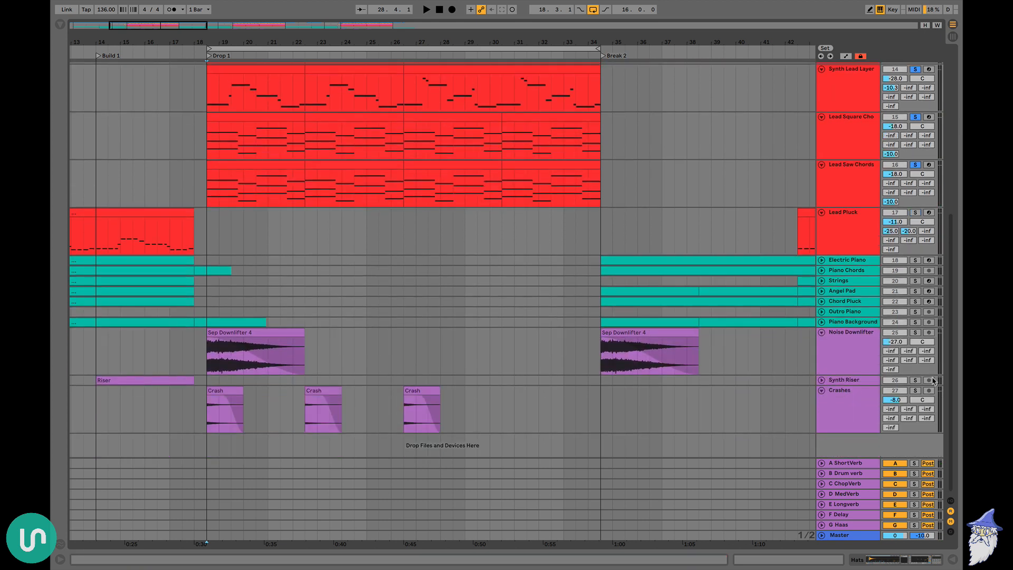
left_click(916, 333)
key("space")
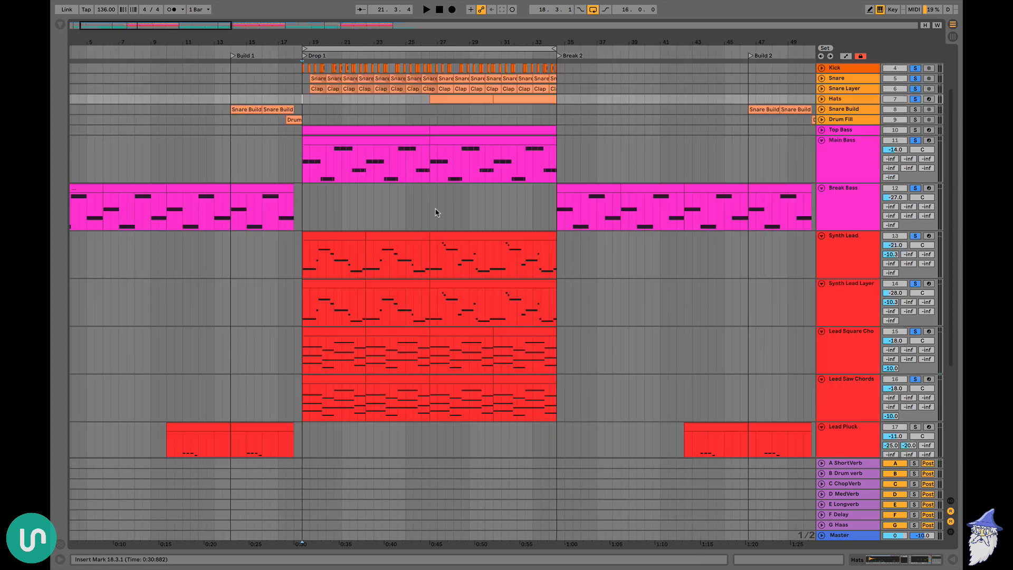
Clear all track solos and play Break 1 from bar 2 with the full arrangement
scroll(430, 298, "down", 5)
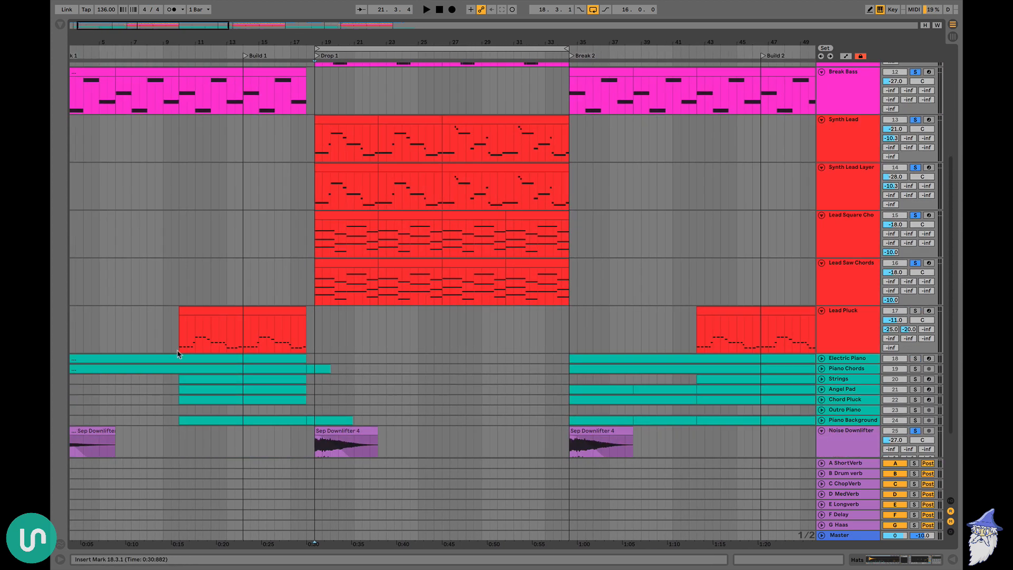
left_click(73, 318)
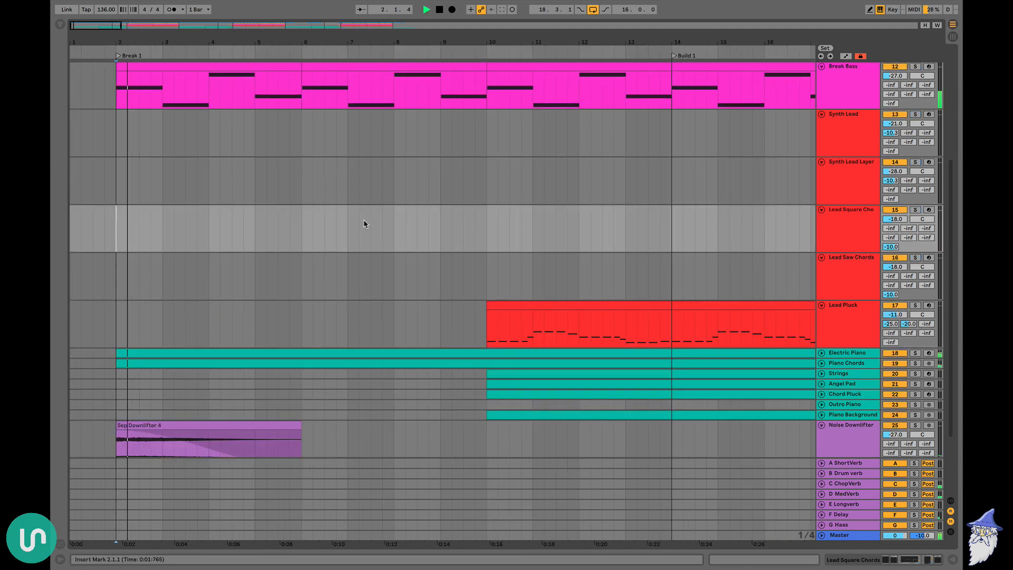
scroll(365, 224, "up", 6)
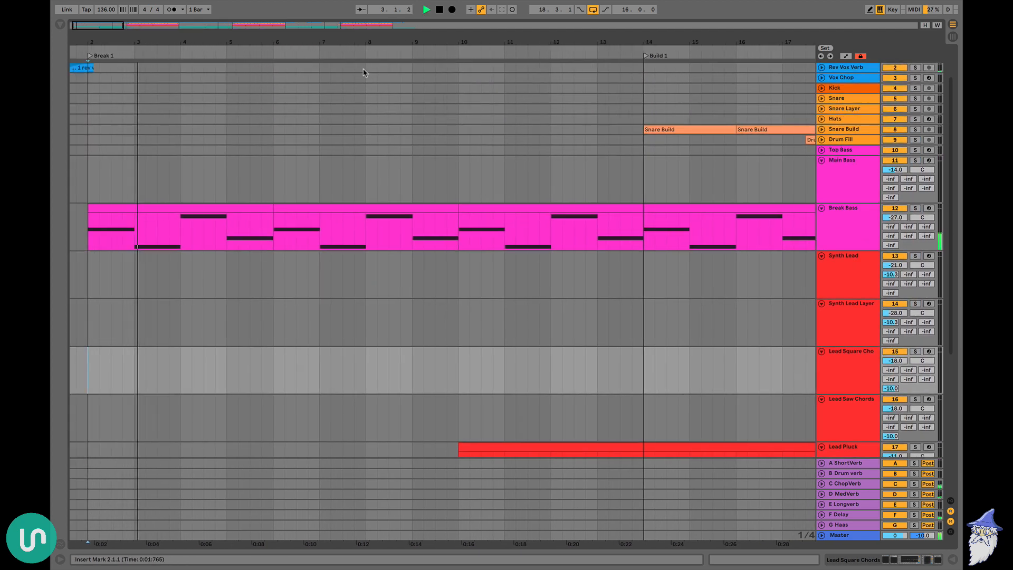
left_click_drag(363, 42, 276, 39)
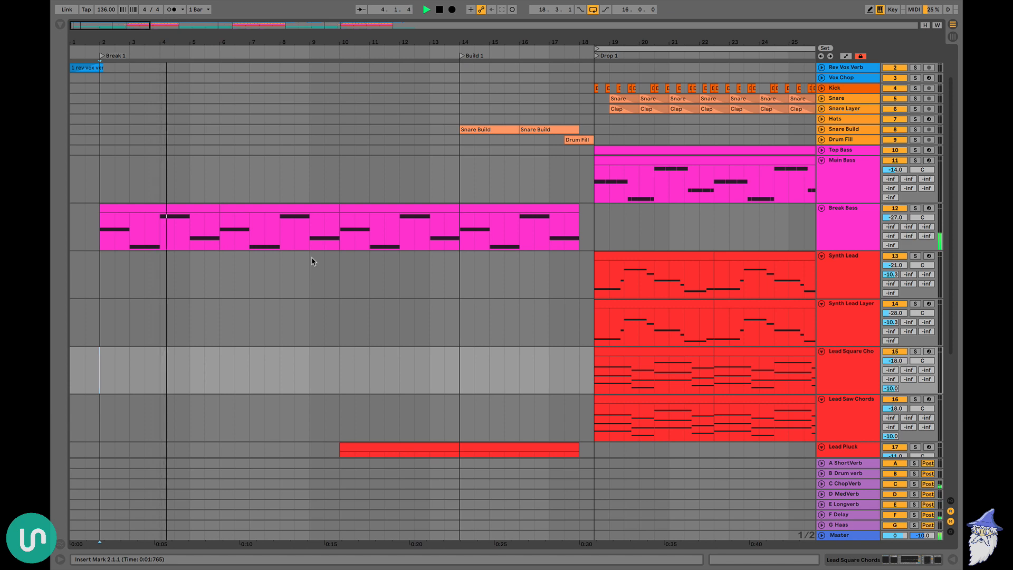
scroll(311, 261, "down", 8)
scroll(312, 261, "up", 7)
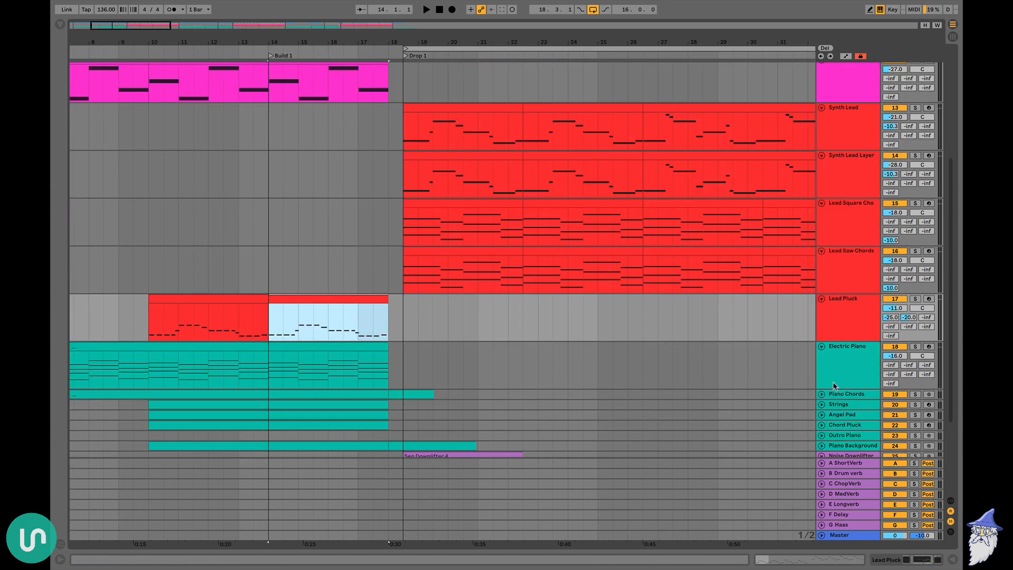
Fold and unfold all tracks together, and select the Lead Pluck clip in Build 1 for comparison with the chord tracks
left_click(823, 347, "alt")
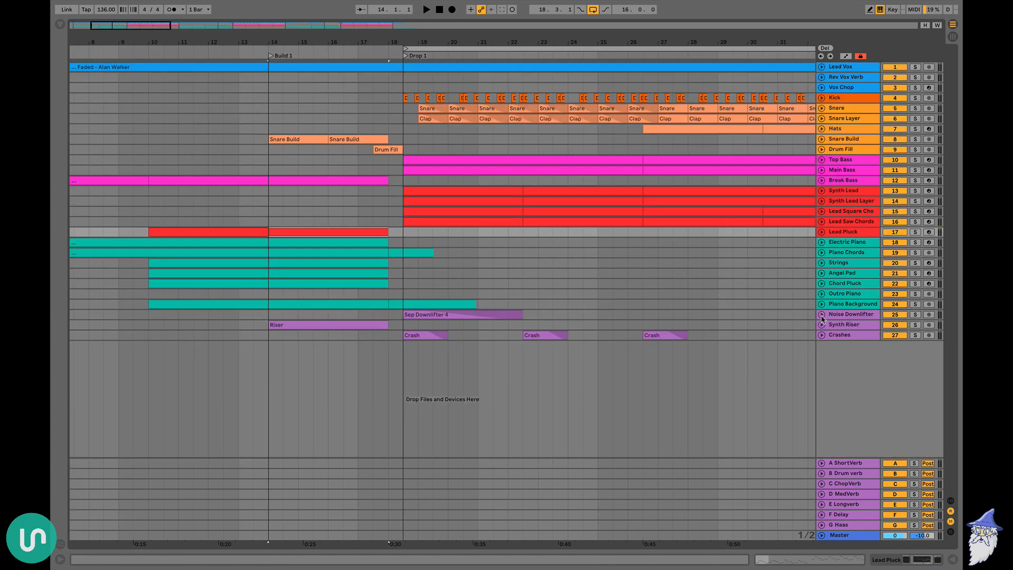
left_click(822, 274, "alt")
scroll(277, 284, "down", 10)
scroll(277, 284, "left", 3)
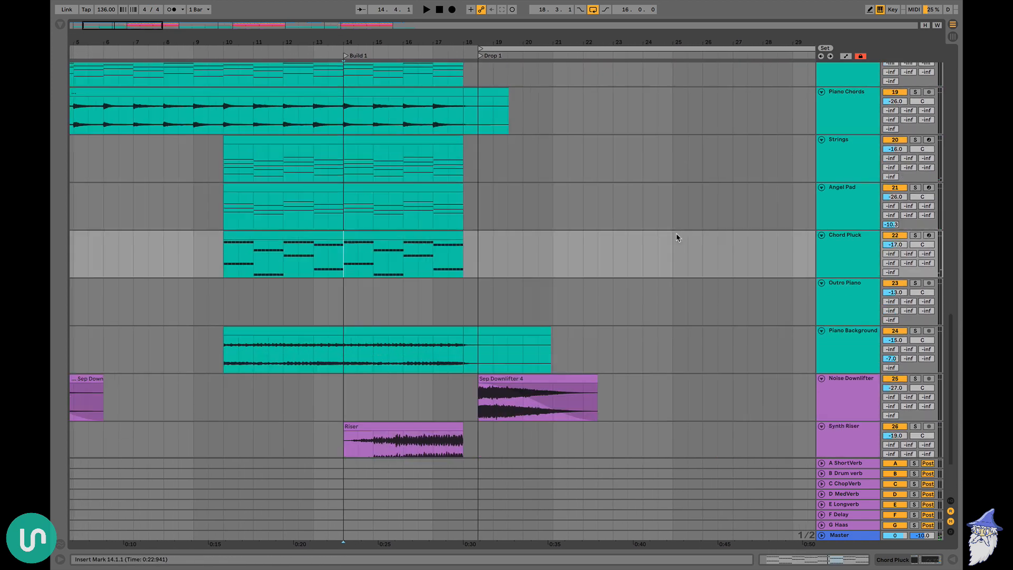
scroll(677, 235, "up", 5)
left_click(365, 187)
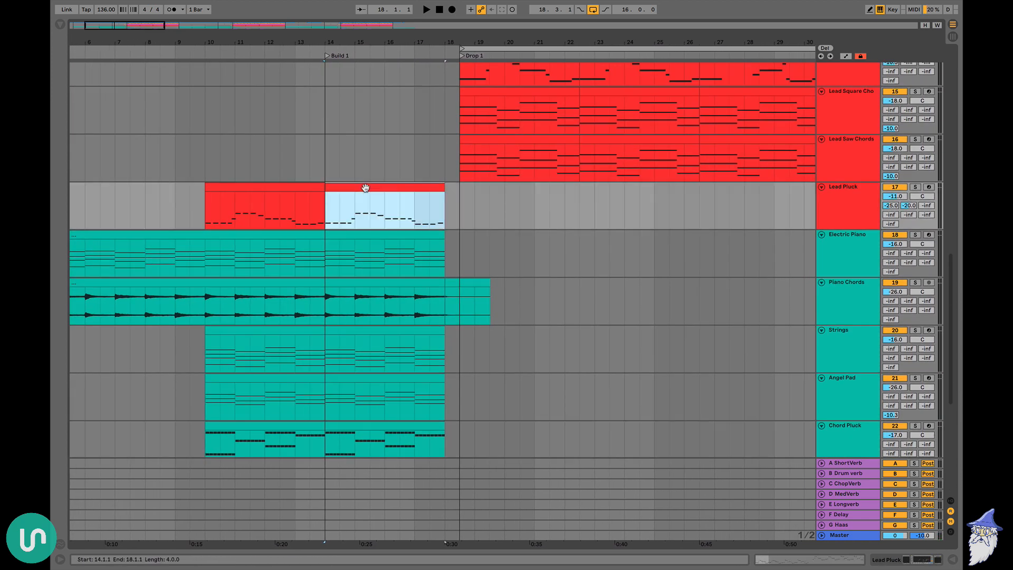
Listen to the Lead Pluck soloed in Build 1, then clear its solo and play Build 1 into Drop 1 with all tracks
left_click(915, 187)
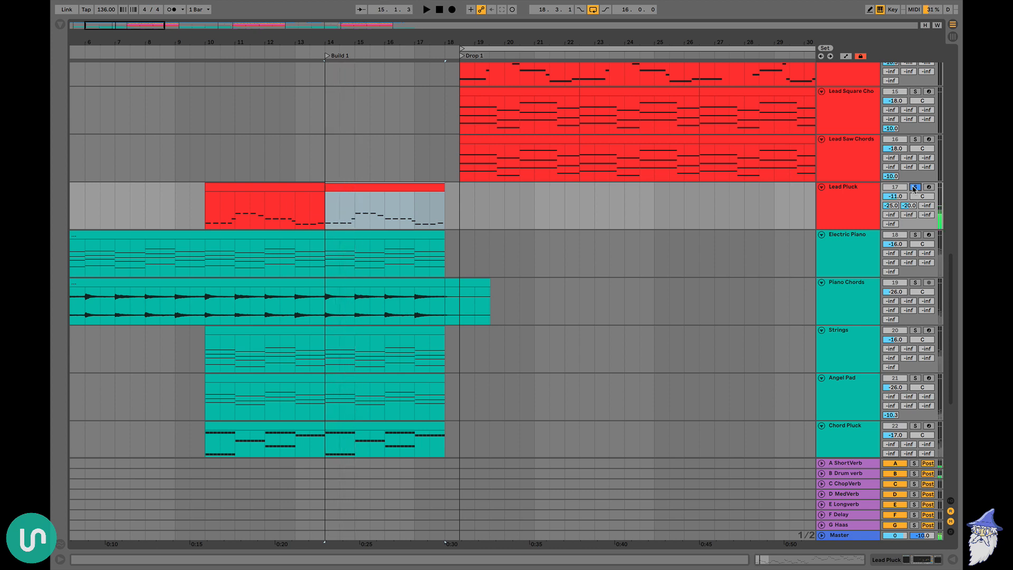
left_click(914, 188)
scroll(615, 244, "up", 12)
scroll(463, 317, "down", 4)
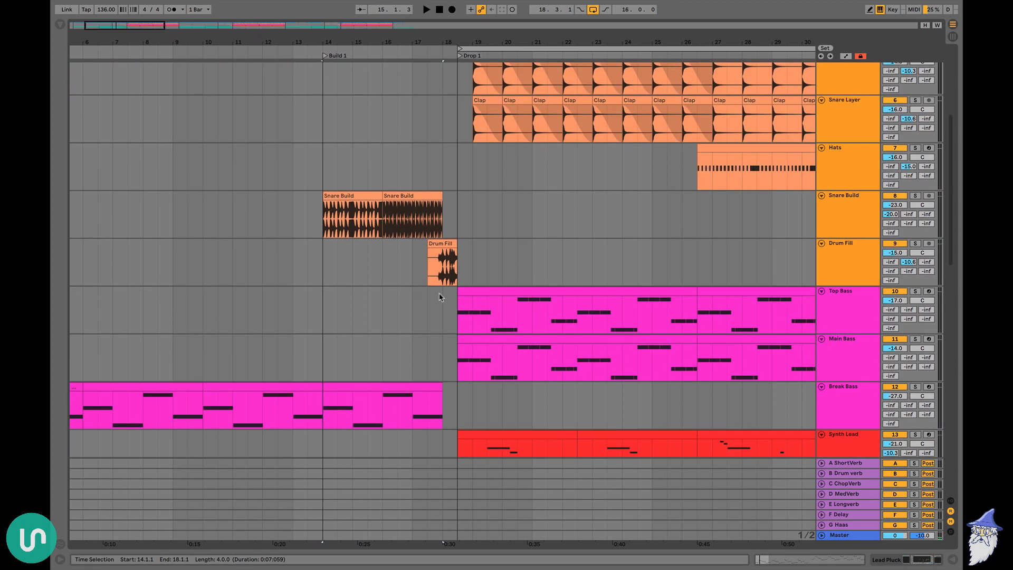
scroll(440, 296, "down", 3)
key("space")
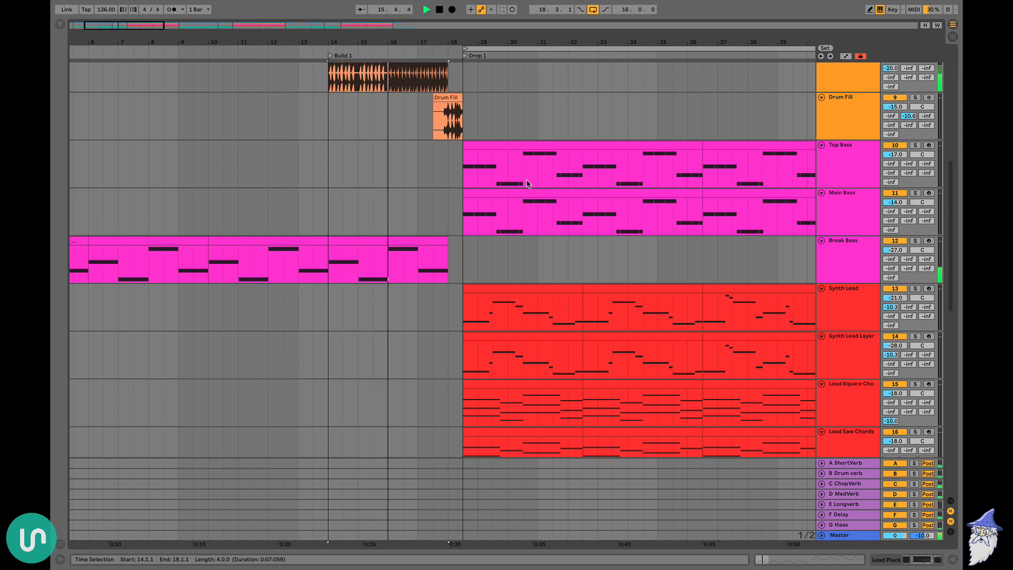
left_click_drag(501, 43, 501, 38)
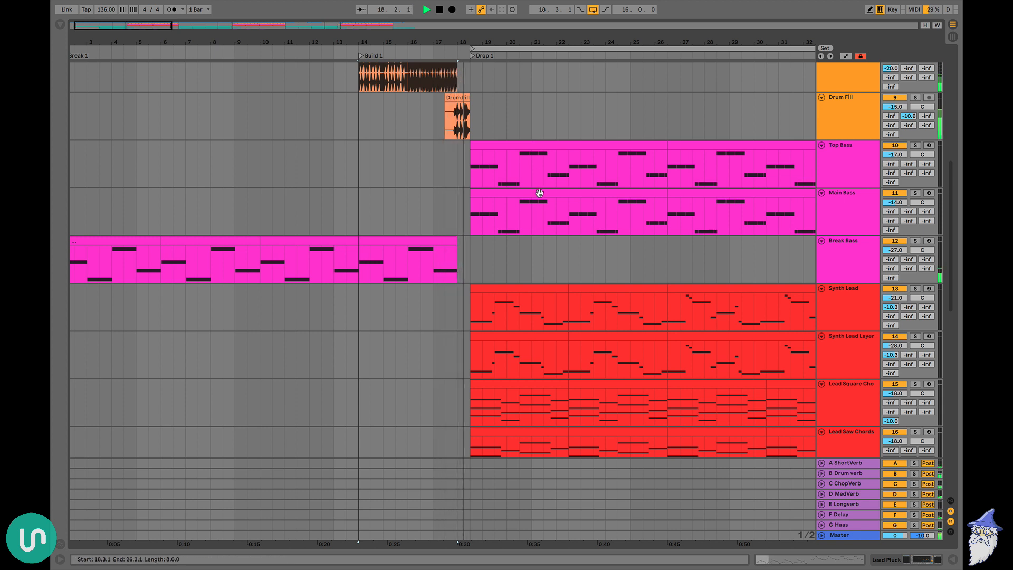
key("space")
Place the insert marker at bar 10 of the Strings track, where the extra layers of Break 1 enter
left_click_drag(539, 194, 415, 191)
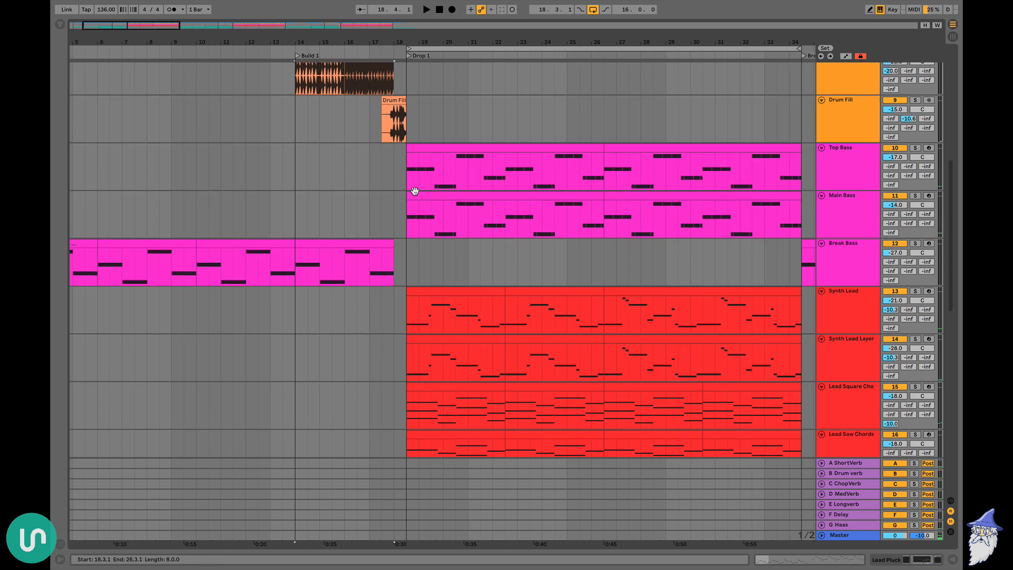
scroll(415, 191, "left", 4)
scroll(415, 191, "up", 4)
scroll(263, 186, "down", 10)
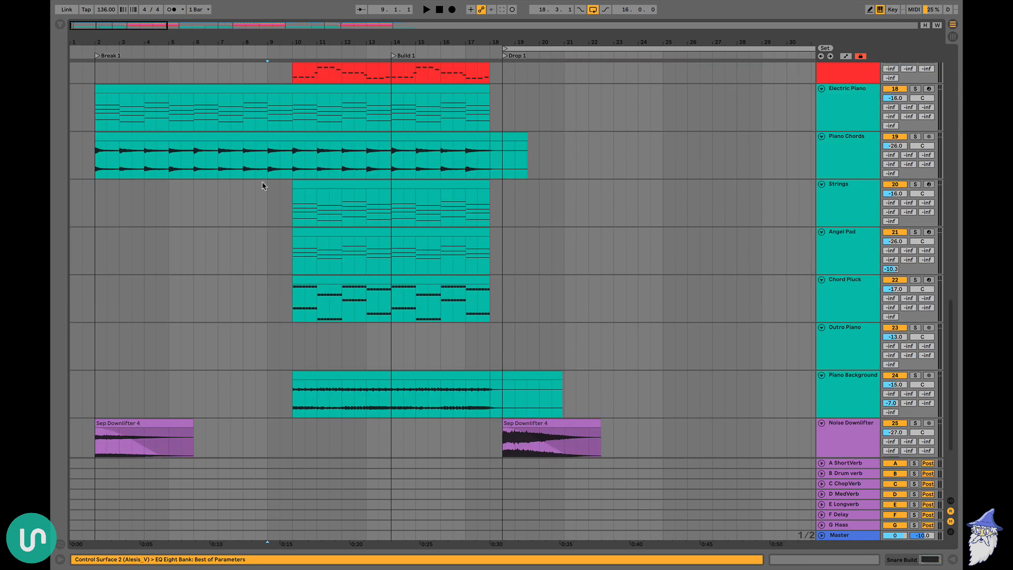
left_click_drag(364, 215, 268, 216)
left_click(292, 215)
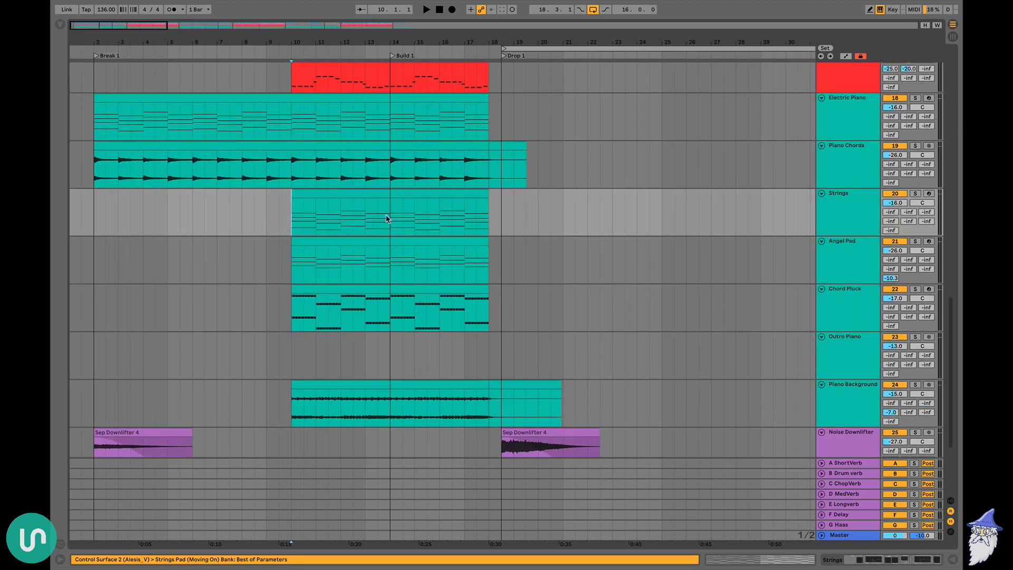
Play Break 1 from bar 2 with the full arrangement and examine the Break Bass and chord tracks
scroll(387, 218, "up", 2)
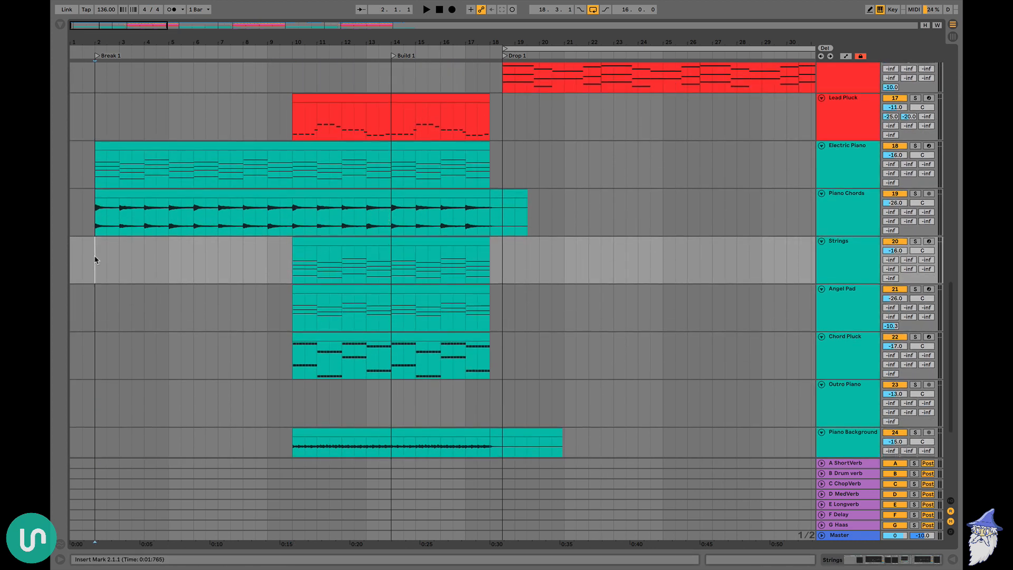
key("space")
scroll(180, 260, "up", 15)
scroll(180, 260, "down", 10)
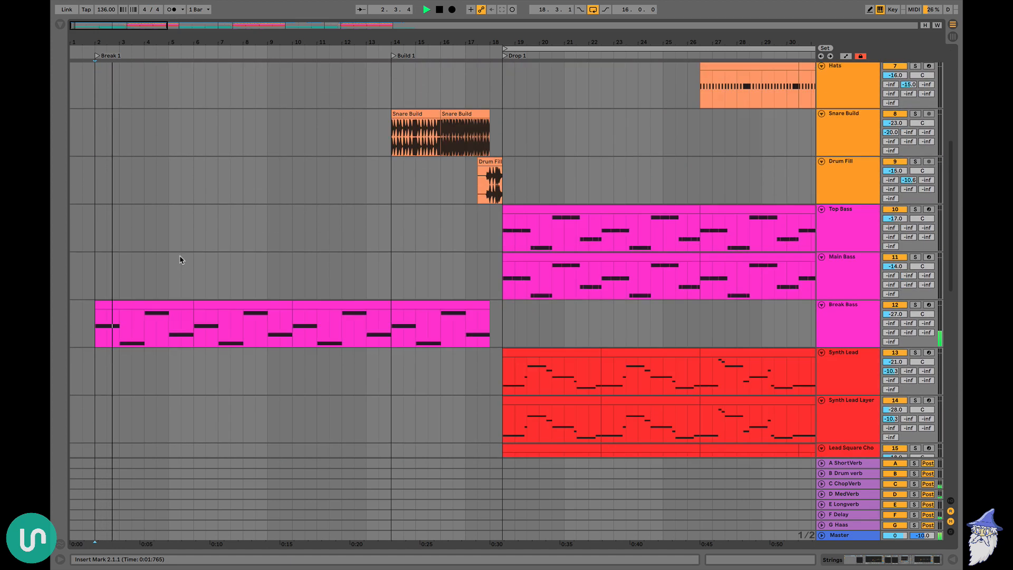
scroll(179, 259, "down", 10)
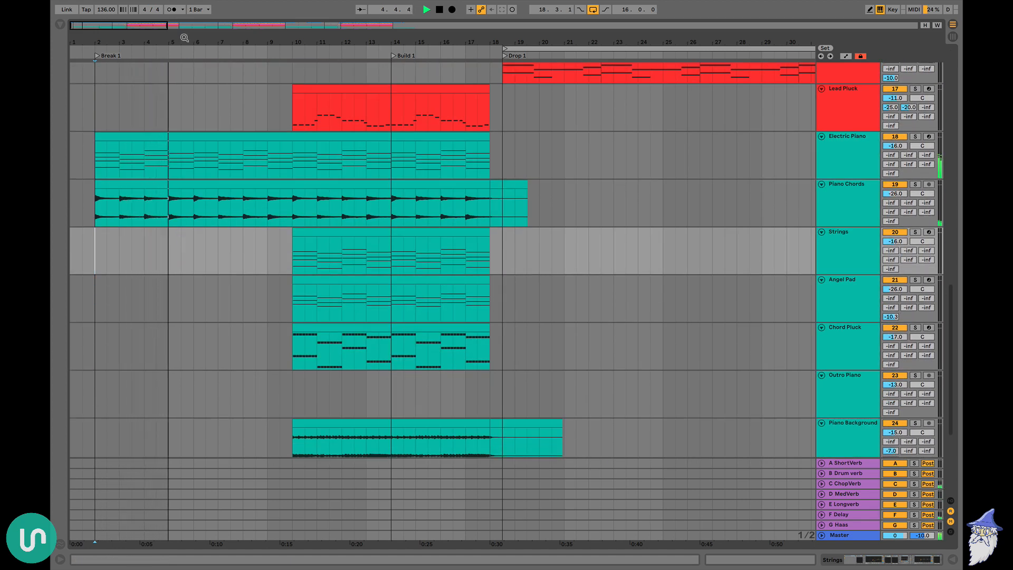
key("space")
Play the second half of the Bridge from bar 75 and check which bass, pluck, chord and vocal tracks run there
left_click_drag(185, 38, 185, 17)
scroll(385, 228, "right", 12)
scroll(385, 228, "up", 5)
scroll(385, 226, "left", 1)
scroll(384, 226, "right", 12)
scroll(385, 226, "up", 5)
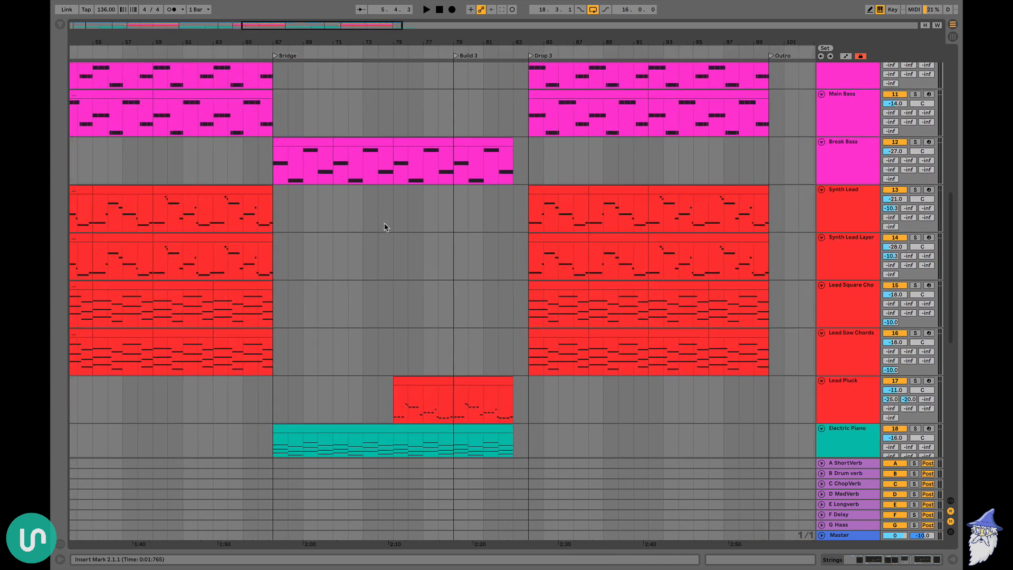
scroll(412, 202, "down", 4)
left_click(396, 200)
key("space")
scroll(501, 203, "up", 10)
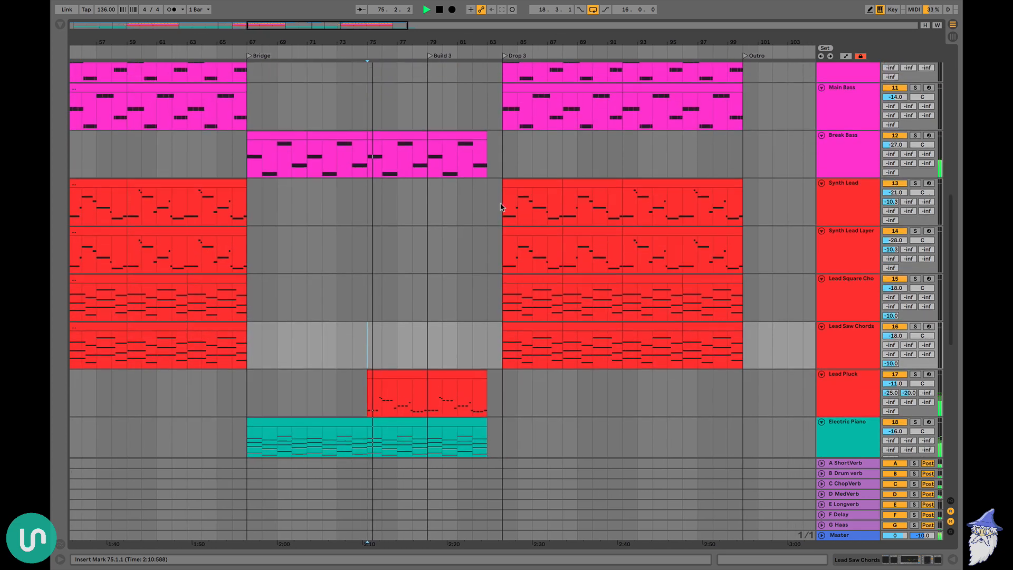
scroll(500, 204, "down", 15)
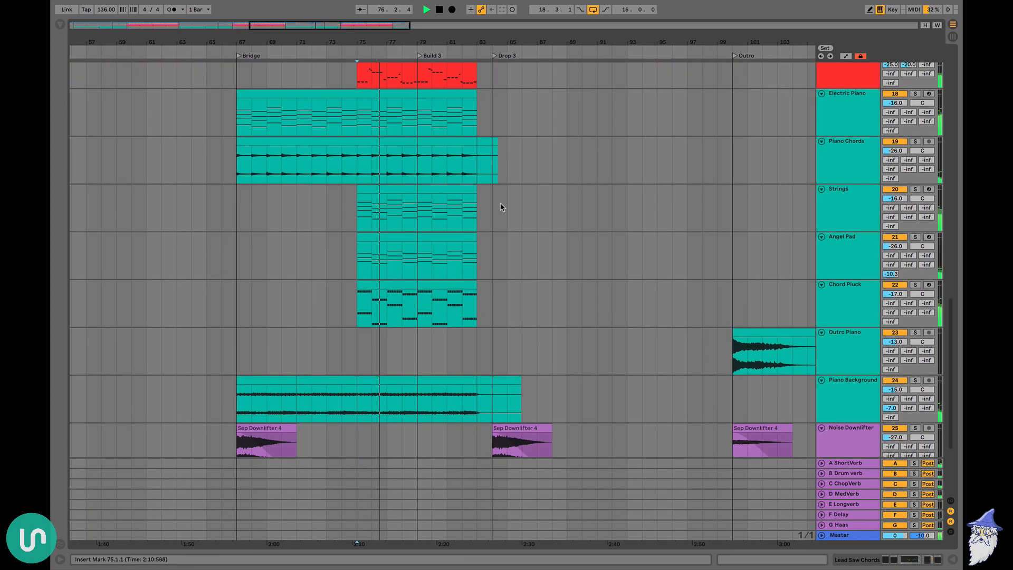
scroll(500, 204, "up", 1)
scroll(506, 208, "up", 1)
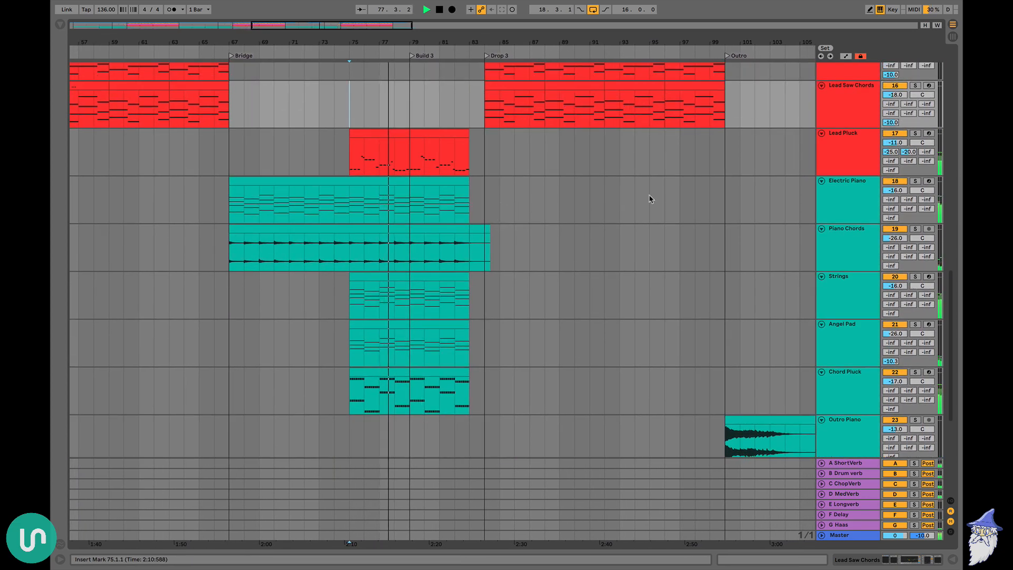
scroll(649, 197, "up", 10)
scroll(651, 199, "up", 5)
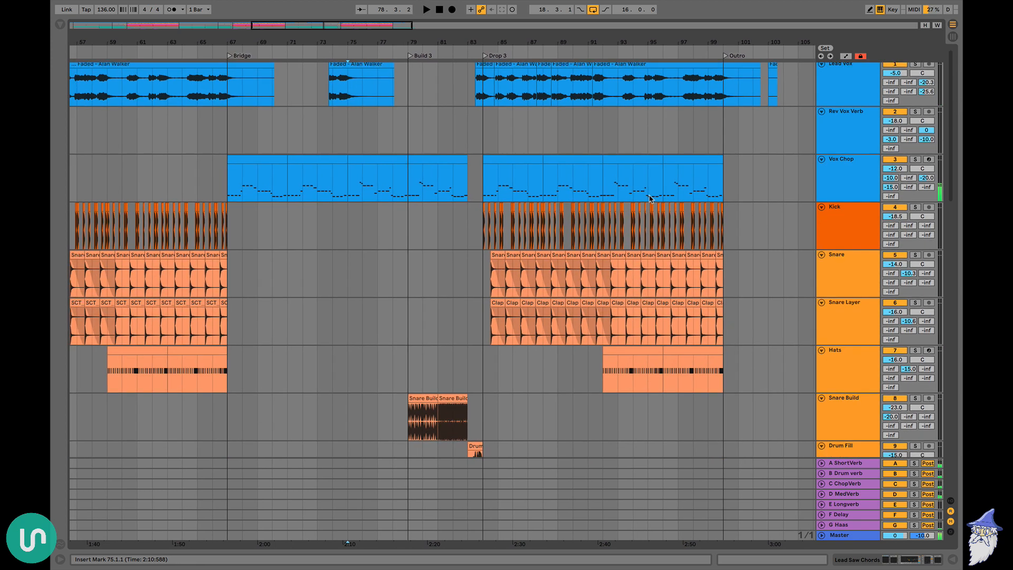
Play the Bridge from bar 75 with Vox Chop soloed, then clear the solo and place the insert marker at bar 78
key("space")
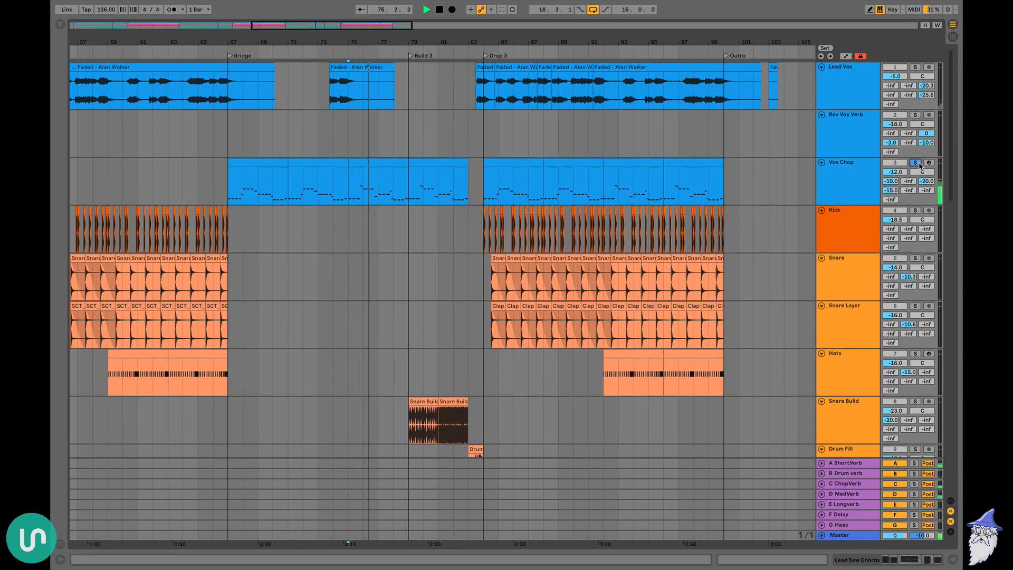
left_click(391, 220)
key("space")
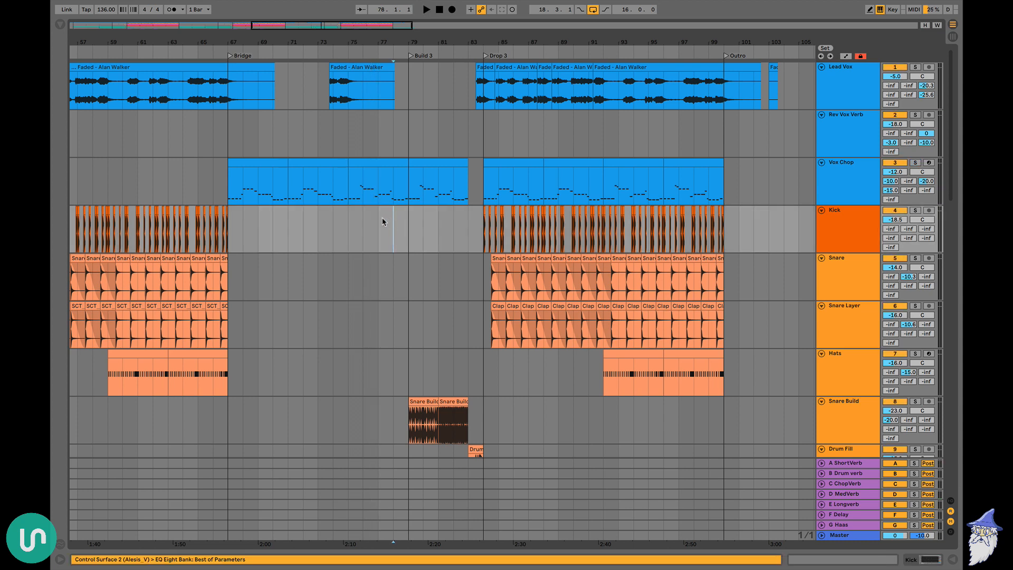
Select the empty Lead Pluck range from bar 67 to bar 75 in the first half of the Bridge
scroll(383, 221, "down", 15)
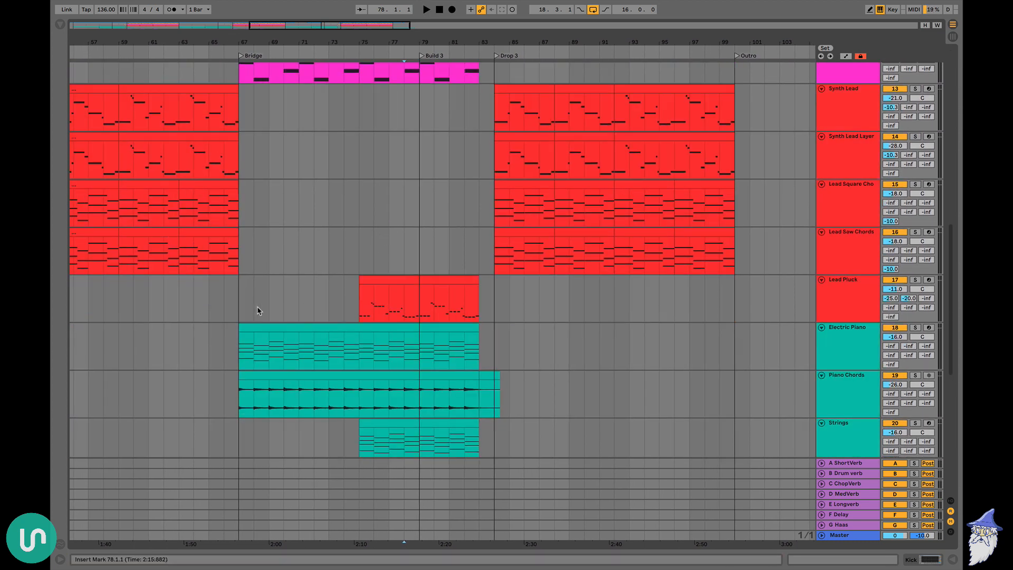
left_click_drag(238, 307, 355, 301)
scroll(351, 301, "right", 4)
scroll(354, 302, "up", 2)
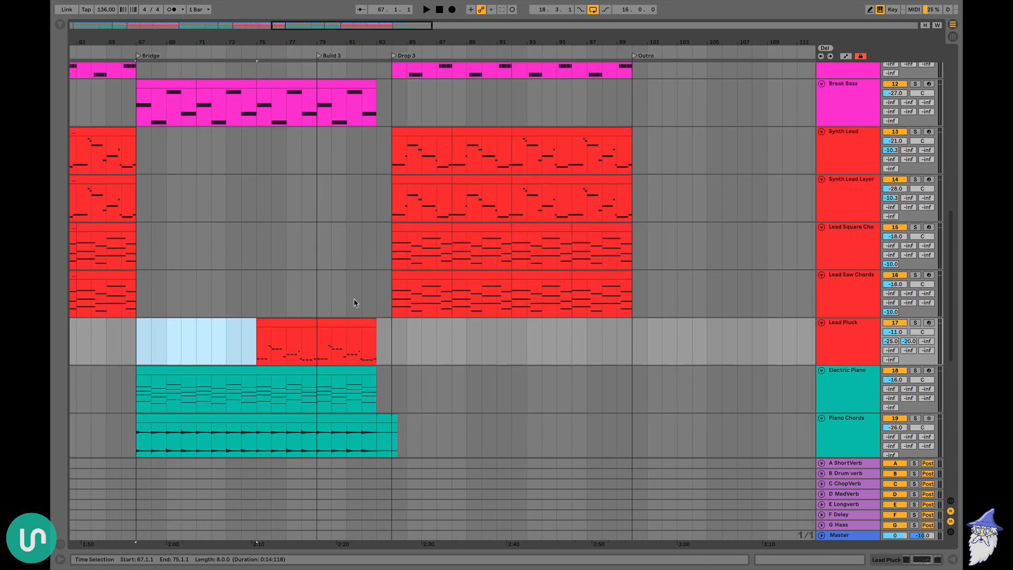
Select the first Vox Chop clip in Drop 3, listen to it soloed, then clear the solo and hear it with all tracks
scroll(370, 263, "up", 6)
scroll(385, 223, "left", 10)
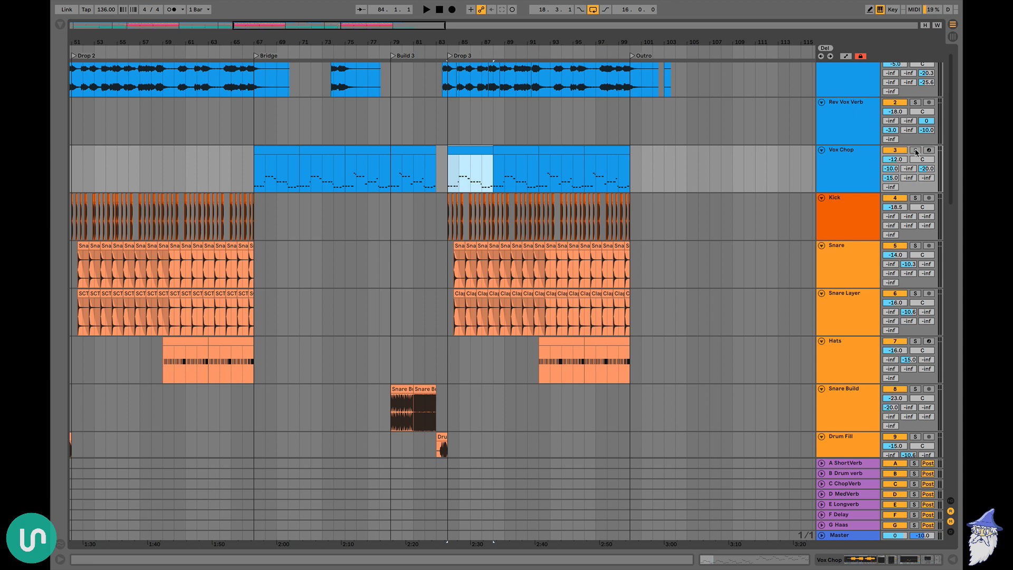
left_click(916, 150)
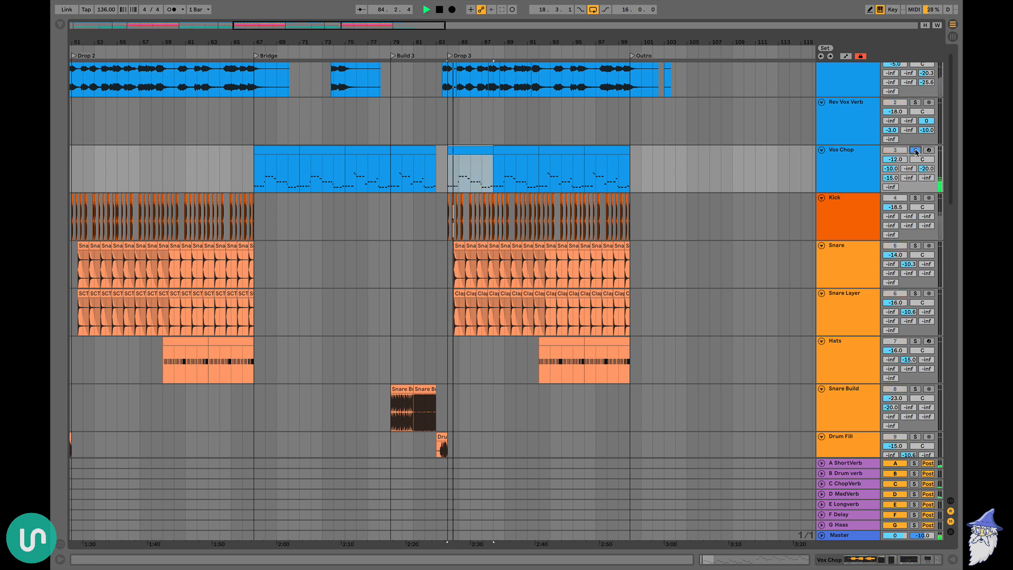
left_click(915, 150)
scroll(691, 174, "right", 2)
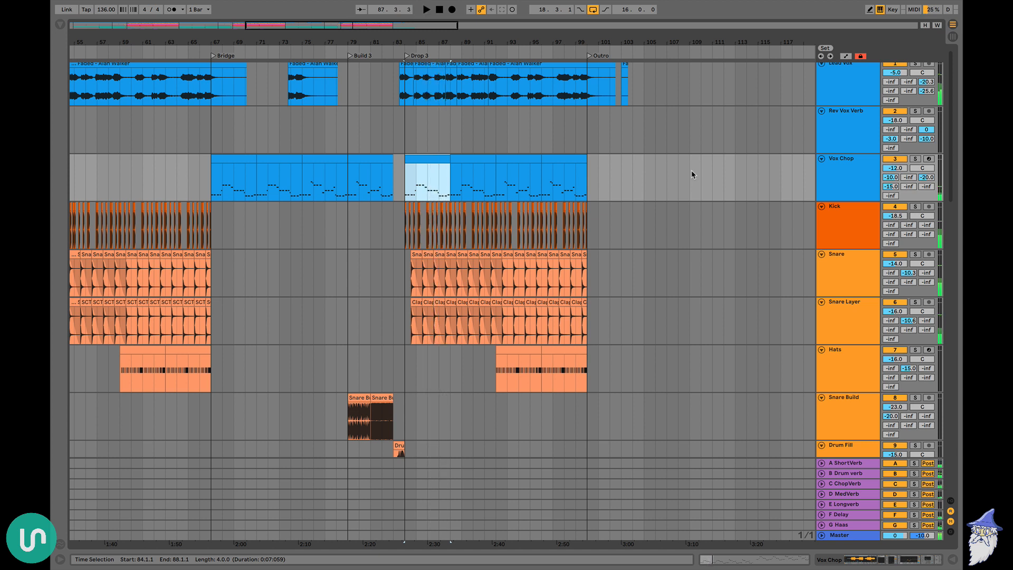
Place the insert marker at bar 100 and play the Outro with the Outro Piano
left_click(588, 175)
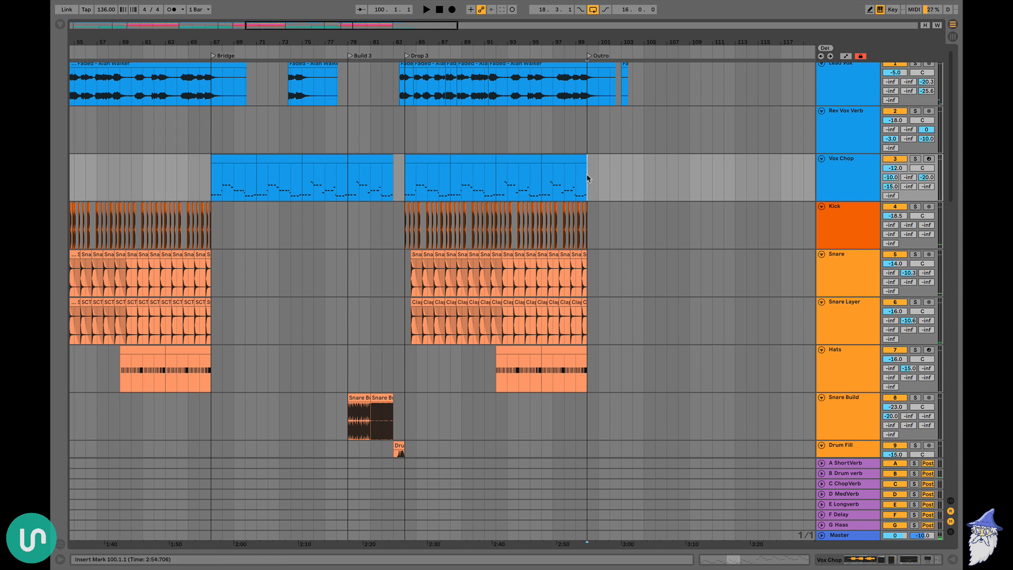
scroll(587, 178, "right", 2)
scroll(557, 236, "down", 15)
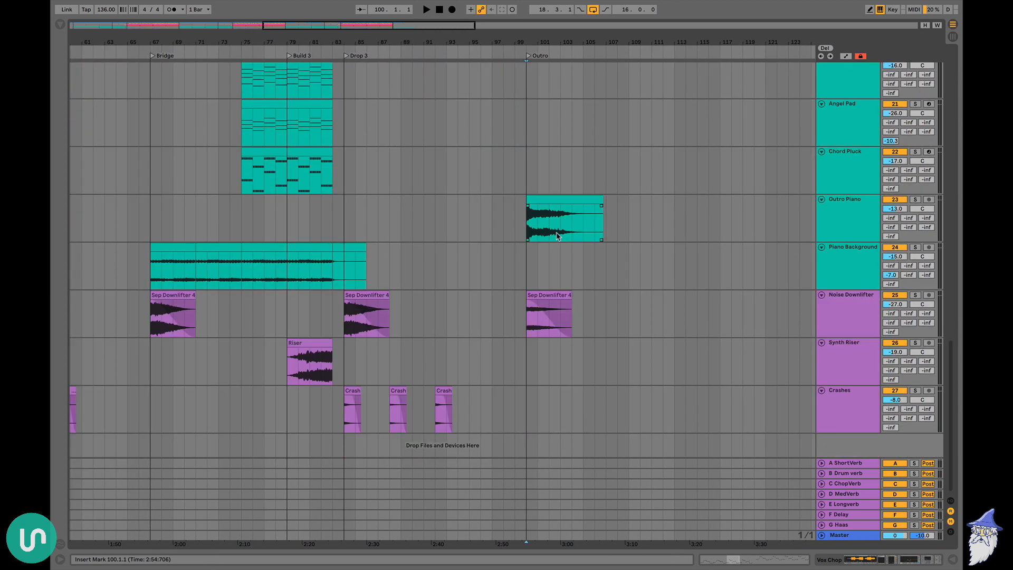
key("space")
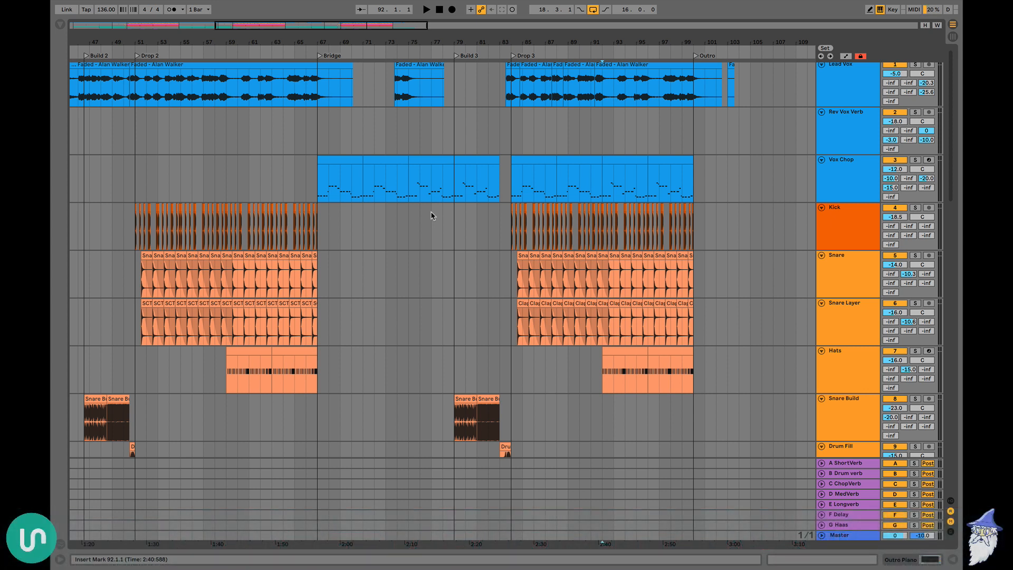
Review the arrangement from the Outro back to Break 1, comparing vocals, drums, bass and leads in each section
scroll(432, 215, "right", 2)
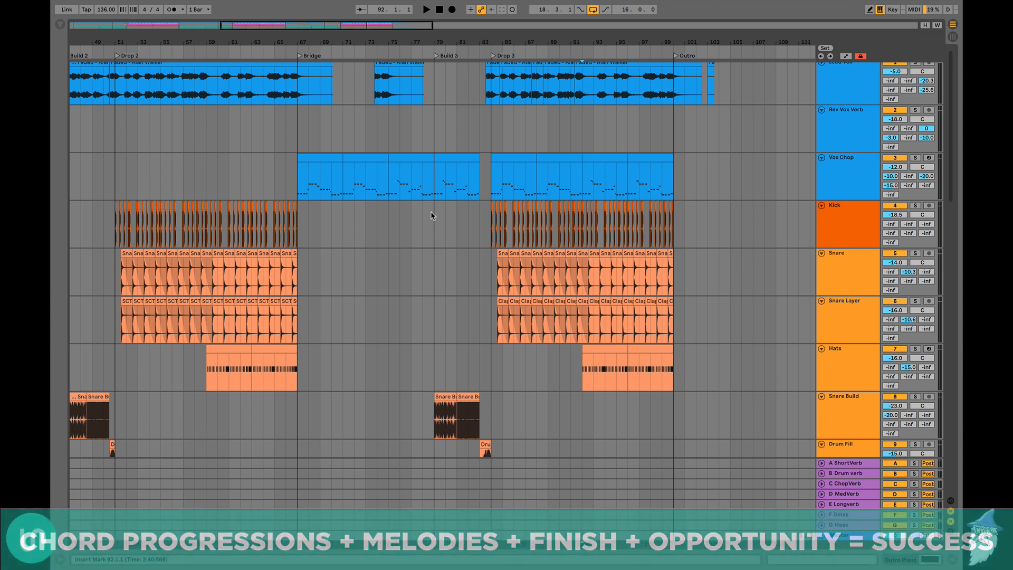
scroll(431, 215, "left", 4)
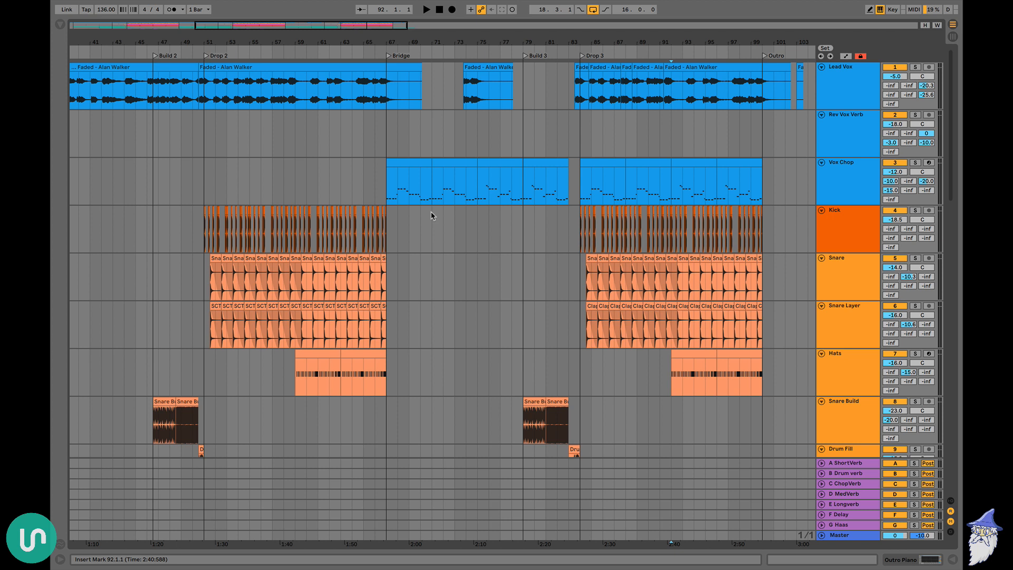
scroll(431, 211, "left", 3)
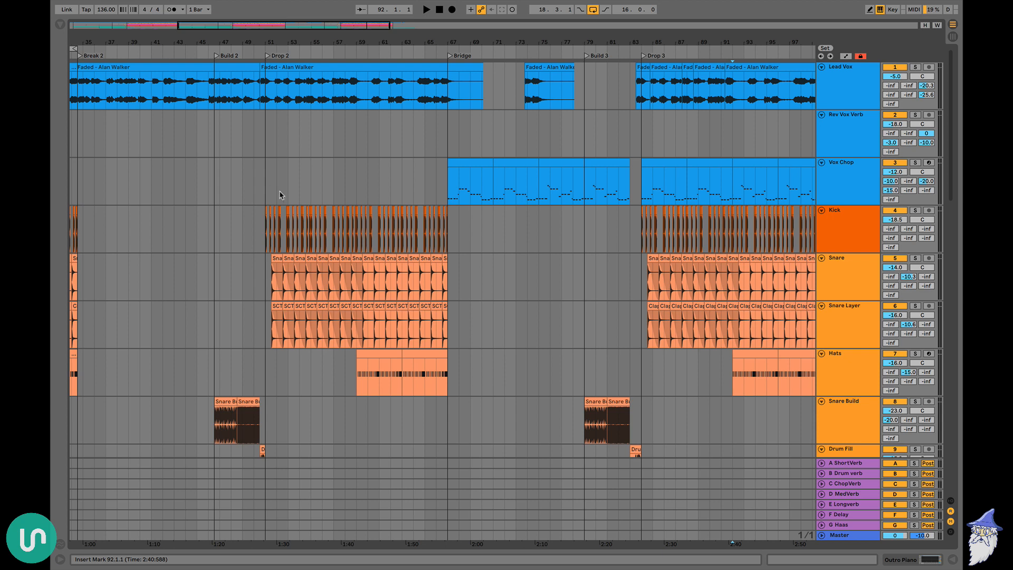
scroll(280, 194, "down", 5)
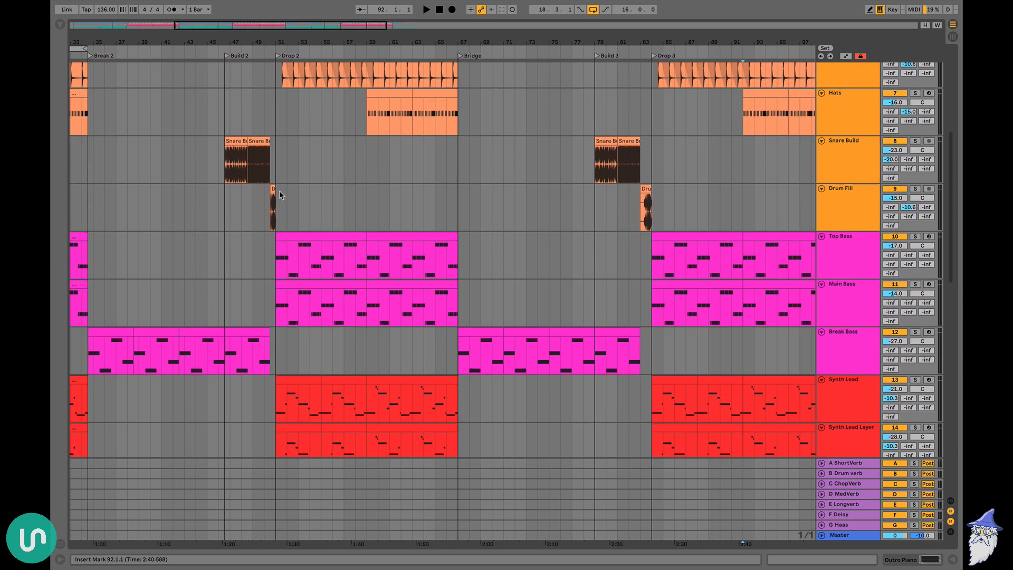
scroll(280, 194, "down", 2)
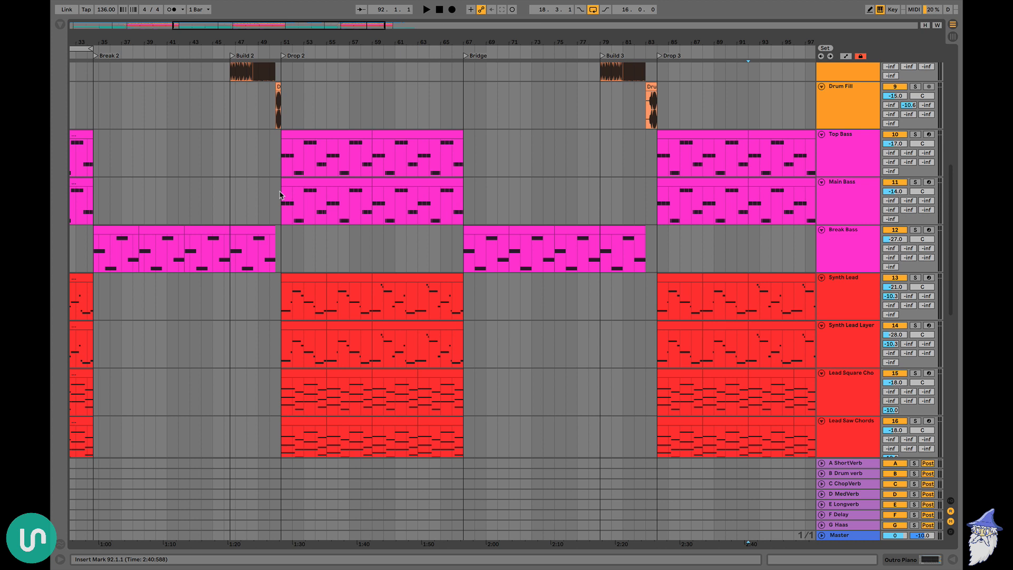
scroll(280, 194, "up", 3)
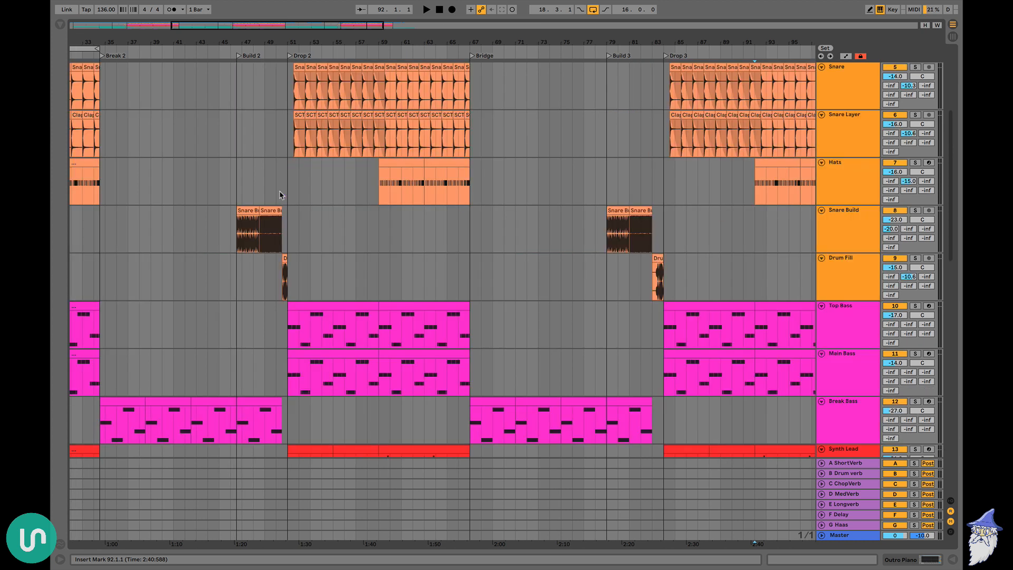
scroll(280, 194, "up", 5)
scroll(281, 194, "left", 5)
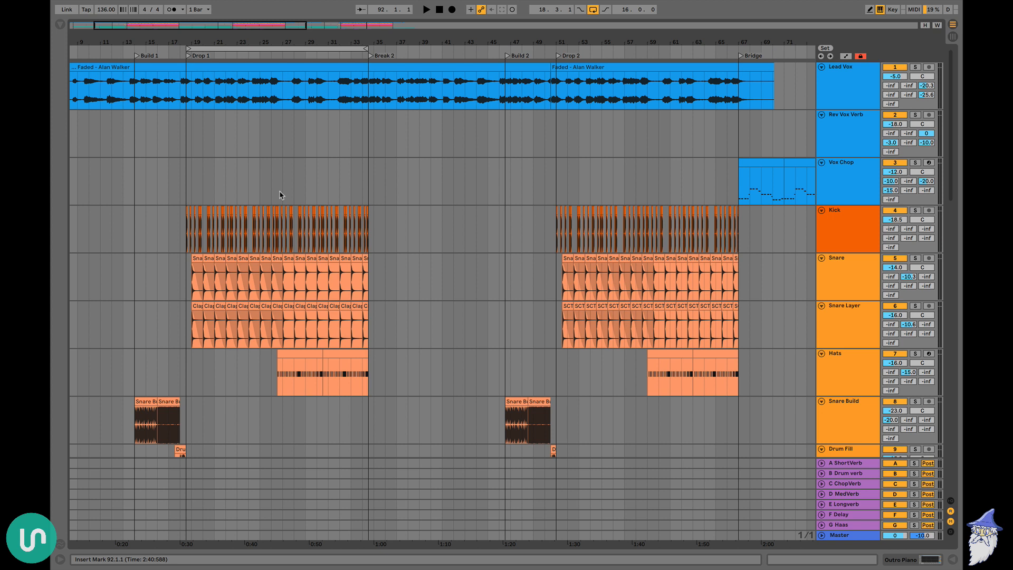
scroll(280, 194, "left", 2)
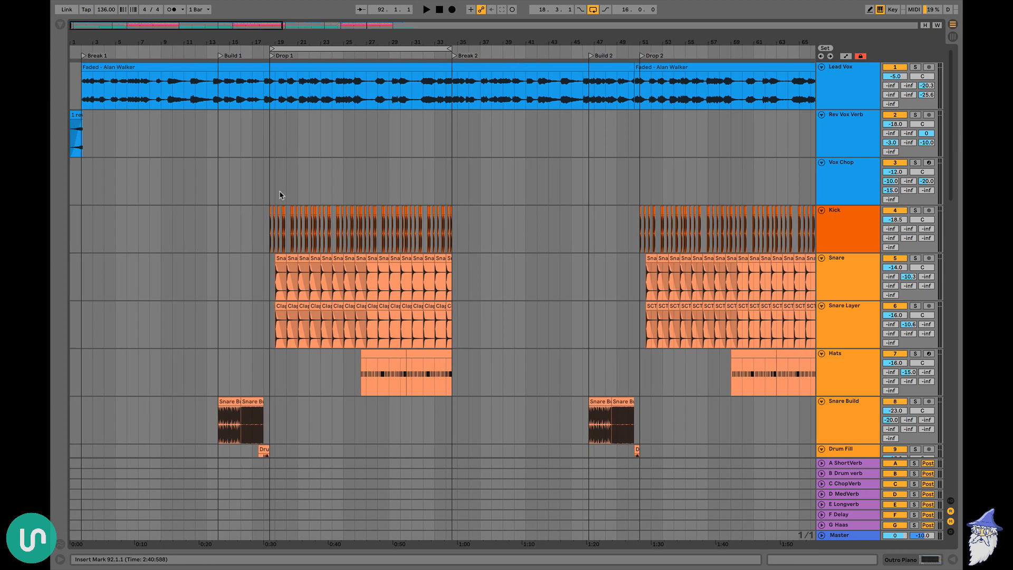
Place the insert marker at bar 14 on the Vox Chop track and compare Build 1 with the sections up to the Bridge
left_click(320, 194, "shift")
left_click(219, 177)
scroll(220, 178, "right", 2)
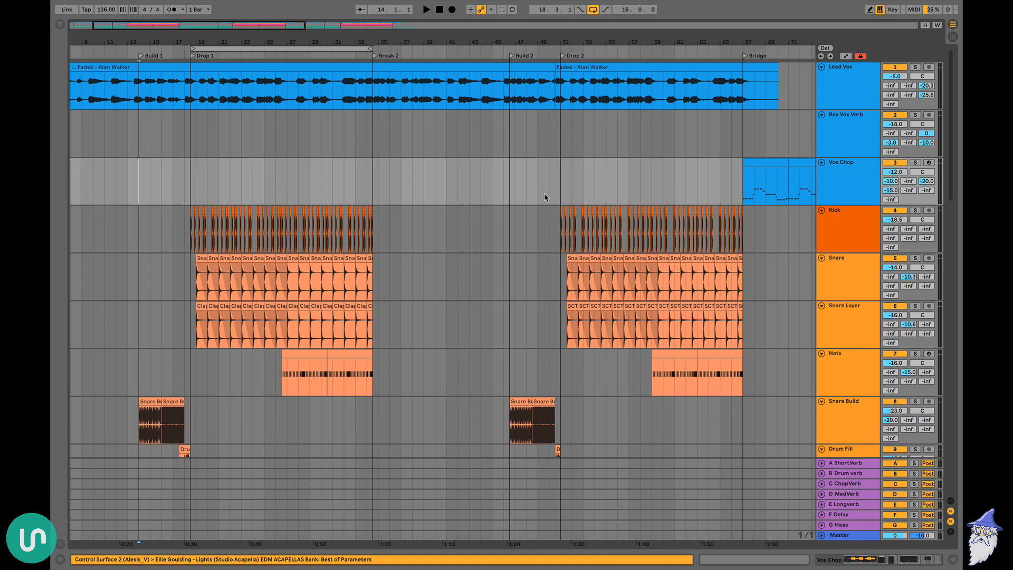
scroll(518, 196, "left", 2)
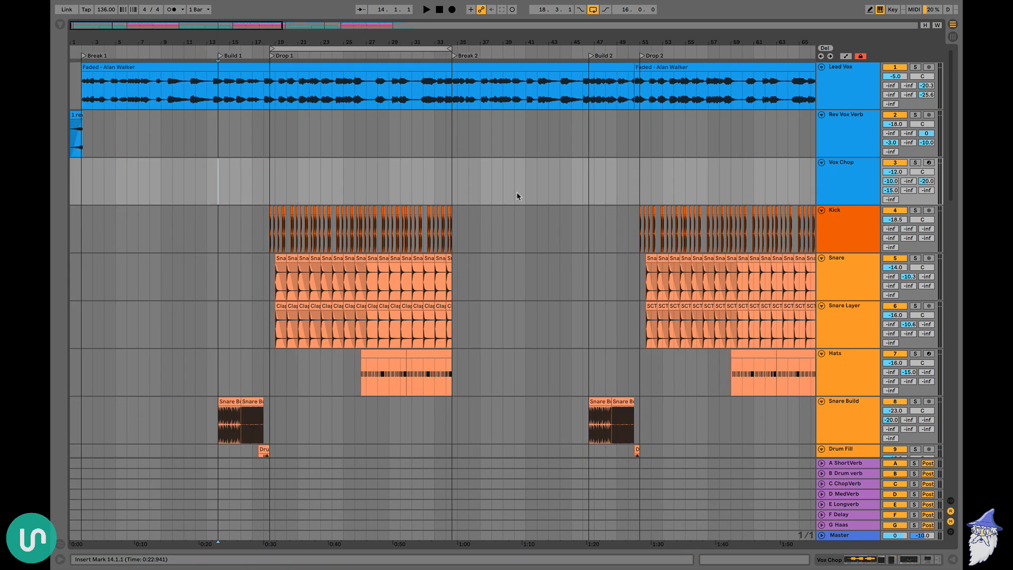
Loop bars 1 to 5 of the Electric Piano clip in Break 1 and play the original chords
scroll(518, 196, "down", 15)
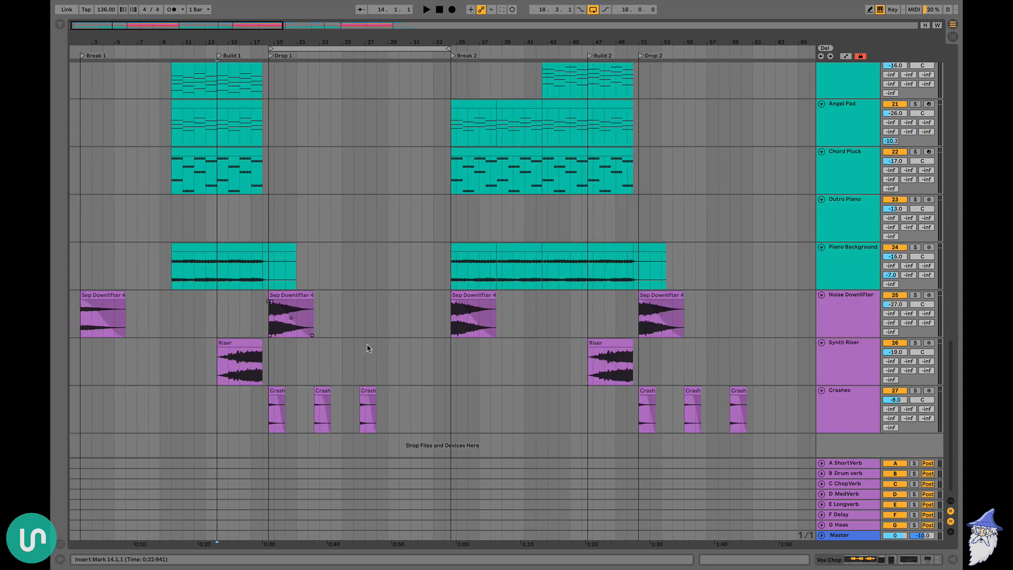
scroll(368, 348, "up", 13)
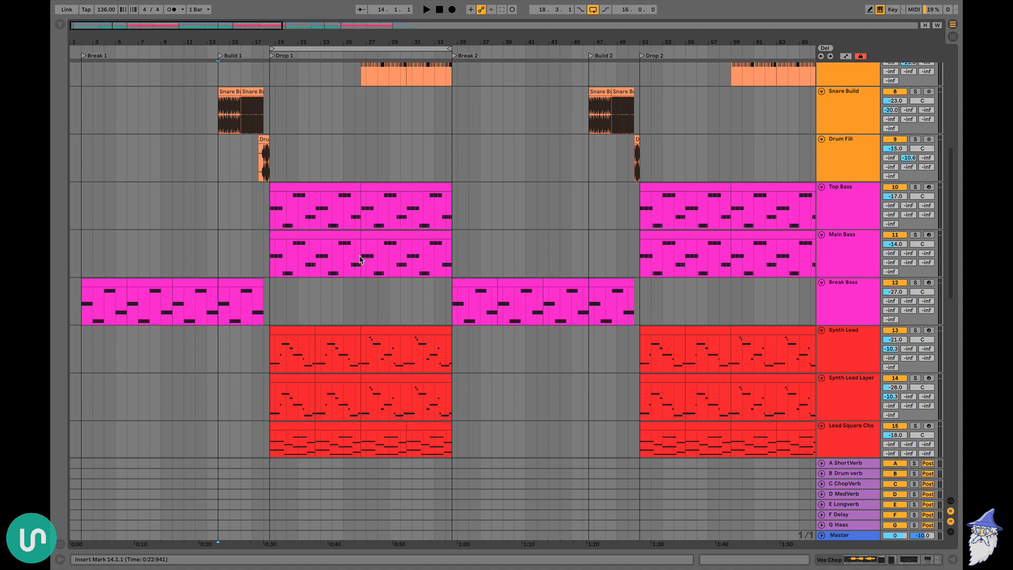
scroll(360, 259, "up", 6)
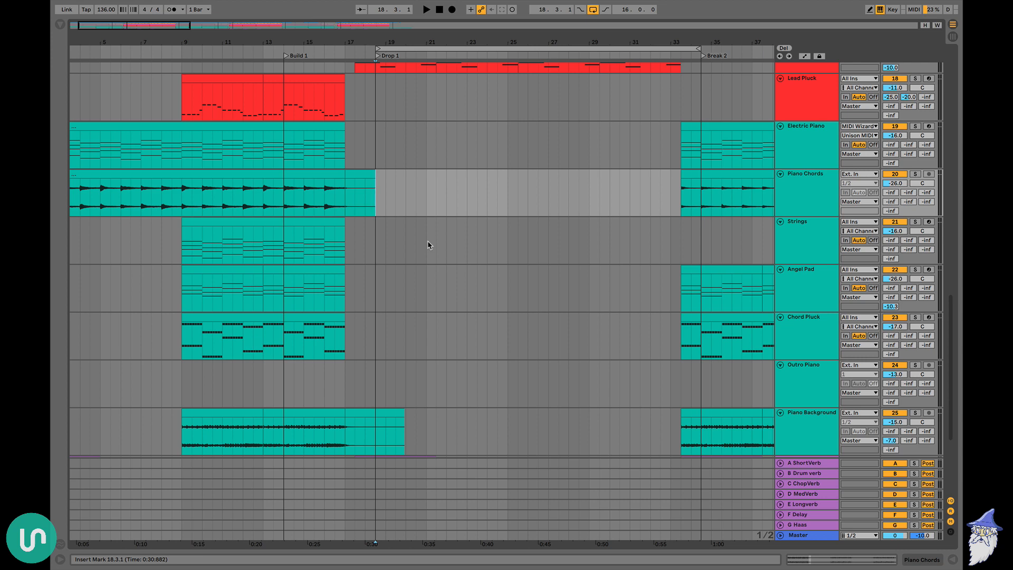
scroll(429, 244, "up", 3)
scroll(429, 244, "left", 4)
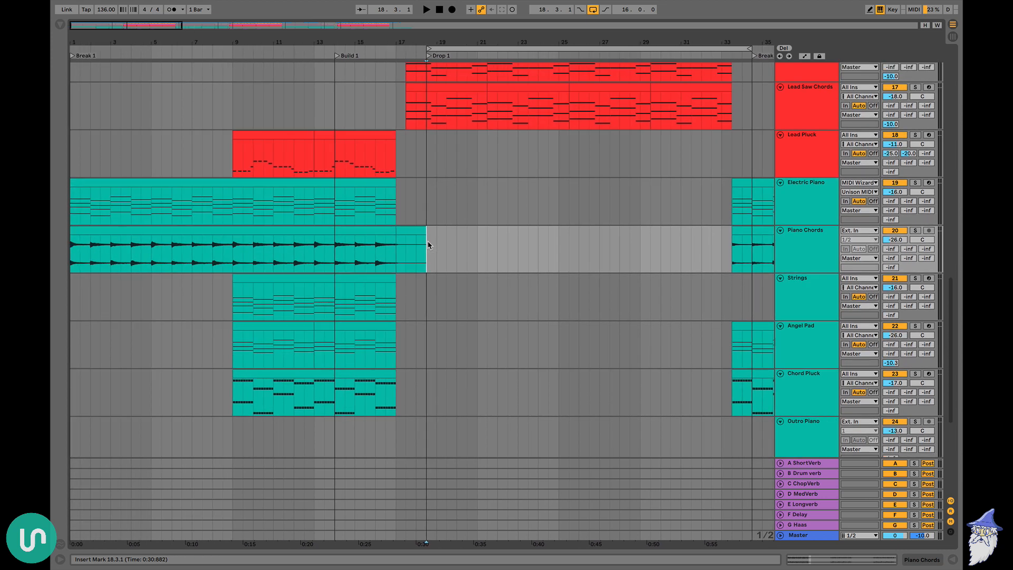
left_click(108, 184)
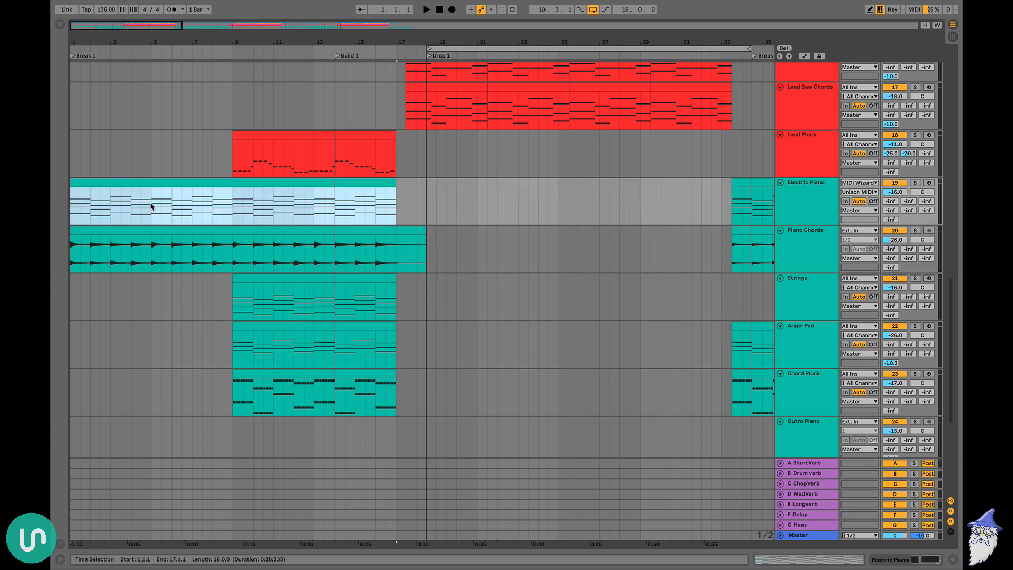
left_click_drag(152, 206, 70, 207)
key("ctrl+l")
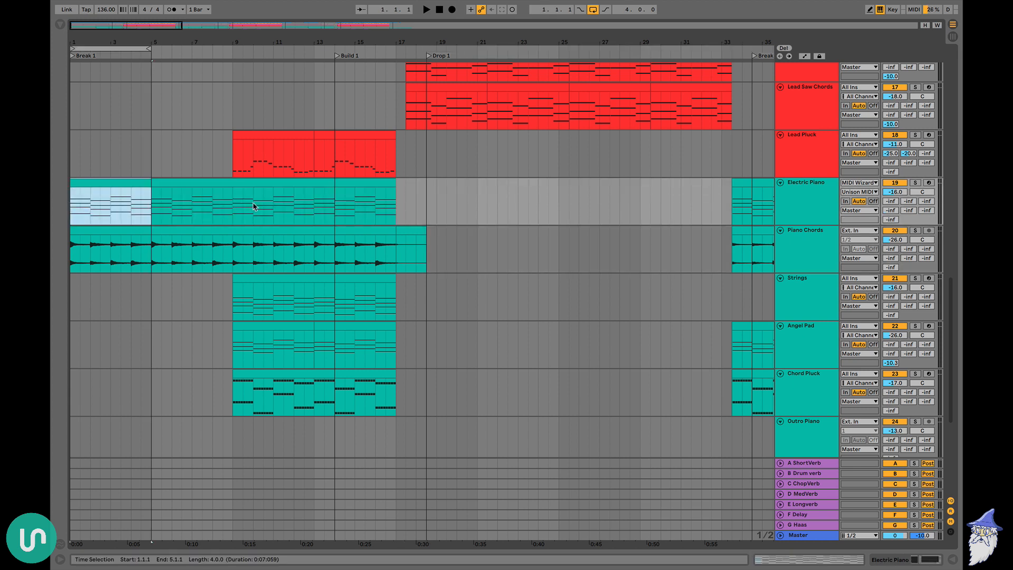
key("space")
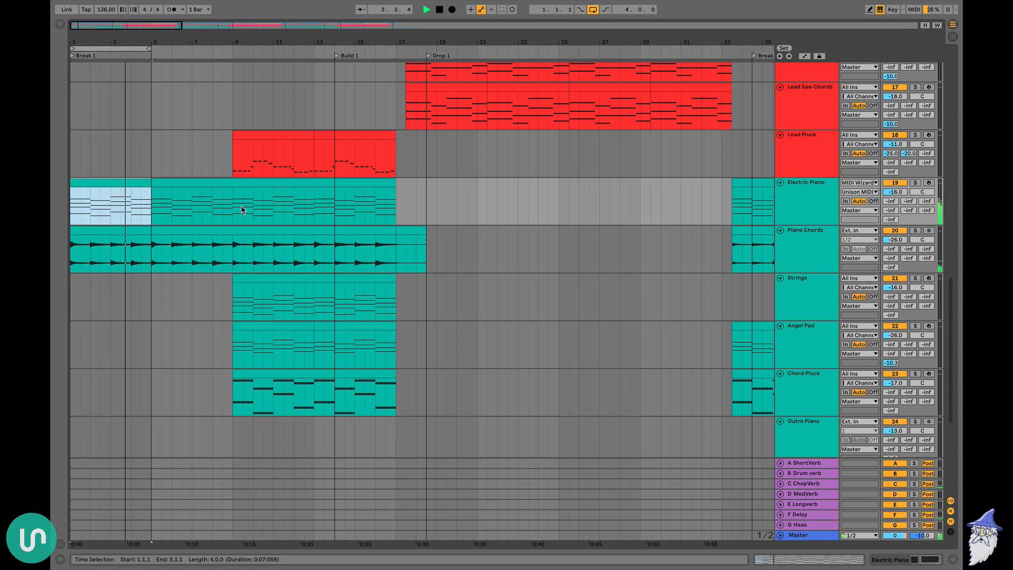
scroll(152, 264, "down", 5)
key("space")
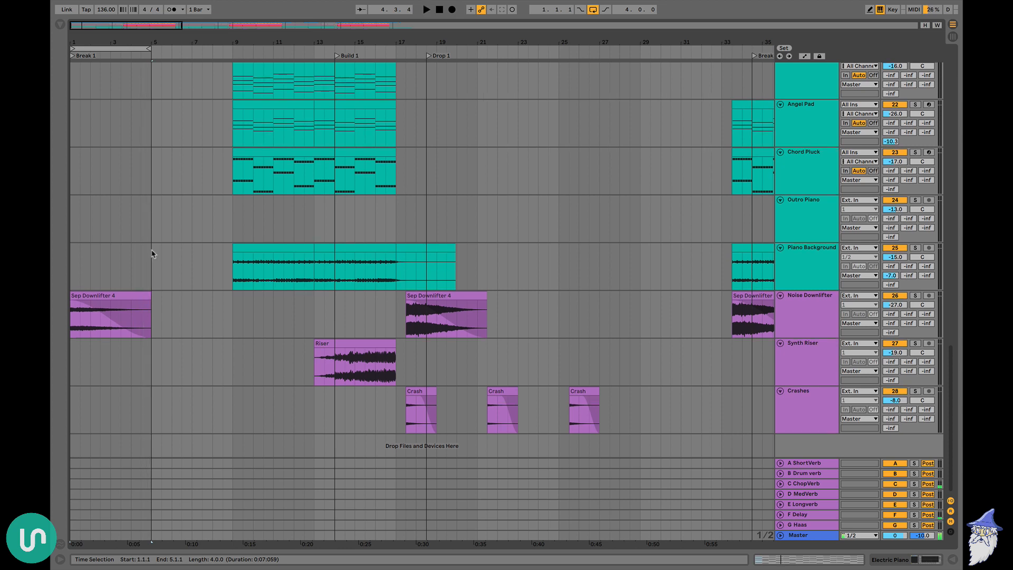
Deactivate the first four bars of the Break Bass, Electric Piano and Piano Chords tracks
scroll(152, 264, "up", 15)
left_click(102, 235)
key("0")
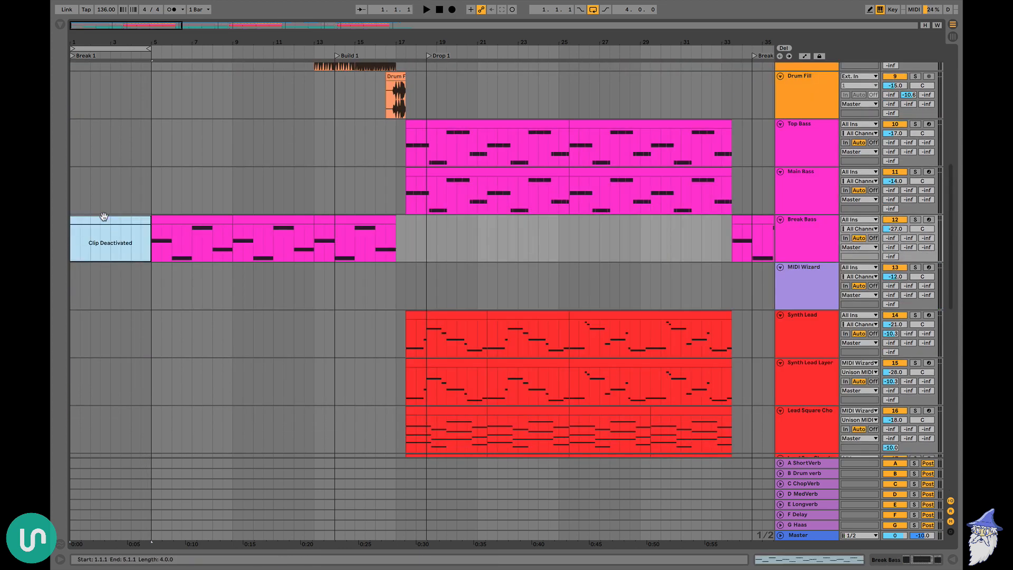
scroll(104, 232, "down", 9)
scroll(104, 221, "up", 1)
Arm the Electric Piano track and open the Unison MIDI Wizard plug-in from the MIDI Wizard track
left_click(930, 208)
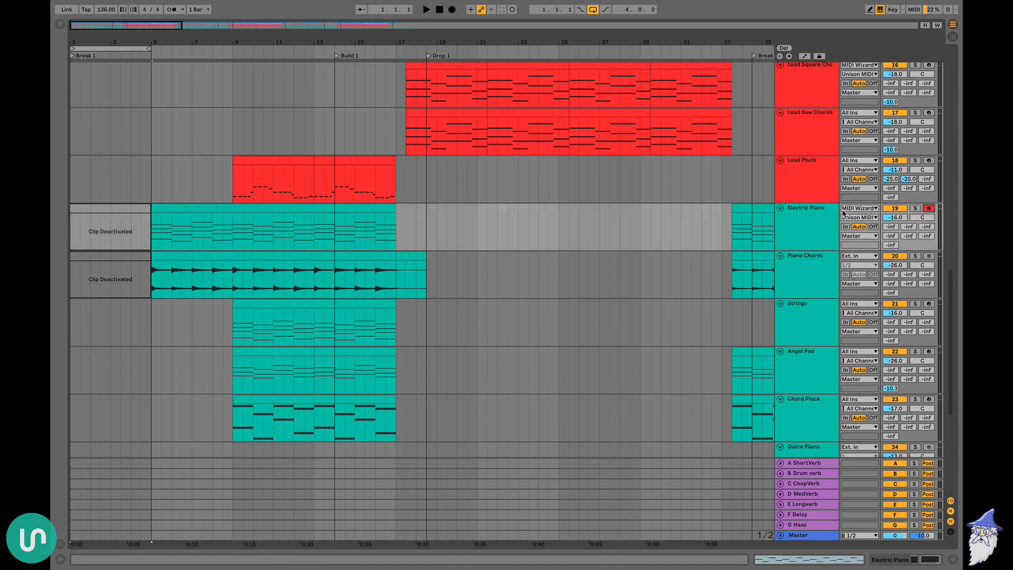
scroll(845, 211, "up", 6)
left_click(803, 197)
double_click(803, 197)
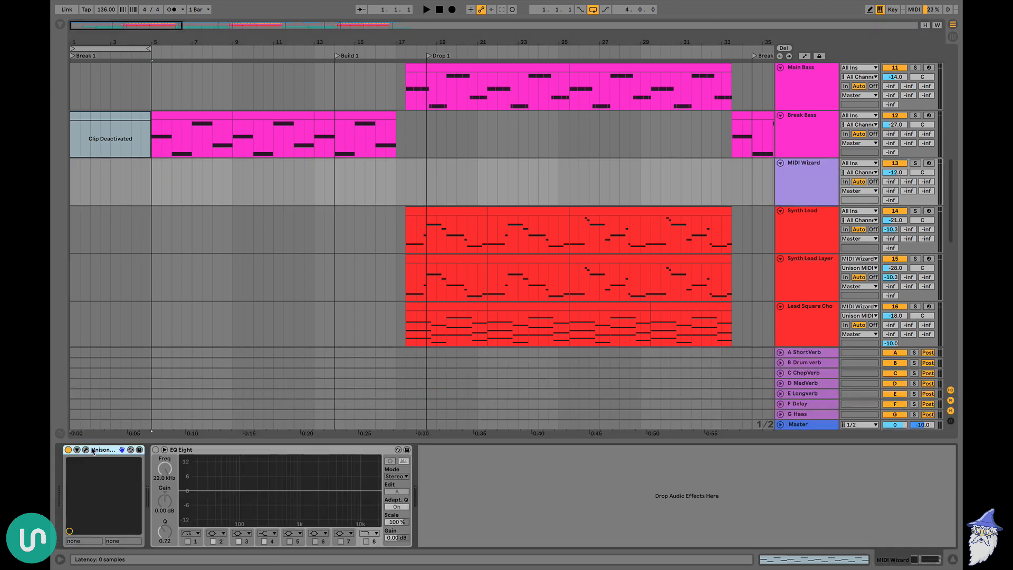
scroll(142, 196, "down", 6)
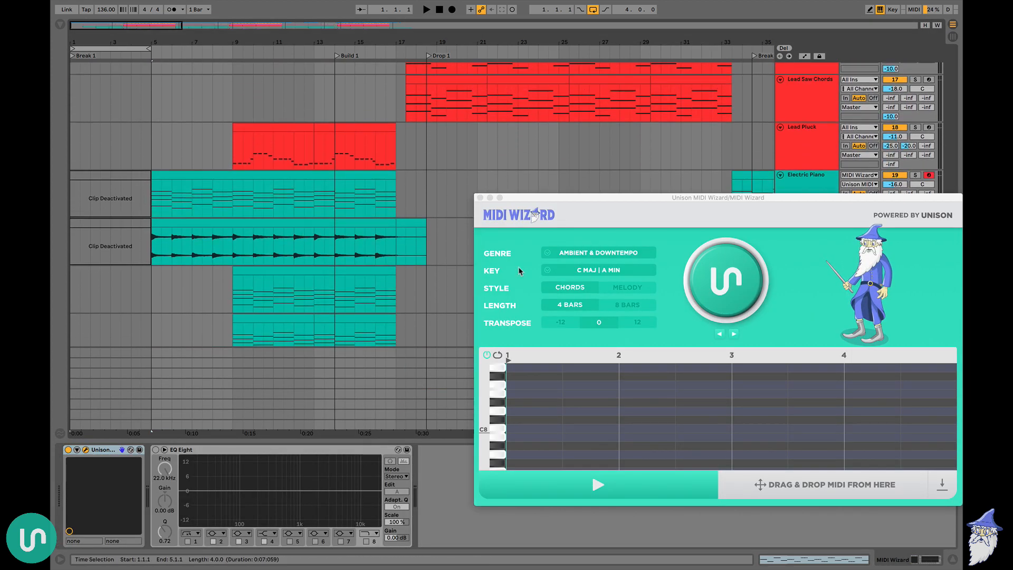
Set the MIDI Wizard genre to Pop & Future Pop and the key to Gb Maj | Eb Min
left_click(597, 253)
left_click(588, 423)
left_click_drag(591, 199, 552, 109)
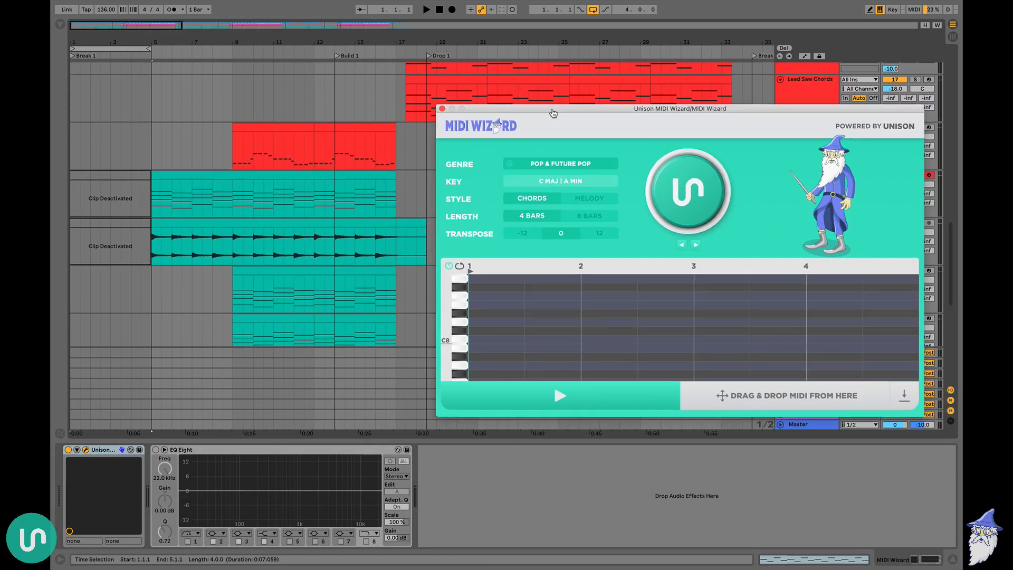
left_click(562, 183)
left_click(575, 264)
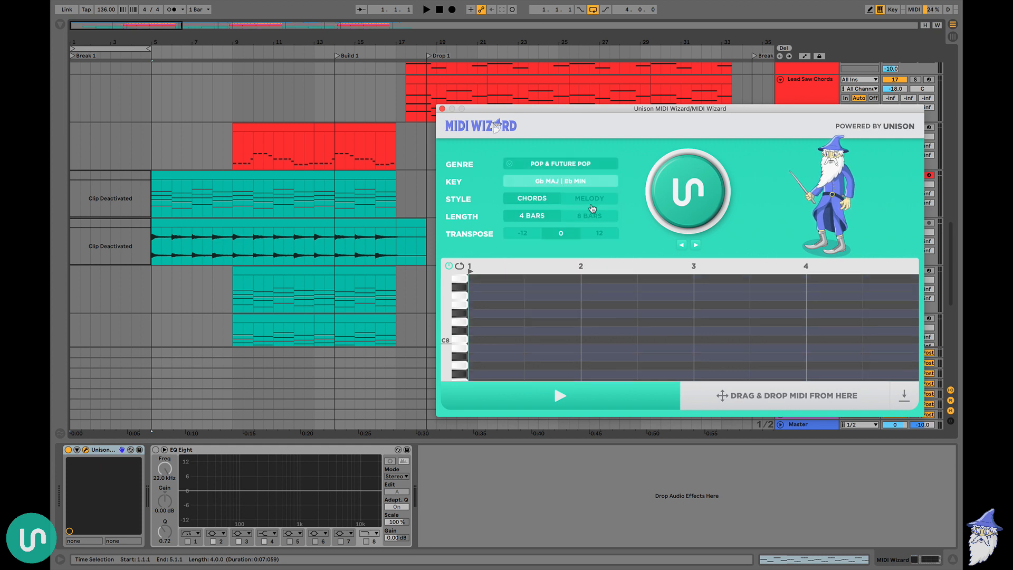
Generate a four-bar chord progression without transposition and audition it through the Electric Piano
left_click(669, 228)
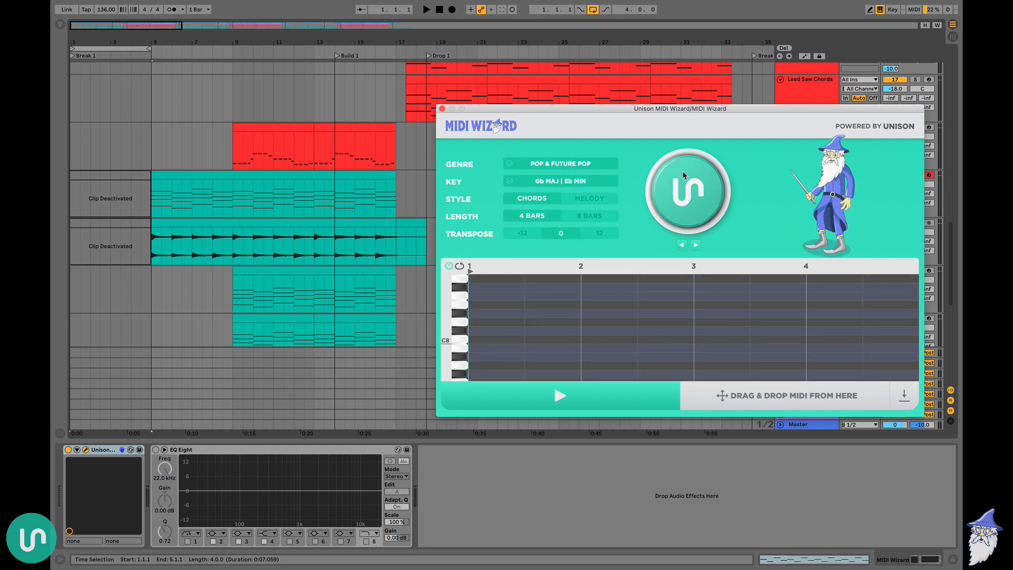
left_click(591, 405)
scroll(624, 355, "down", 2)
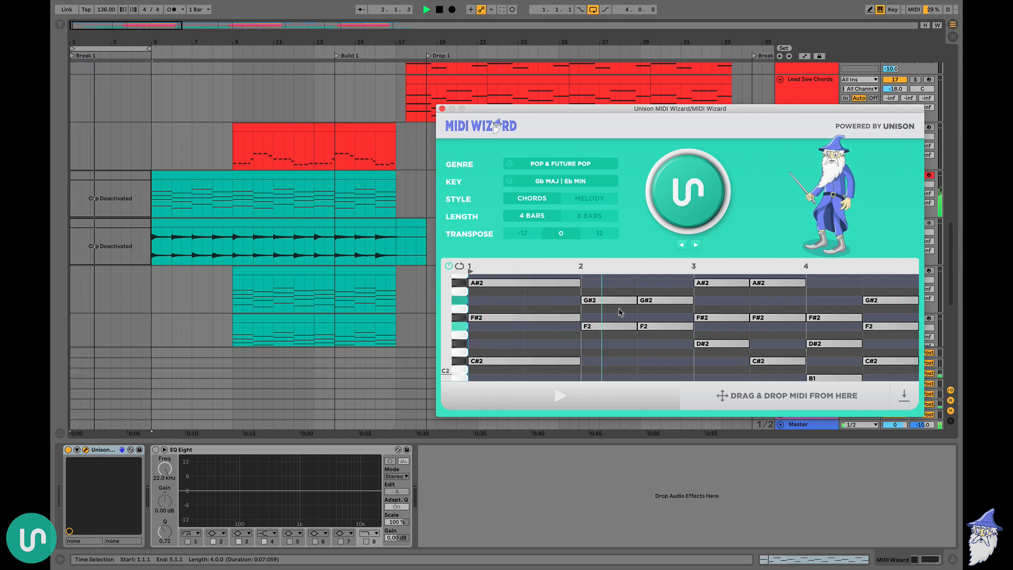
key("space")
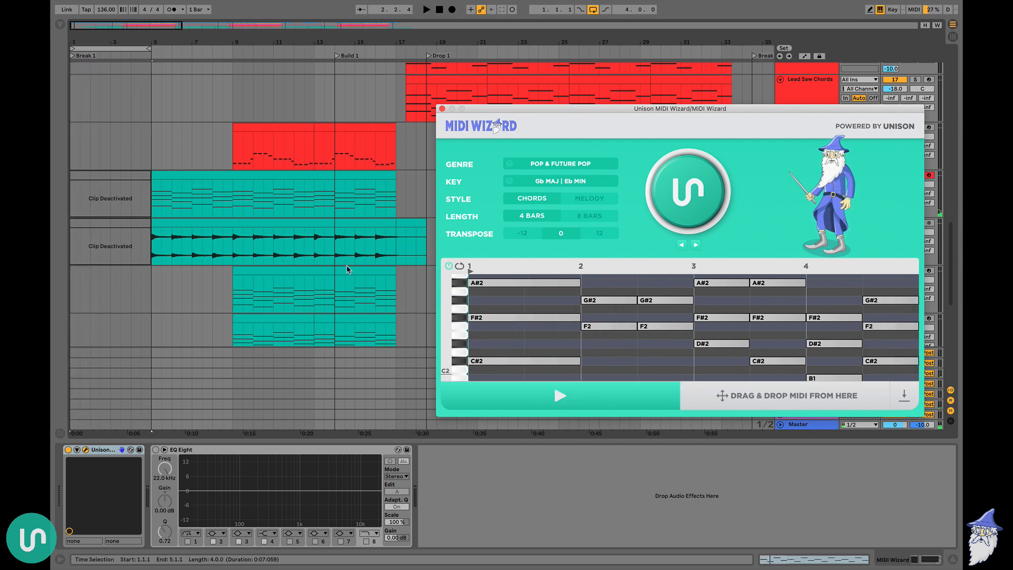
Set the transposition to 12, generate a new four-bar chord progression and audition it
left_click(591, 234)
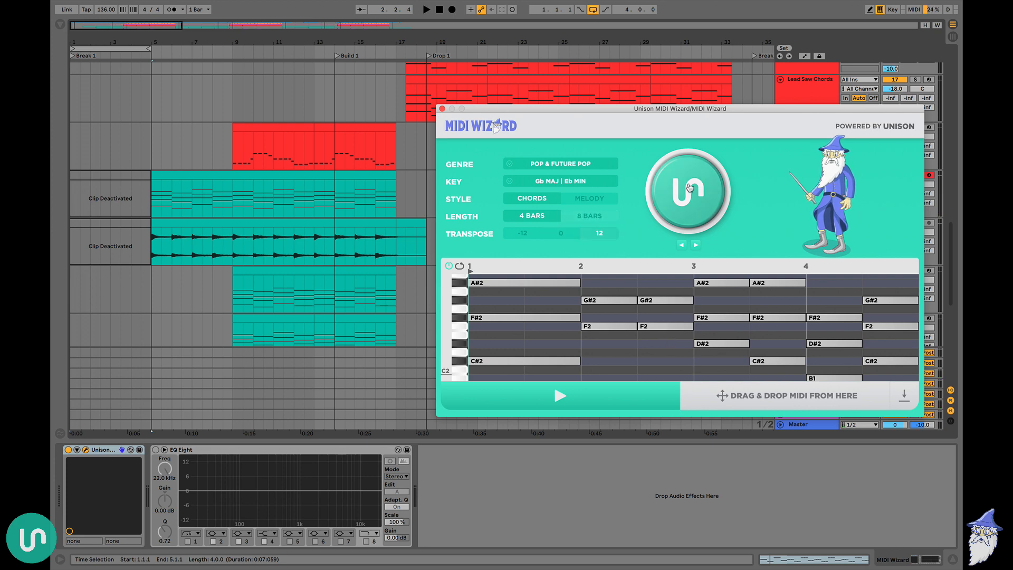
left_click(690, 188)
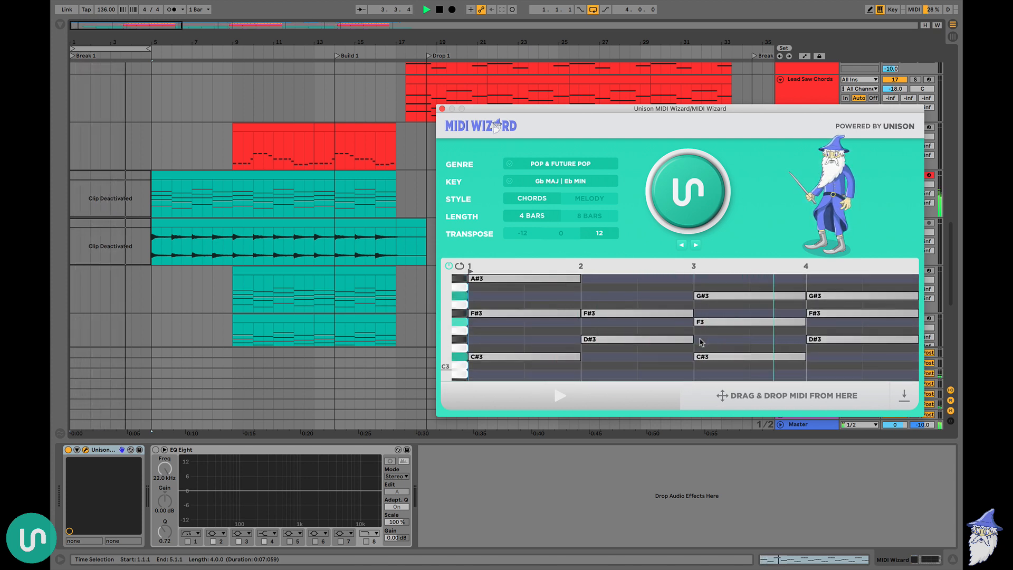
key("space")
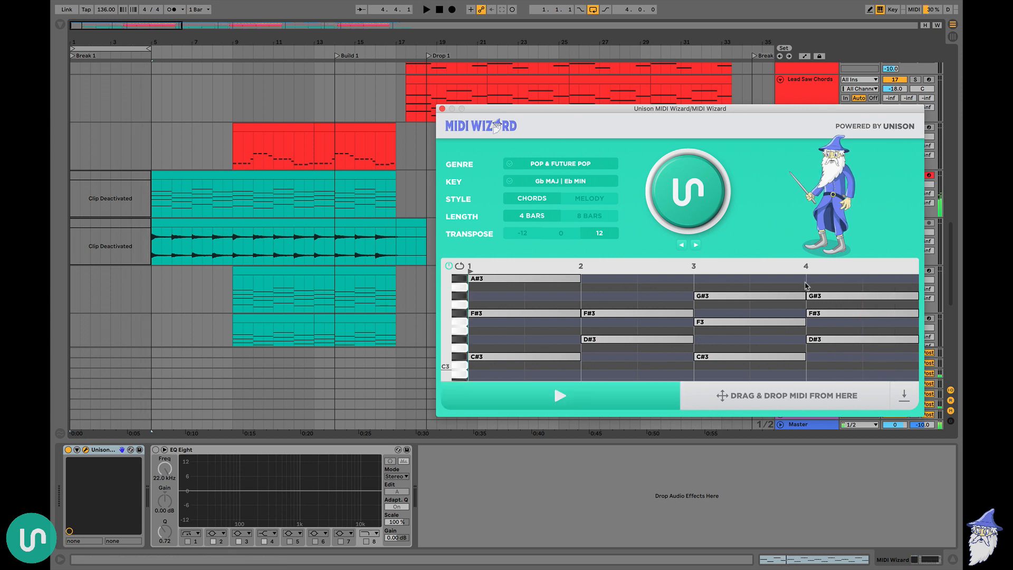
Change the bar 4 chord to C#3, F3 and A#3, then place the generated chords over the deactivated Electric Piano section
left_click_drag(805, 283, 911, 281)
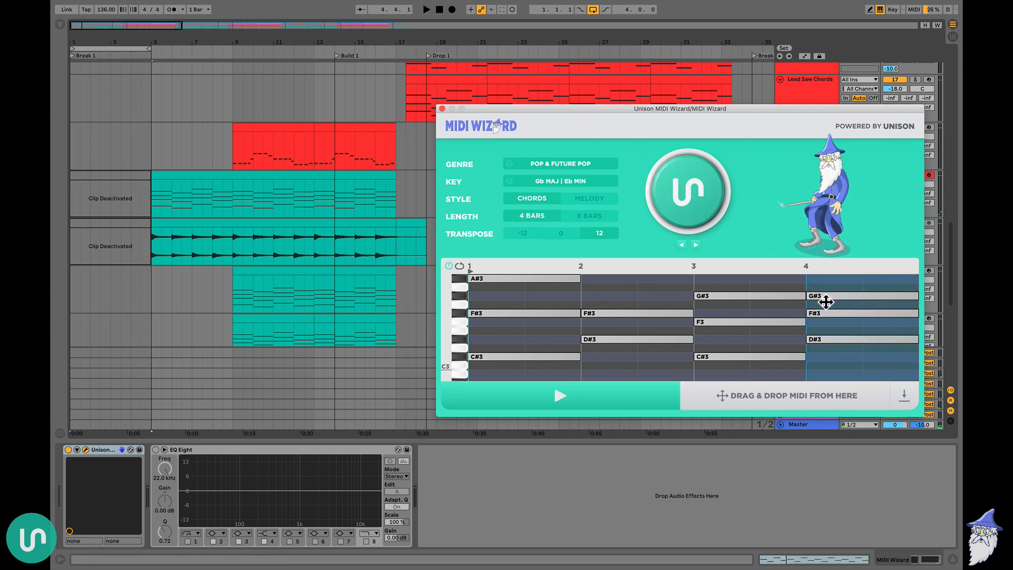
key("space")
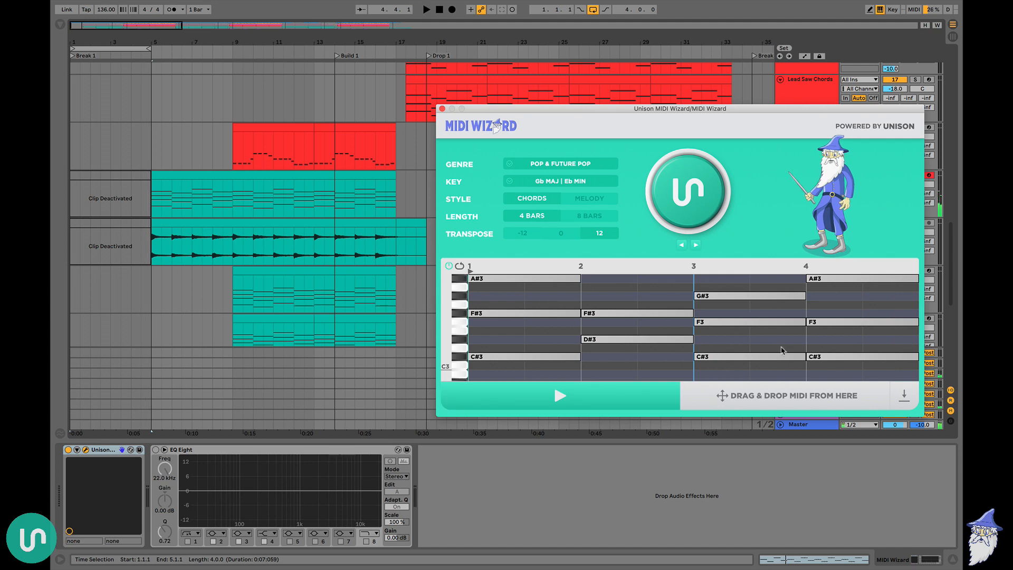
left_click_drag(799, 397, 92, 190)
left_click(124, 193)
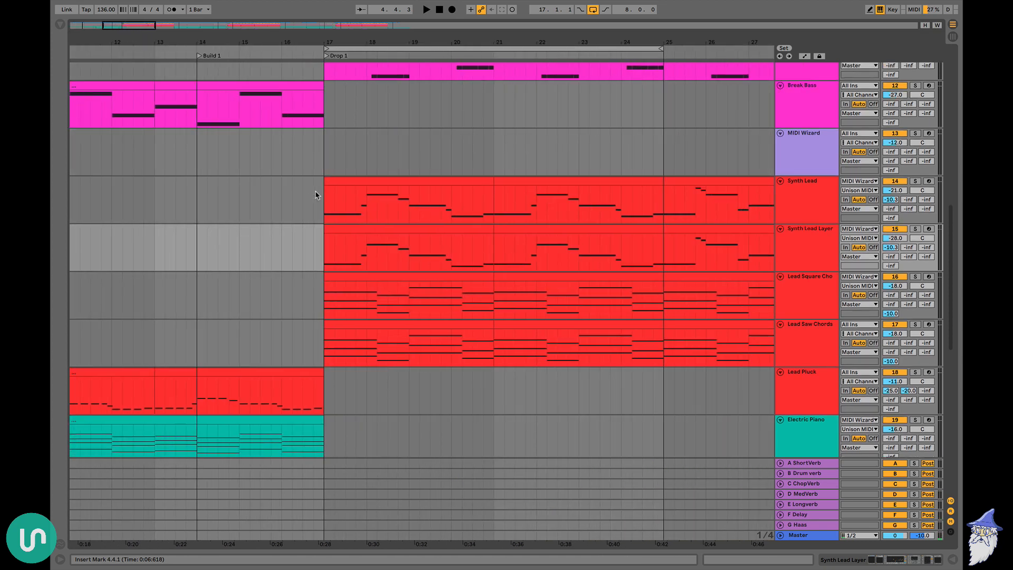
Play the start of Drop 1, then deactivate bars 17 to 25 on Synth Lead, Synth Lead Layer and both lead chord tracks
scroll(315, 191, "up", 1)
left_click(345, 148)
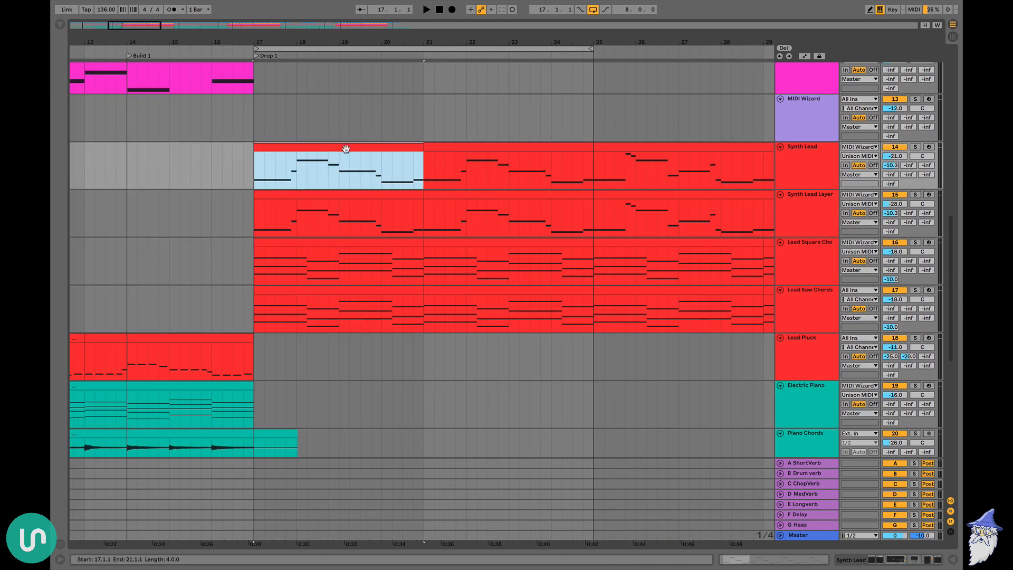
key("space")
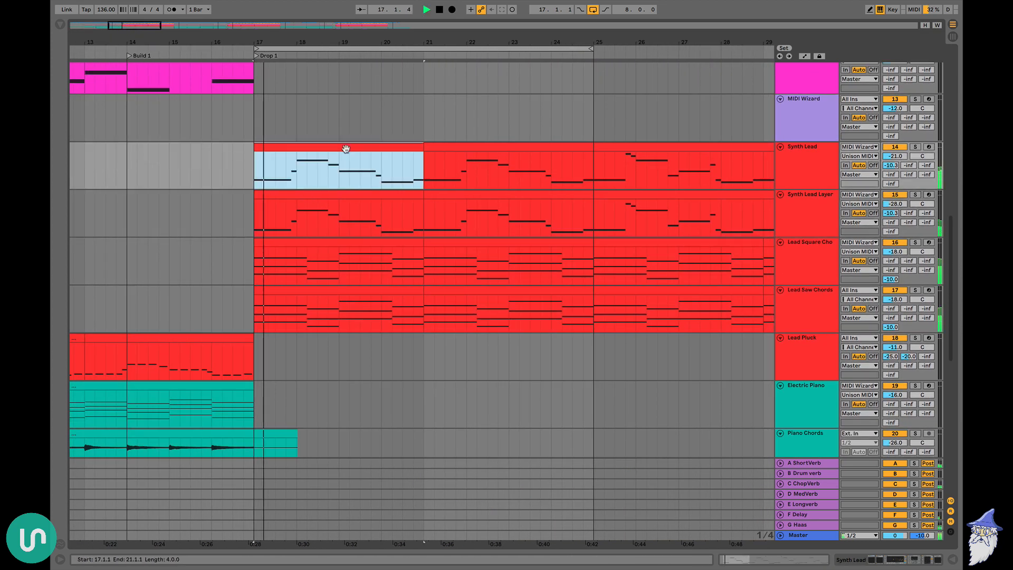
key("space")
left_click(536, 290, "shift")
key("0")
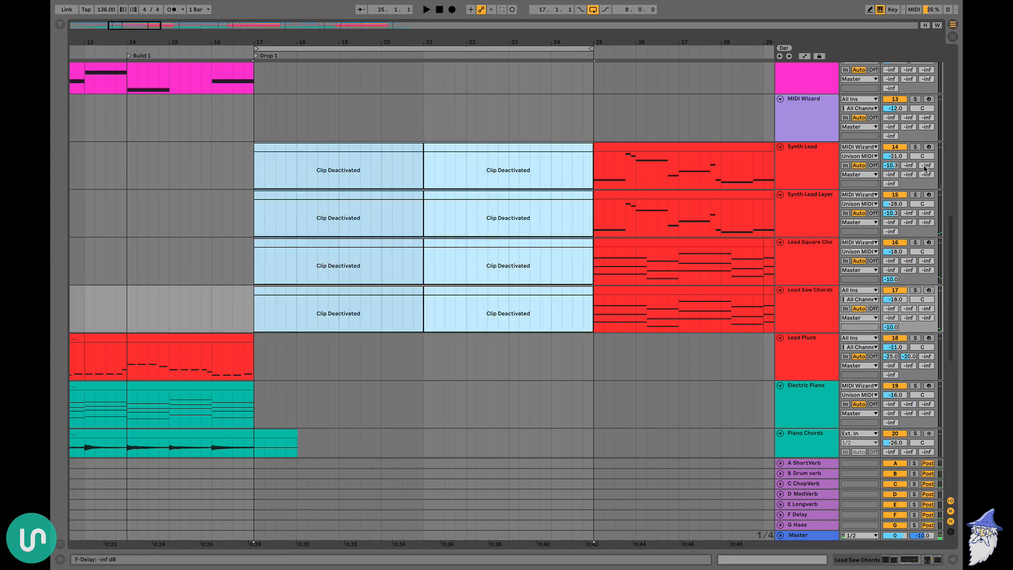
Arm the Synth Lead track and reopen the Unison MIDI Wizard plug-in
left_click(929, 147)
double_click(808, 124)
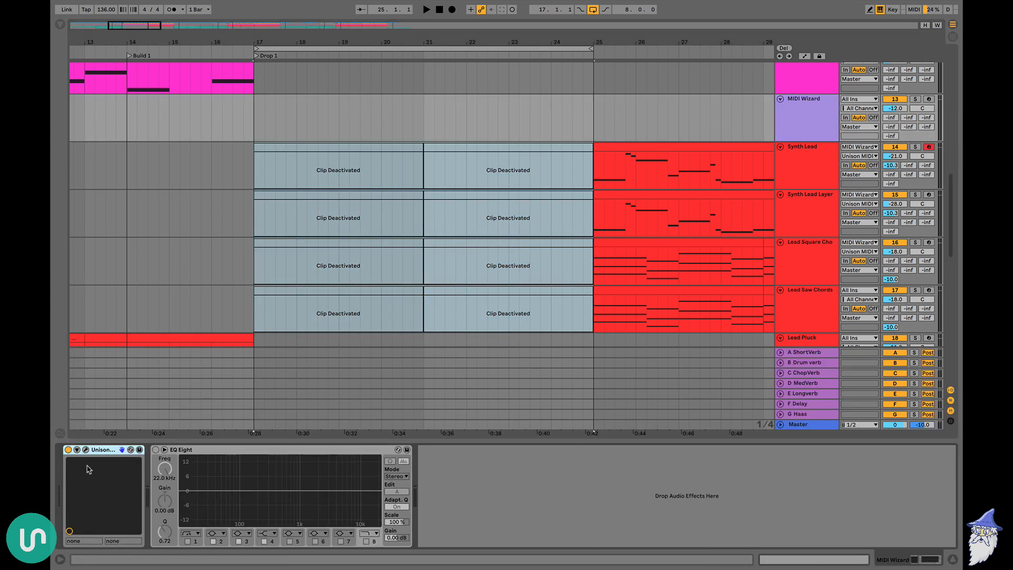
left_click(86, 450)
Switch the style to Melody, generate a four-bar melody and audition it through the Synth Lead
left_click(587, 201)
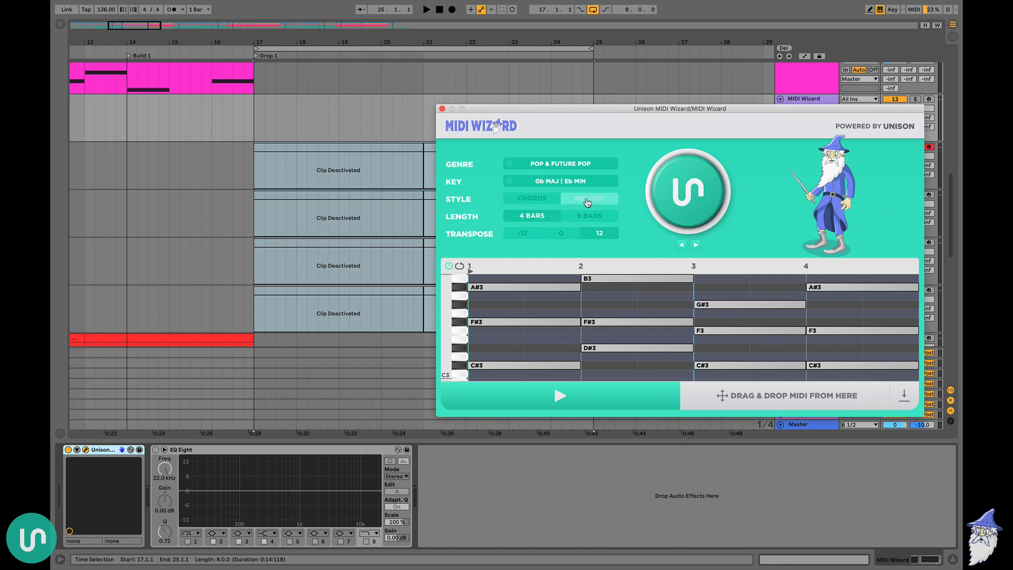
left_click(708, 201)
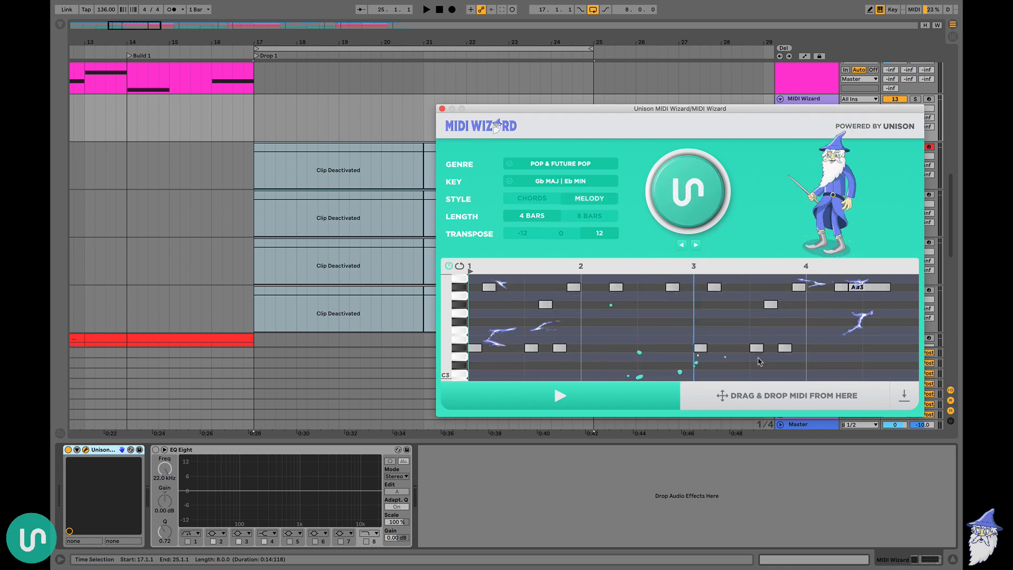
left_click(588, 410)
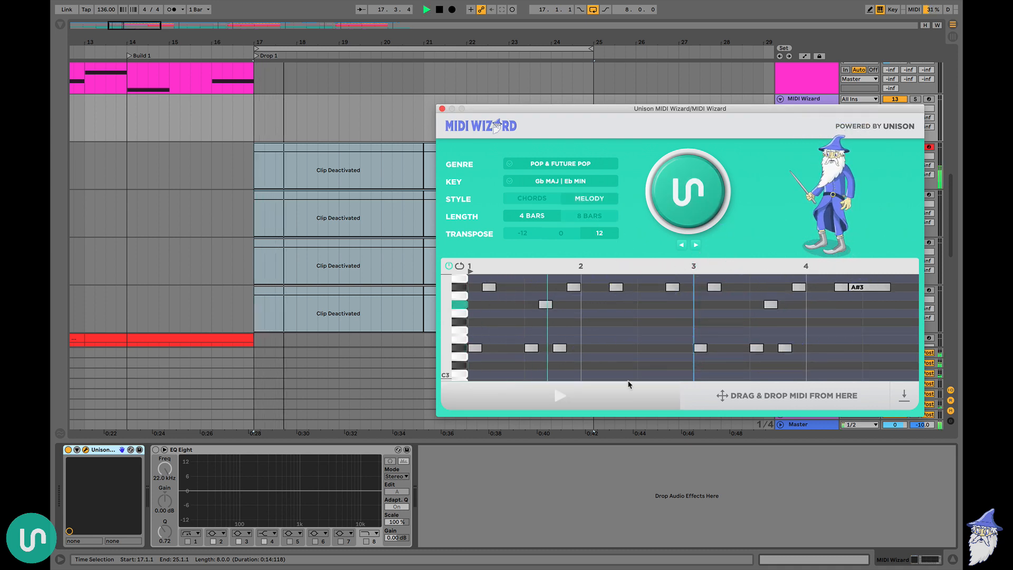
scroll(673, 312, "up", 2)
scroll(673, 313, "up", 1)
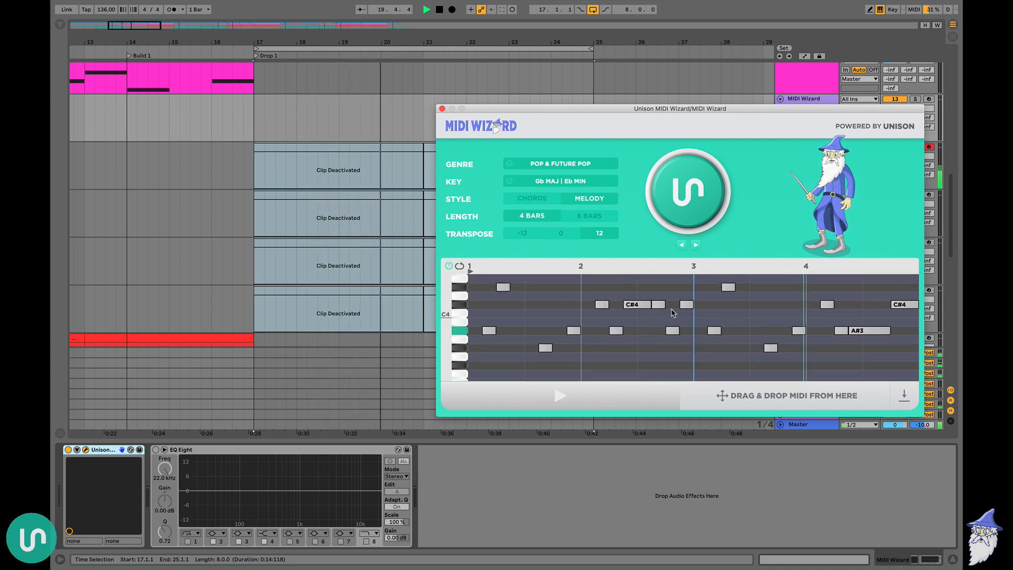
key("space")
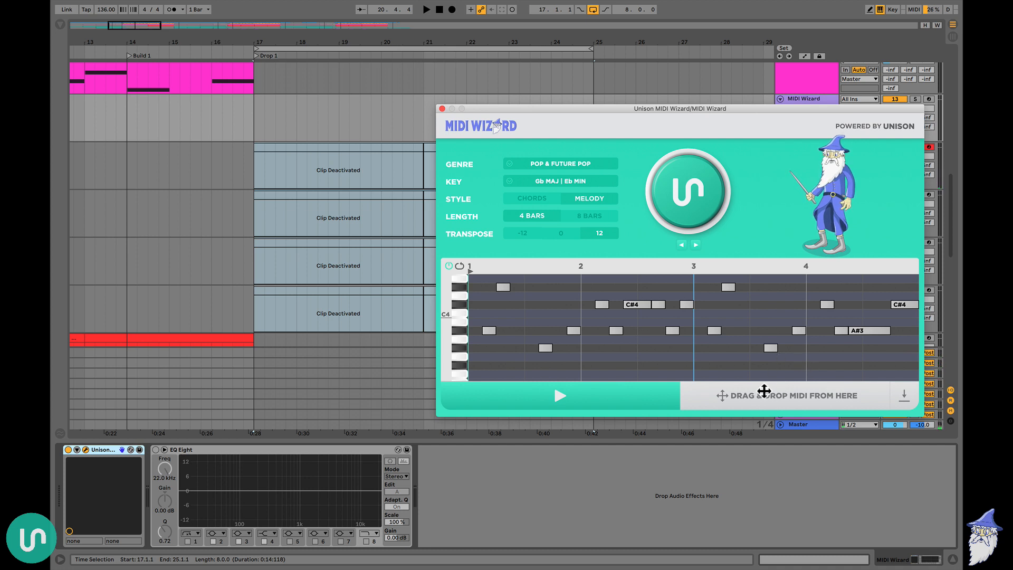
Place the generated melody at bar 17 on the MIDI Wizard track and duplicate the clip
left_click_drag(764, 391, 255, 115)
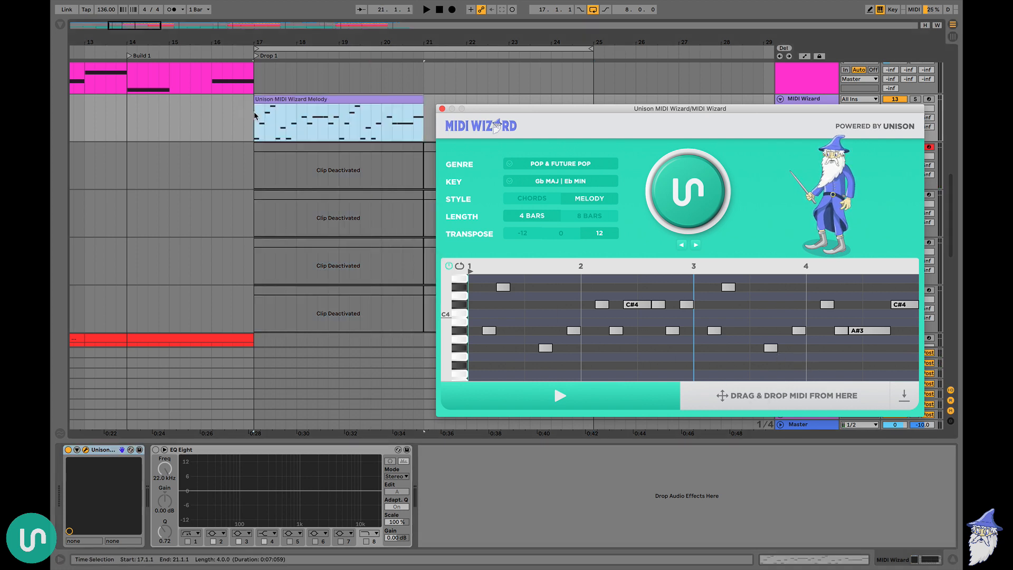
left_click(299, 99)
key("super+d")
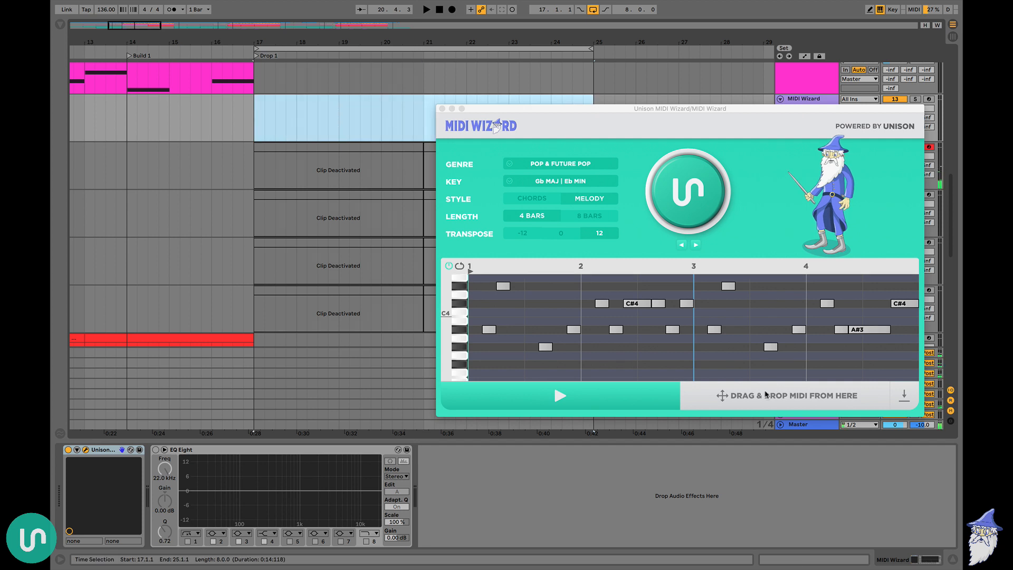
Place the Wizard's current four-bar melody at bar 17 on the MIDI Wizard track, repeat it through bar 25 and close the plug-in
left_click(690, 307)
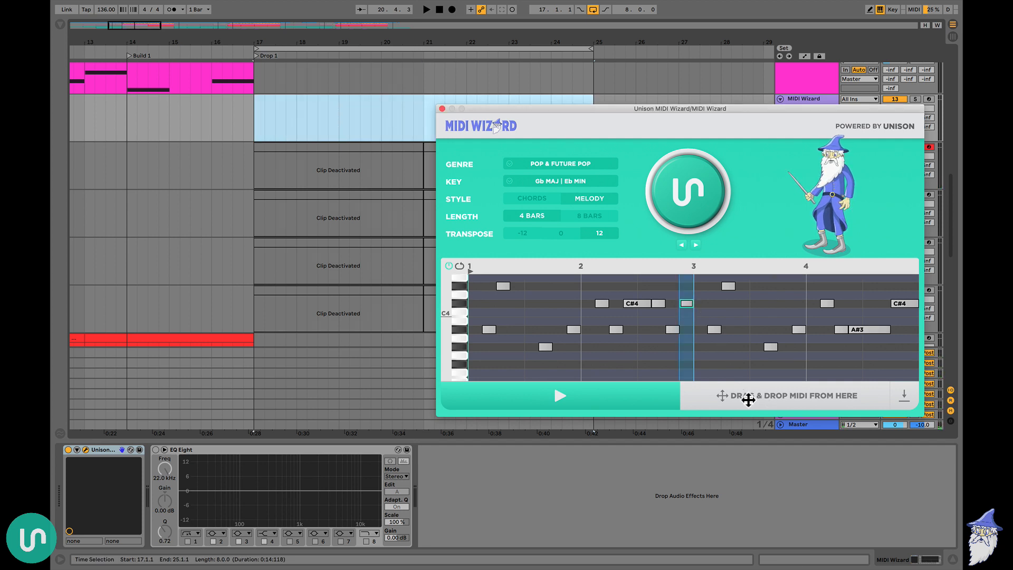
left_click_drag(749, 399, 255, 113)
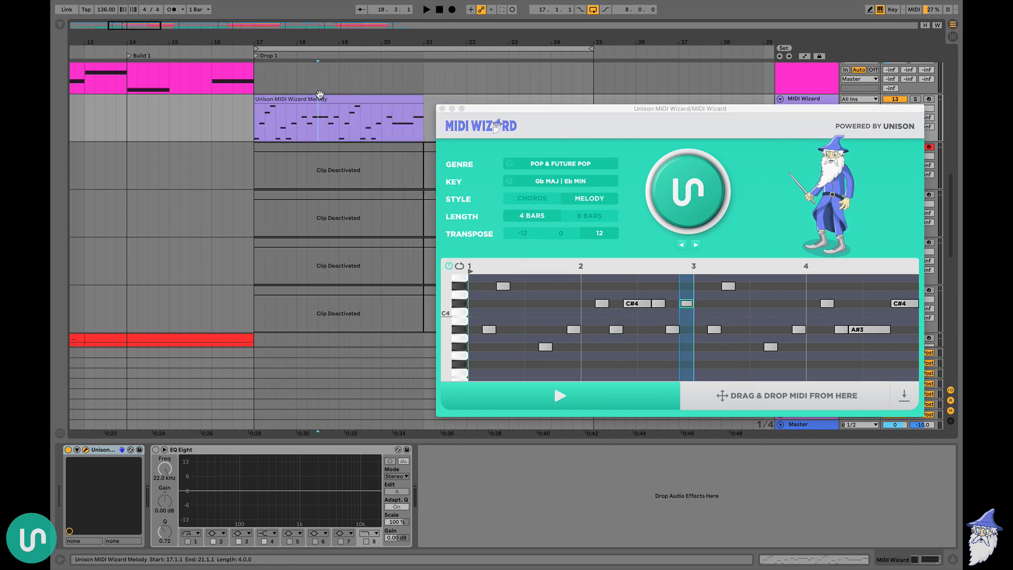
left_click(320, 99)
key("super+d")
left_click(443, 109)
Move both melody clips from the MIDI Wizard track onto Synth Lead at bars 17 to 25 and audition them
left_click(372, 109)
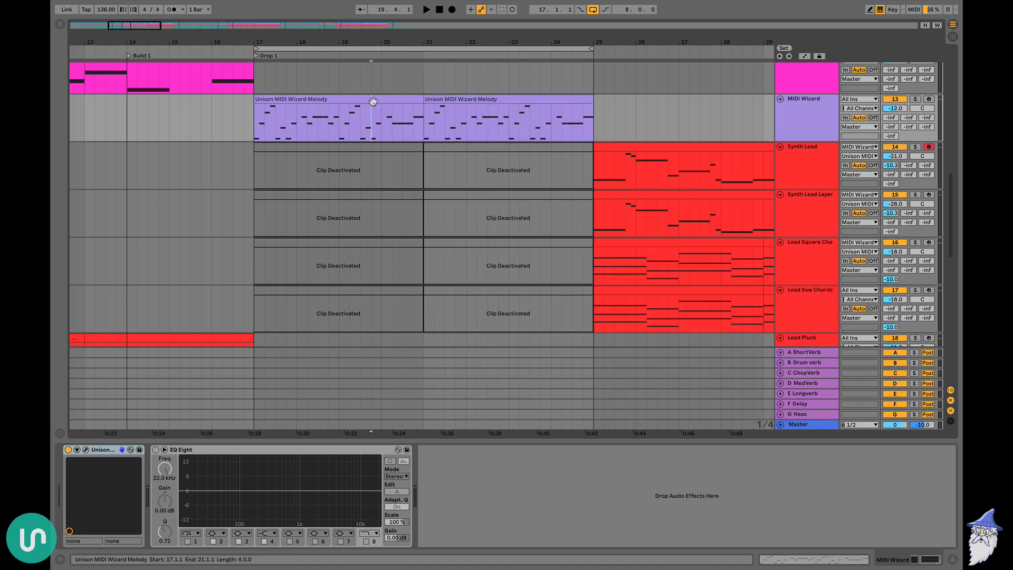
left_click(373, 100)
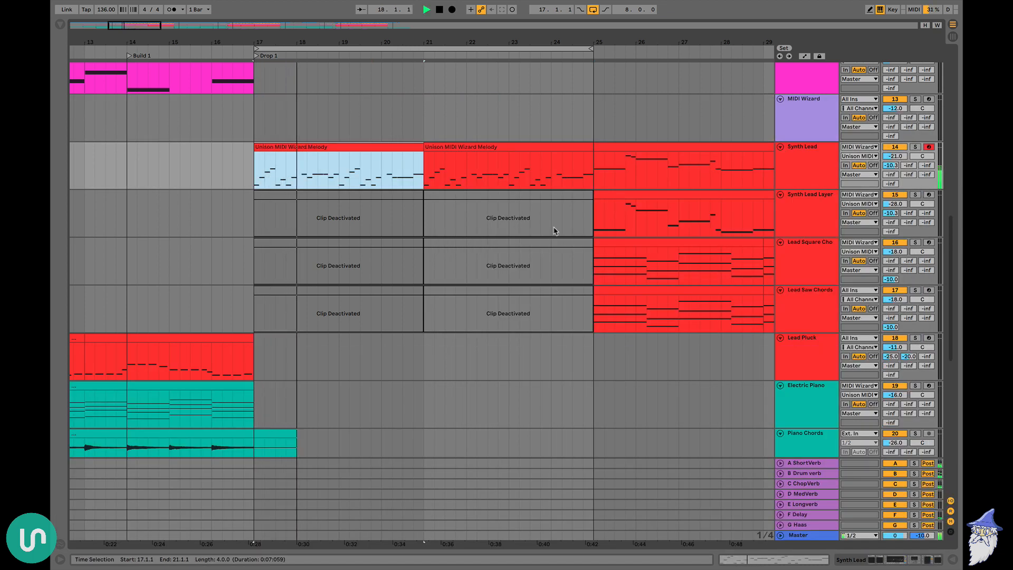
key("space")
Copy the Electric Piano's Unison MIDI Wizard Chords clip from bar 1 to both lead chord tracks, filling bars 17 to 25
left_click(273, 219)
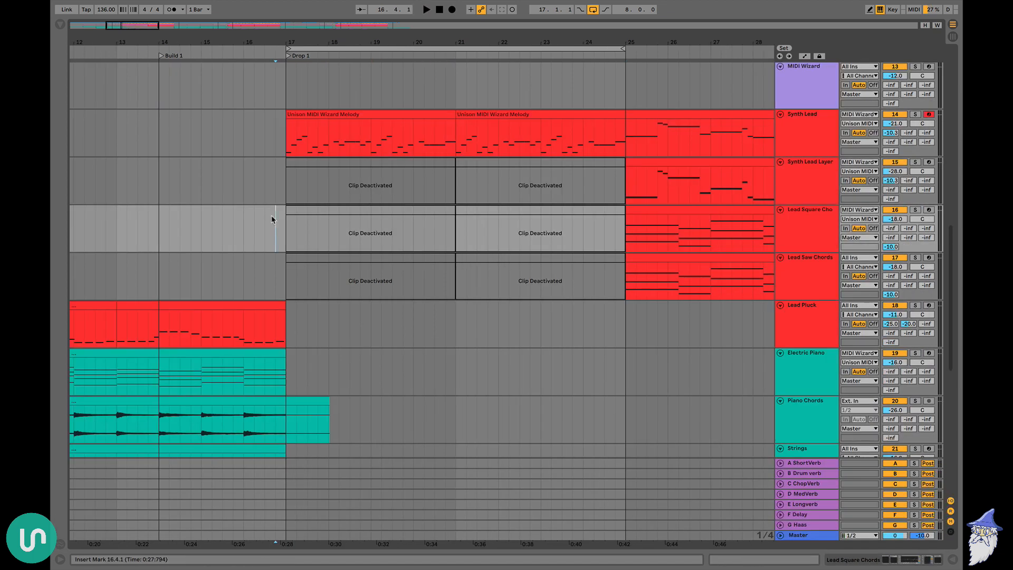
scroll(271, 220, "left", 10)
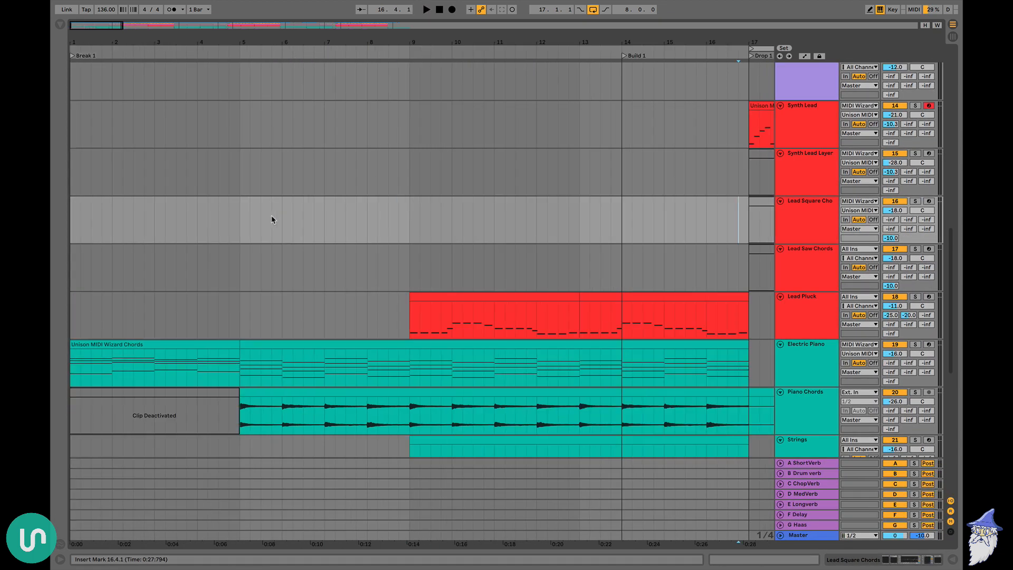
left_click(130, 347)
scroll(299, 256, "right", 15)
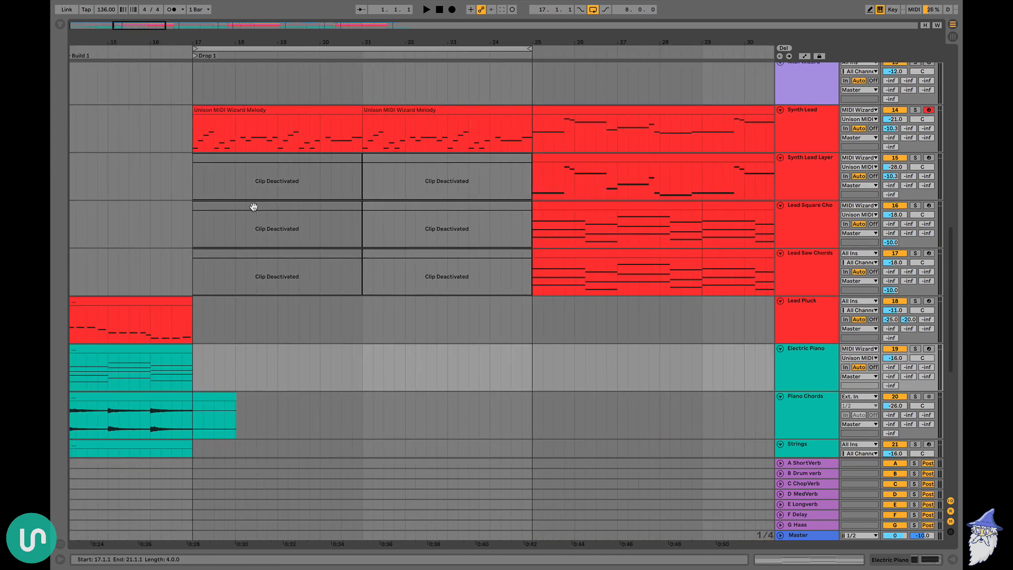
left_click(254, 207)
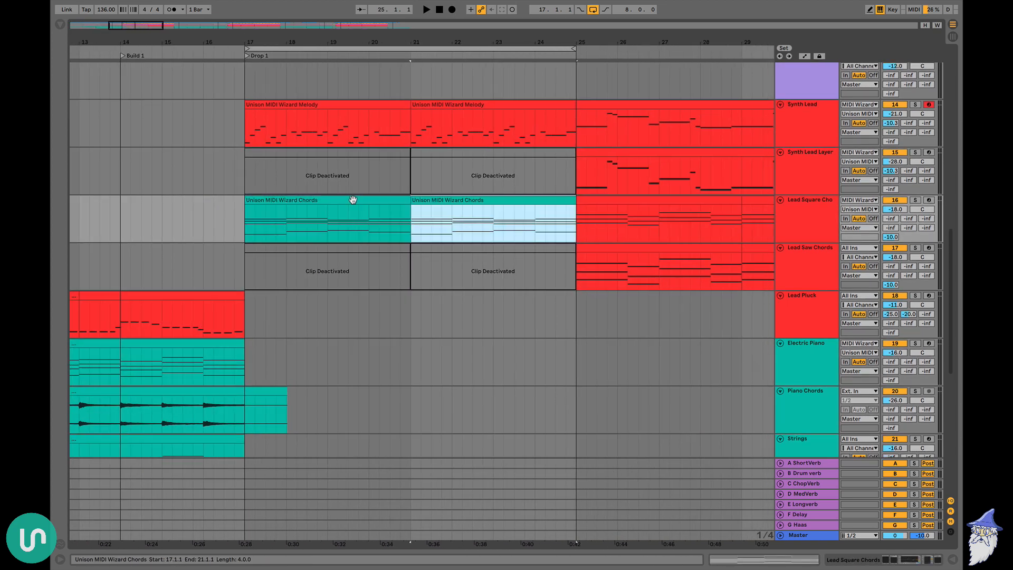
left_click(351, 199)
left_click(440, 206, "shift")
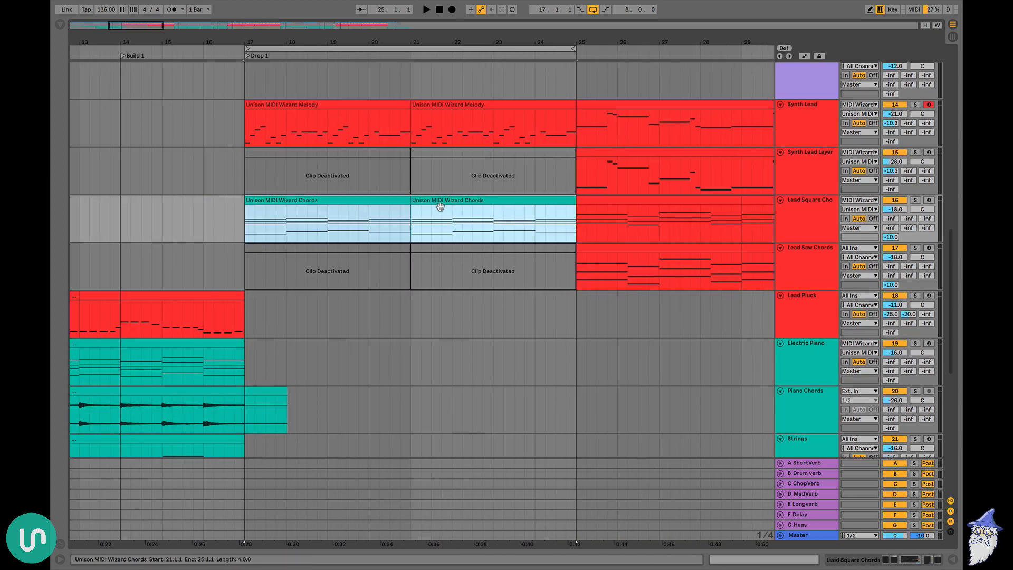
left_click(352, 248)
Transpose all notes of the Lead Square Chords clip at bar 17 up an octave and duplicate the clip to bar 21
double_click(332, 198)
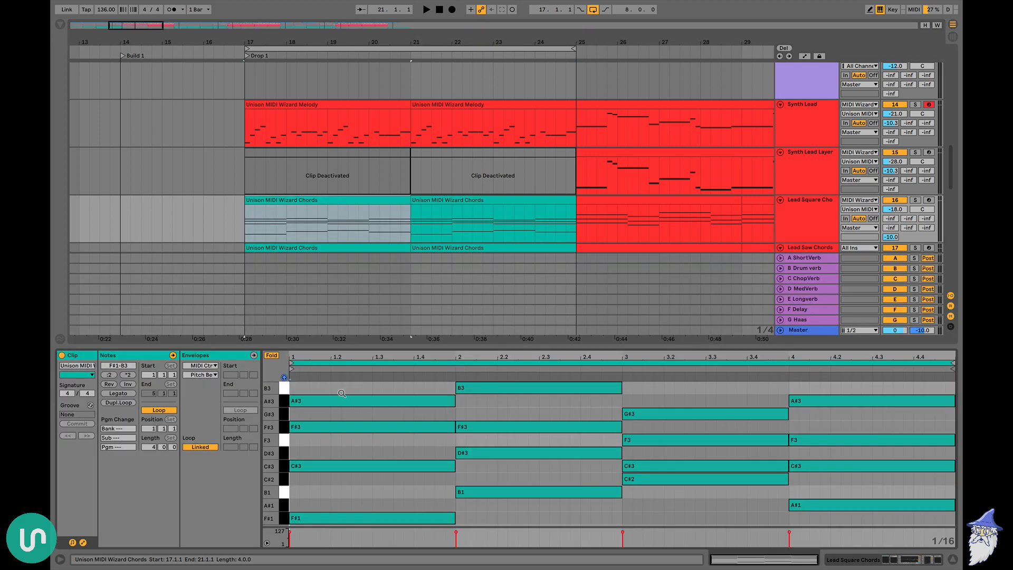
key("ctrl+a")
key("shift+Up")
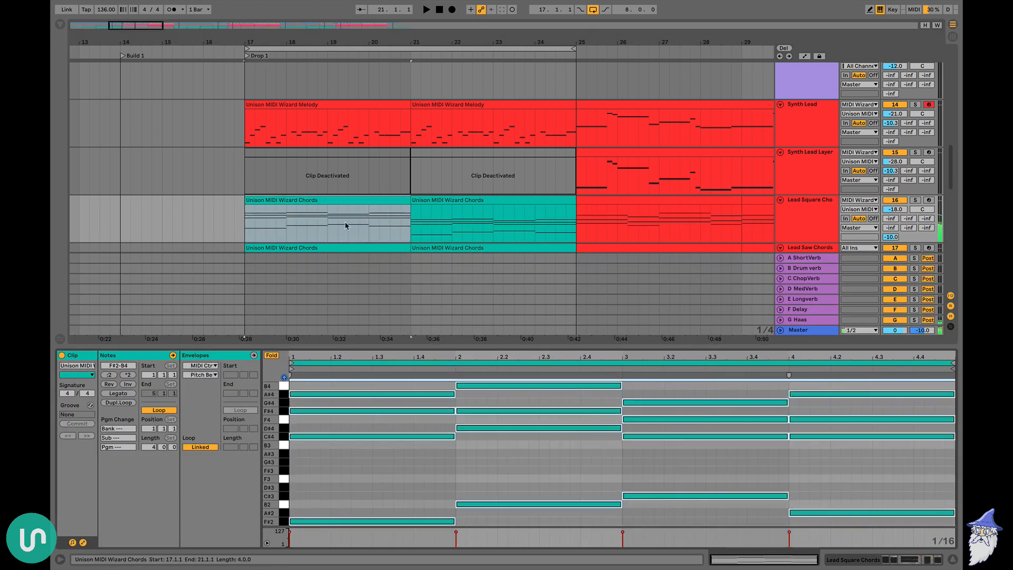
left_click(331, 198)
key("ctrl+d")
key("ctrl+alt+l")
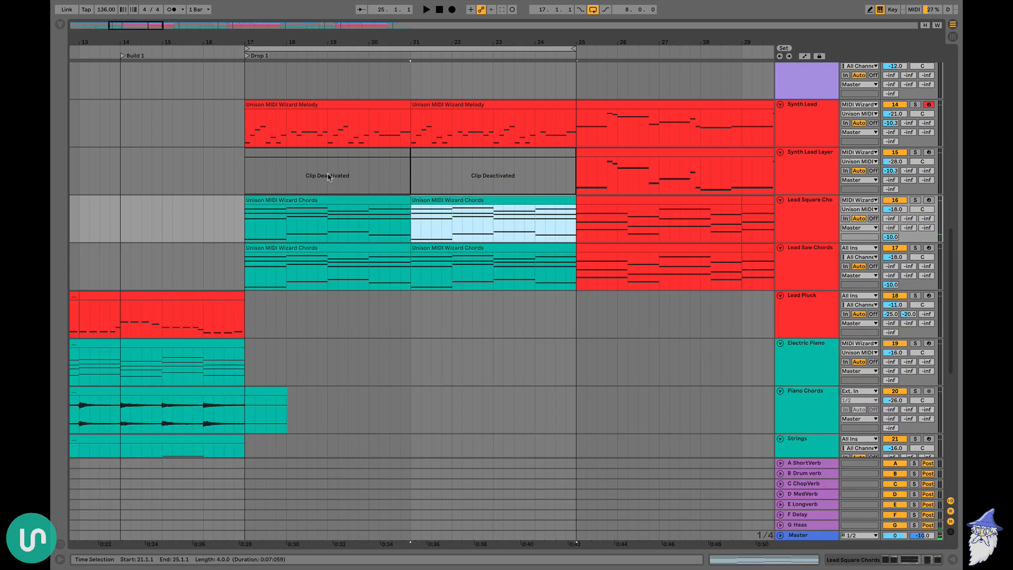
Copy both Synth Lead melody clips onto the Synth Lead Layer track at bars 17 to 25
left_click(299, 104)
left_click(487, 105, "shift")
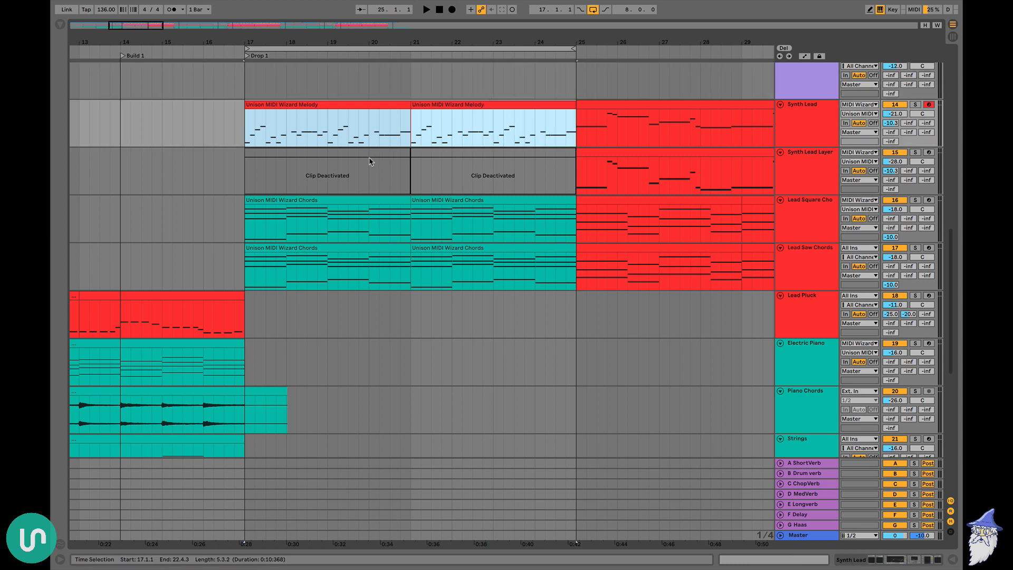
key("ctrl+c")
left_click(369, 162)
key("ctrl+v")
Mute Top Bass and Main Bass and play Drop 1 from bar 17 to hear the leads and chords
scroll(370, 159, "up", 8)
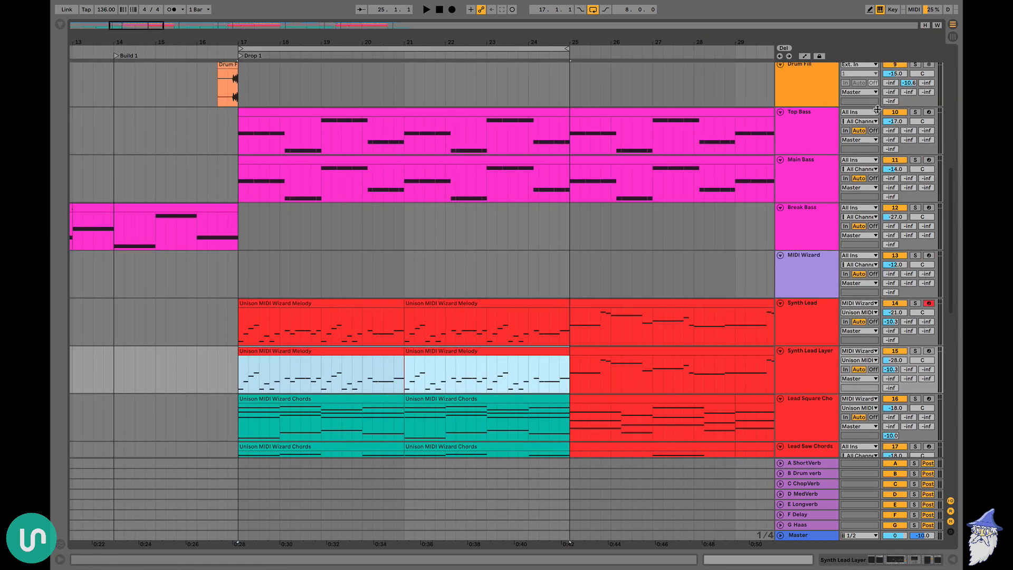
left_click(895, 112)
left_click(895, 160)
key("space")
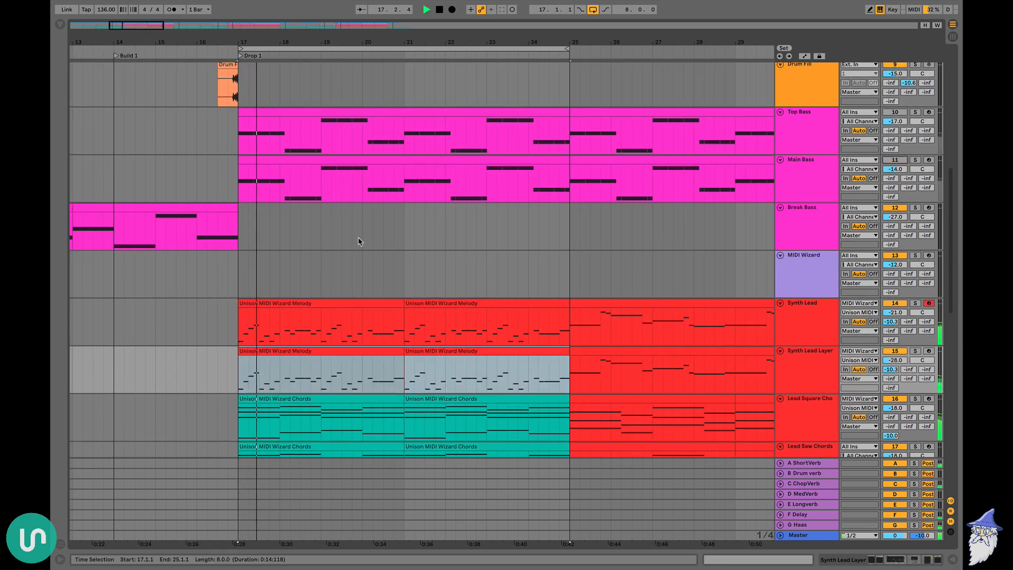
left_click(241, 227)
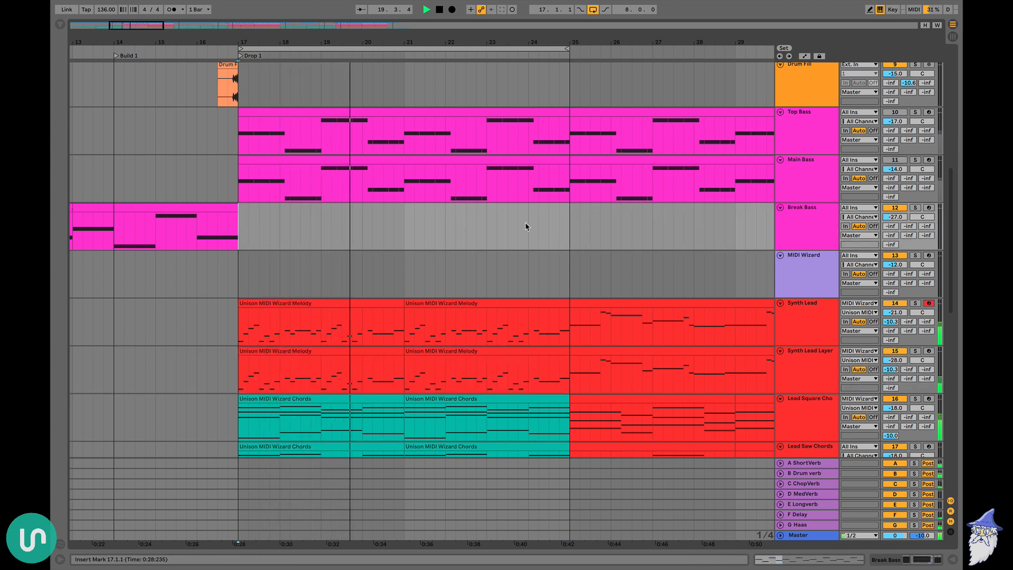
scroll(526, 226, "down", 5)
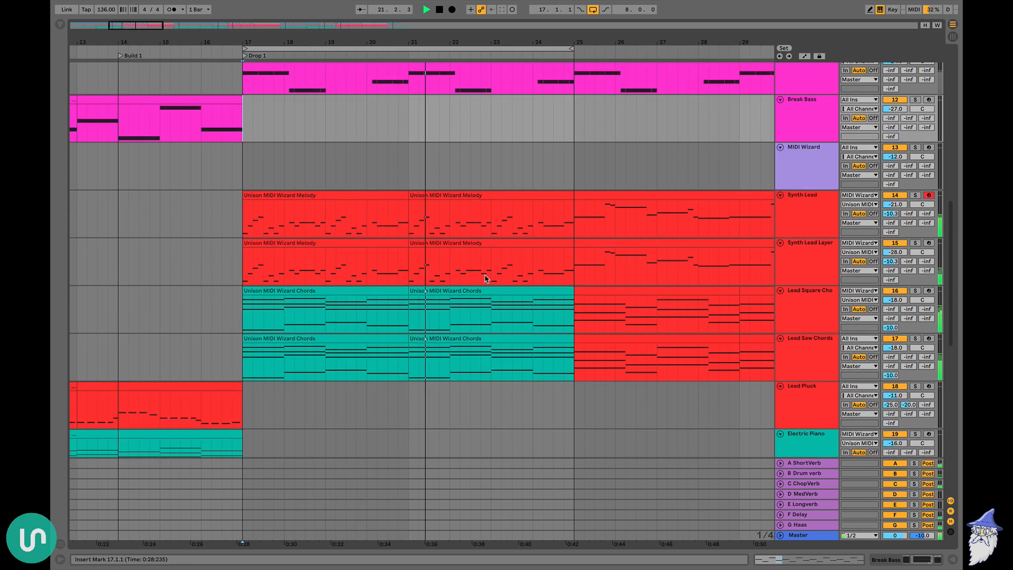
Stop playback and examine the lowest notes of the lead chord clips at bar 17
double_click(363, 289)
key("space")
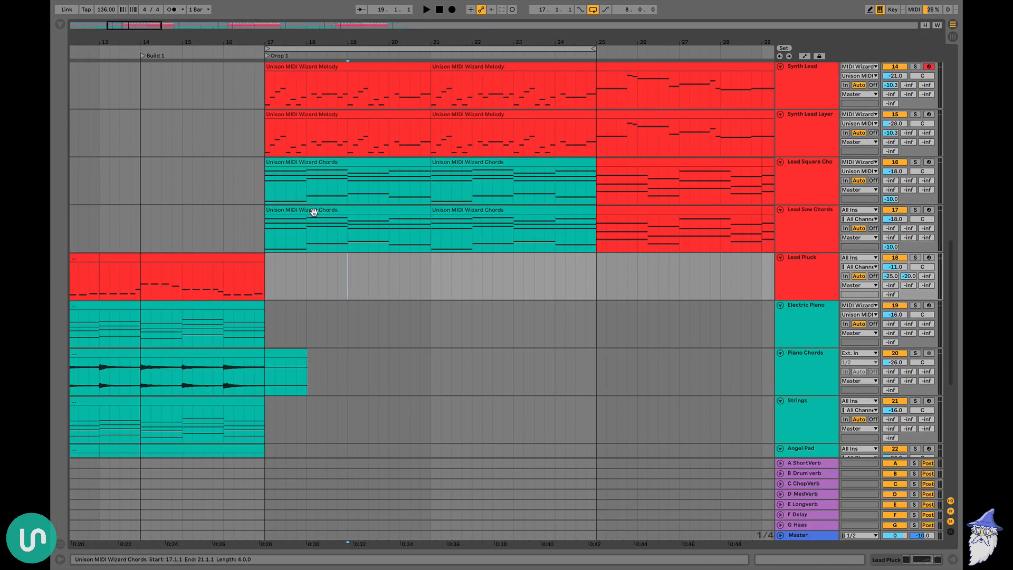
double_click(314, 212)
scroll(430, 452, "down", 2)
left_click_drag(412, 441, 630, 465)
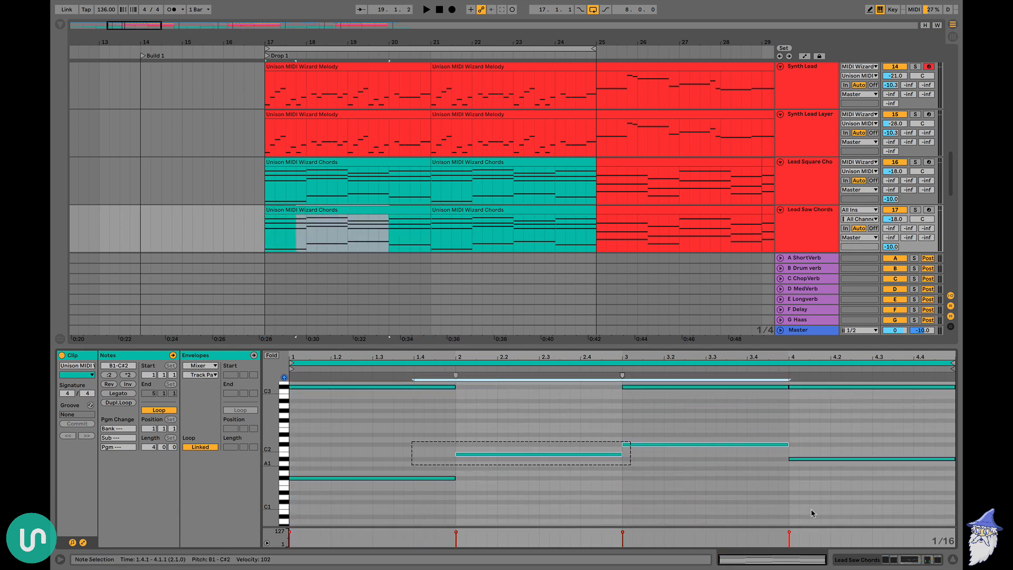
left_click_drag(813, 514, 834, 517)
key("super+alt+l")
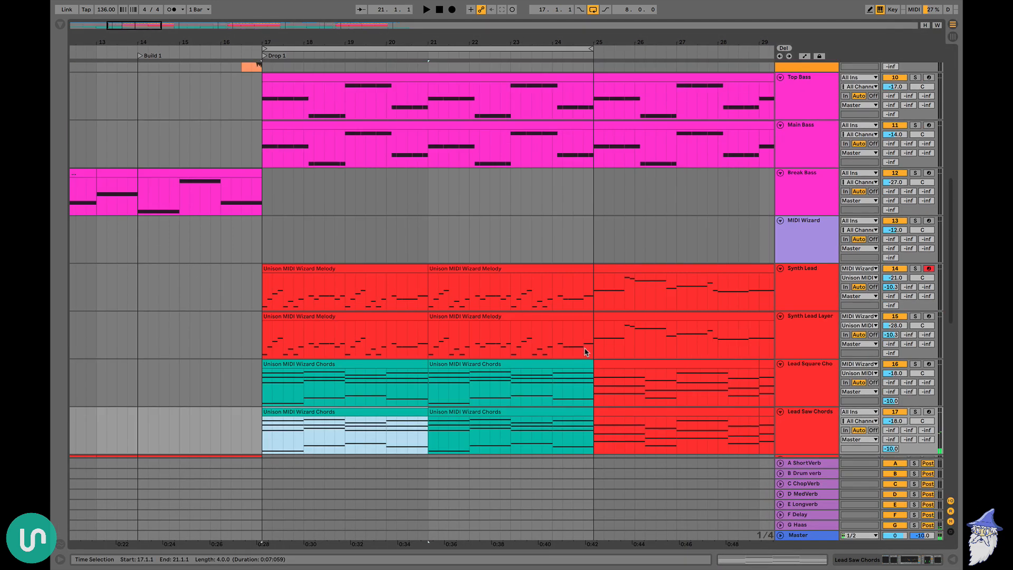
Change the Top Bass notes in bars 17 to 25 to follow F#, B, C# and A#, and copy the clip to Main Bass
scroll(476, 230, "up", 3)
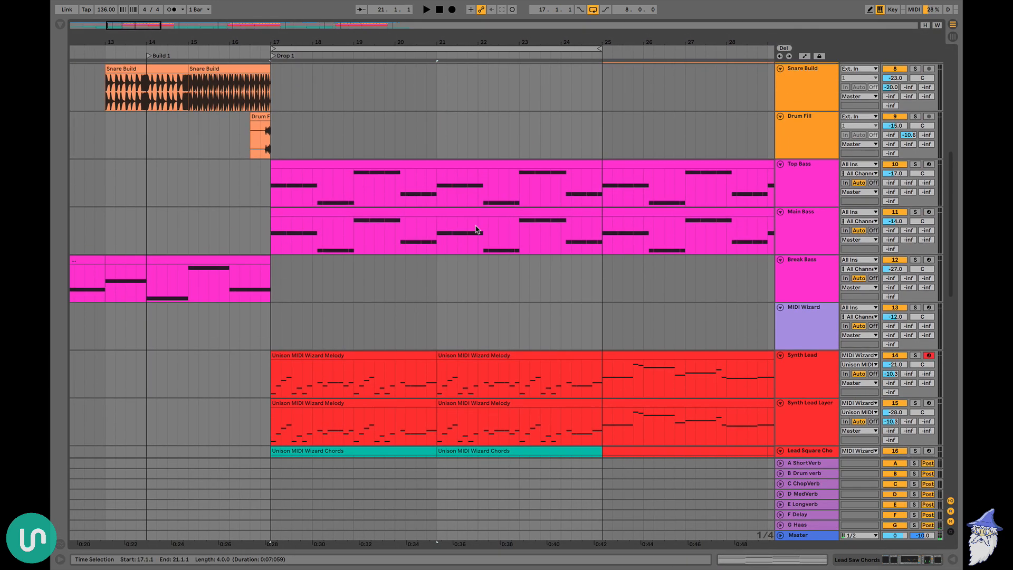
double_click(350, 163)
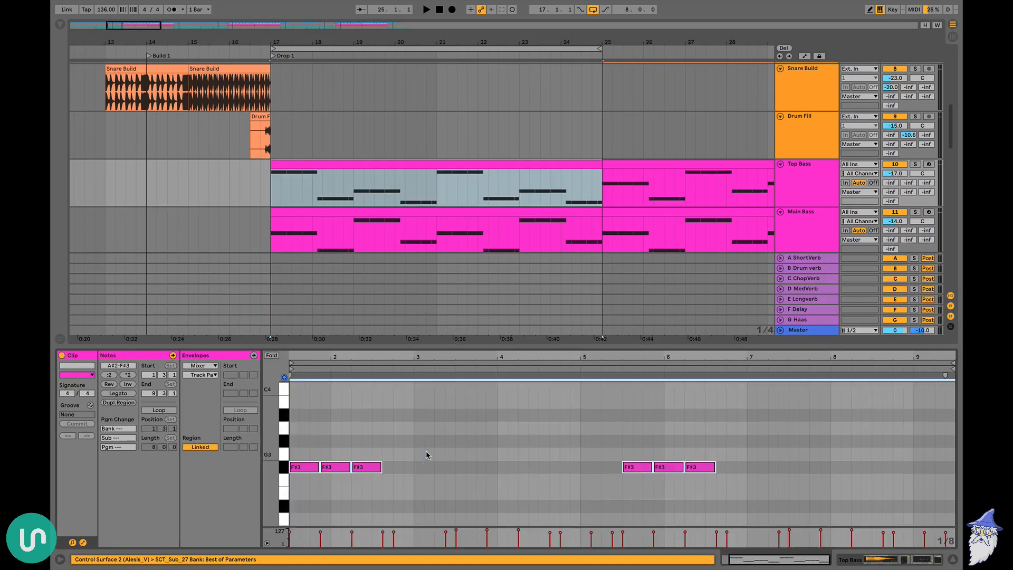
key("super+alt+l")
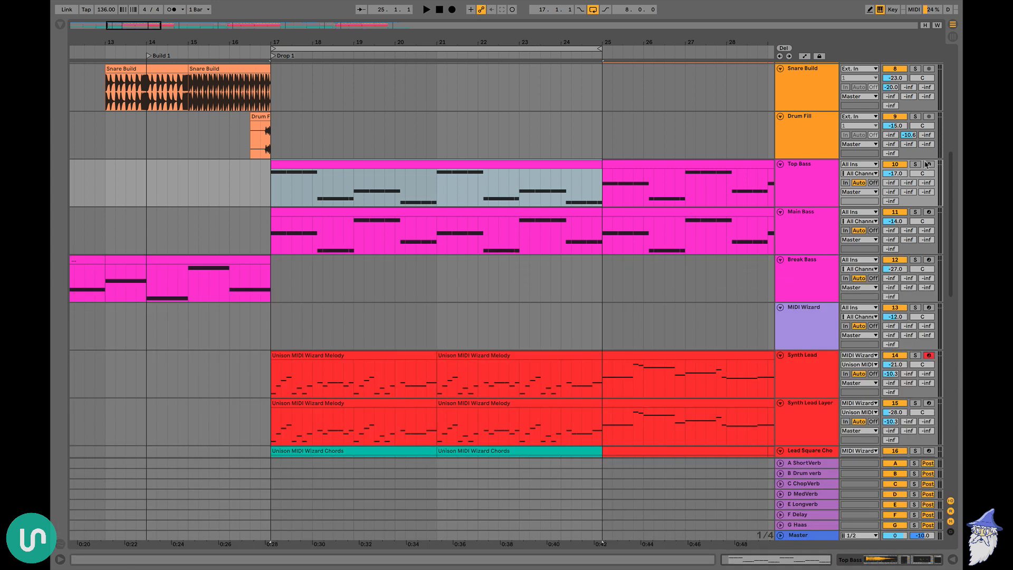
left_click(360, 233)
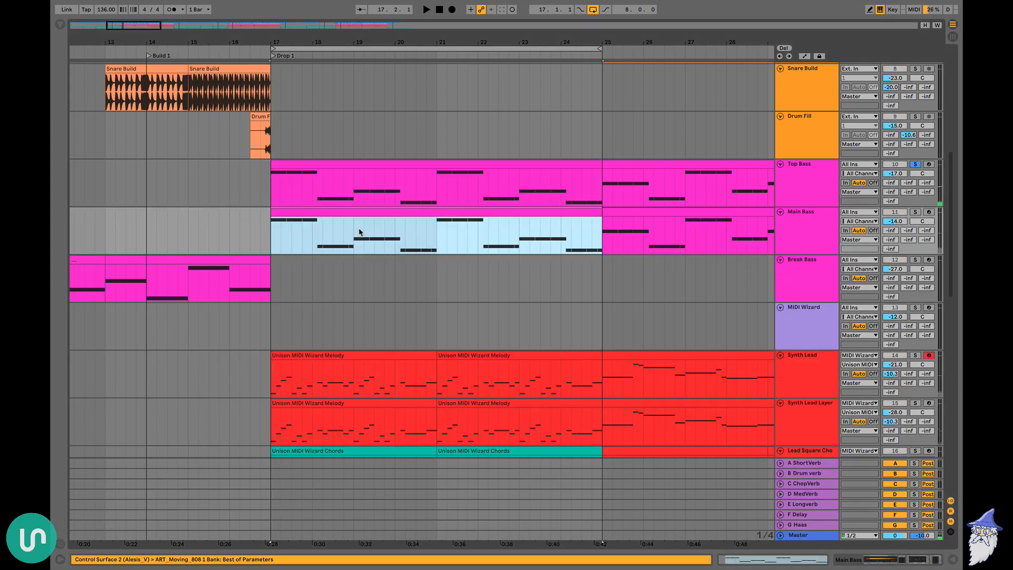
Unsolo Top Bass and play Drop 1 from bar 17 with the leads, chords and both basses
left_click(916, 166)
key("space")
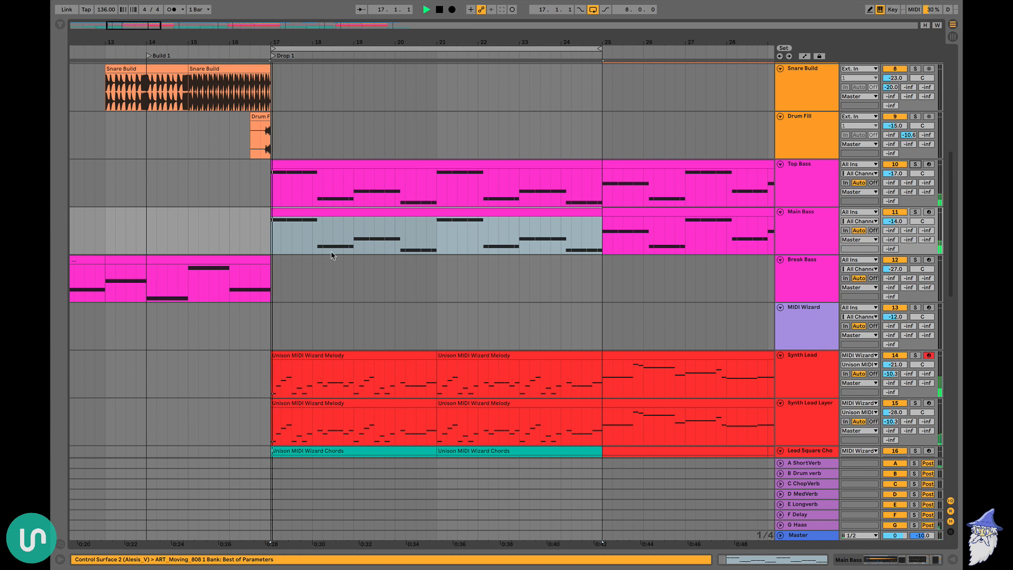
scroll(332, 256, "down", 1)
scroll(332, 255, "down", 1)
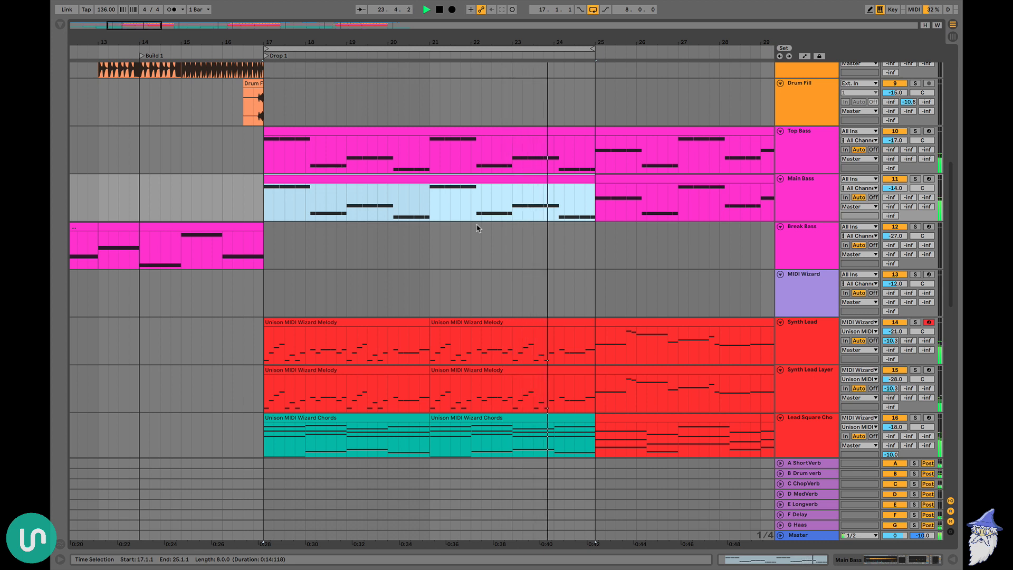
key("space")
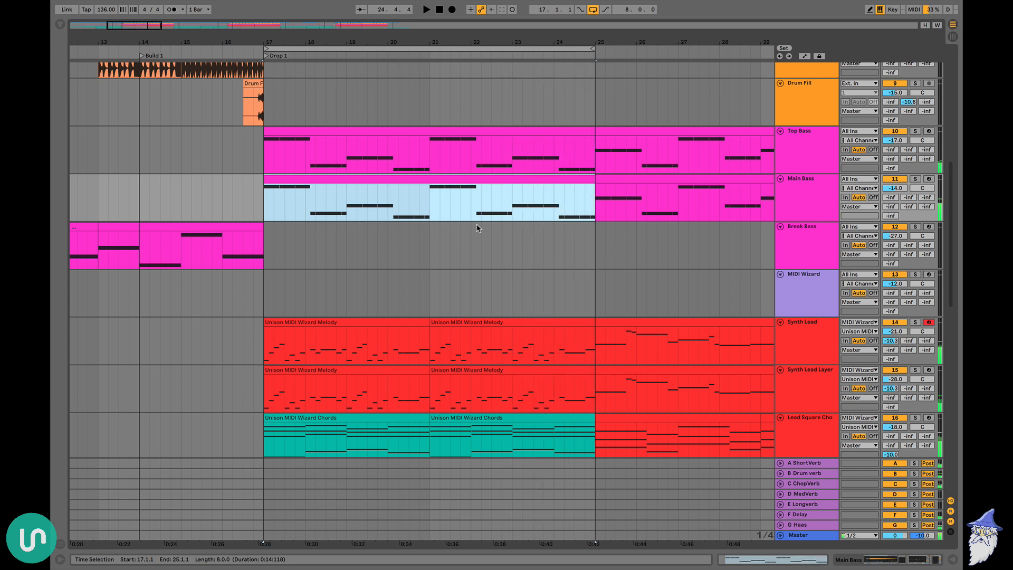
left_click(532, 249)
scroll(562, 260, "down", 1)
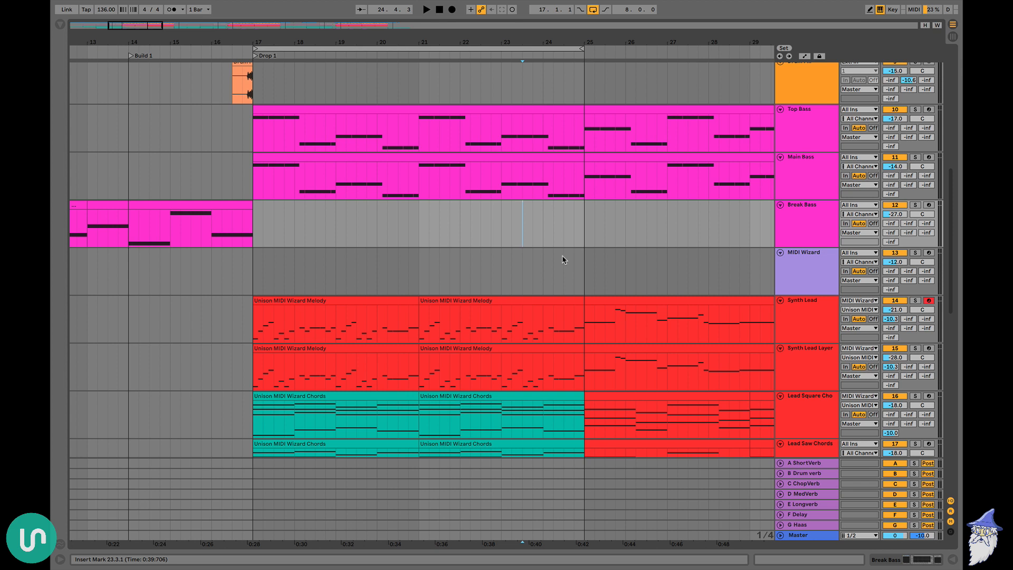